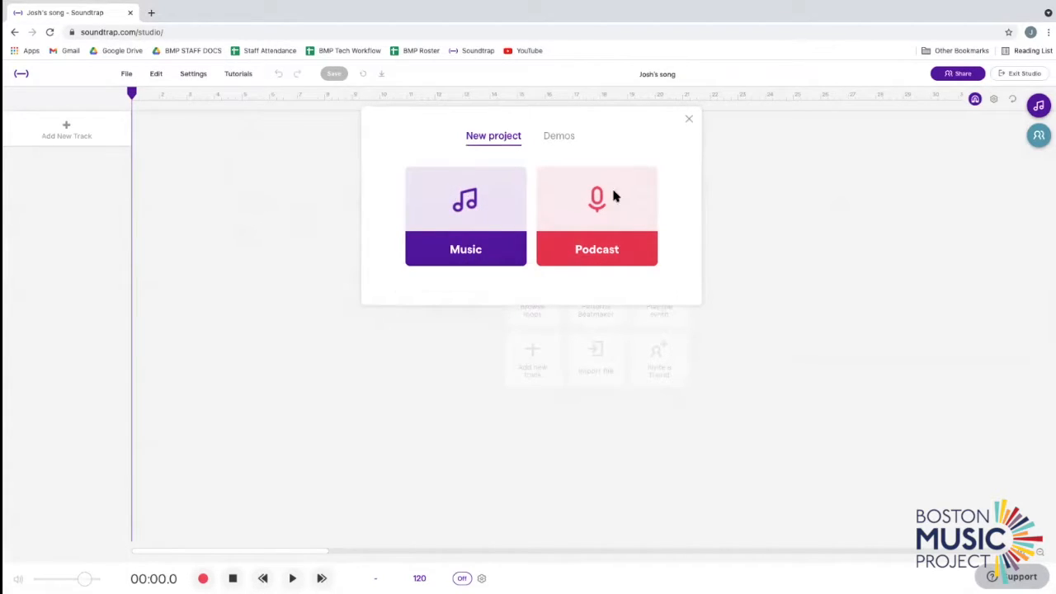
# Create a new blank music project.
pyautogui.click(453, 189)
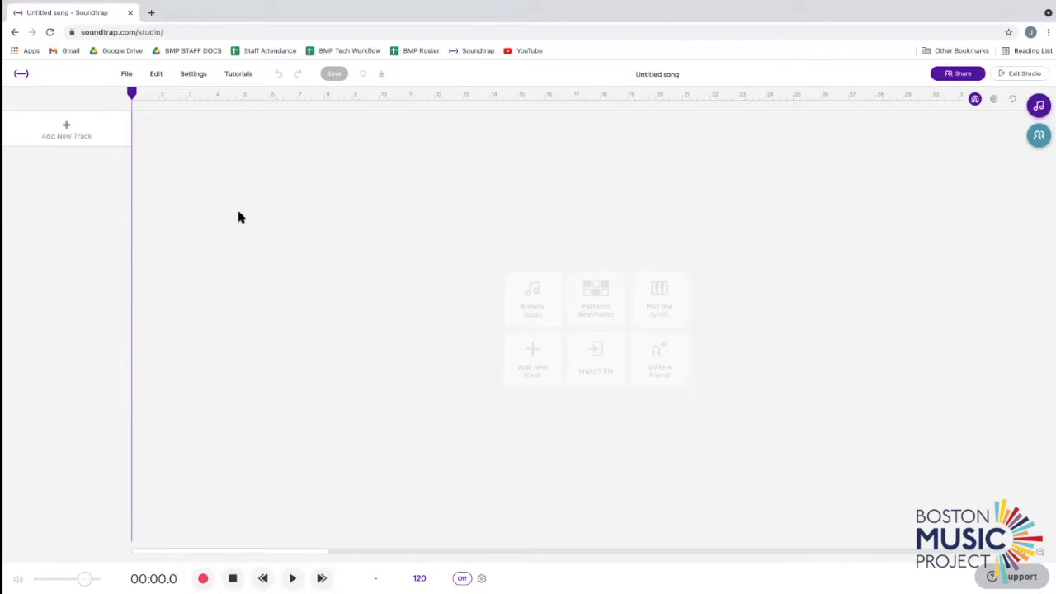
# Try out the playback controls on the empty timeline, playing and stopping it and returning the playhead to the start.
pyautogui.click(419, 172)
pyautogui.moveTo(429, 92); pyautogui.dragTo(29, 88)
pyautogui.moveTo(132, 94); pyautogui.dragTo(99, 125)
pyautogui.press('space')
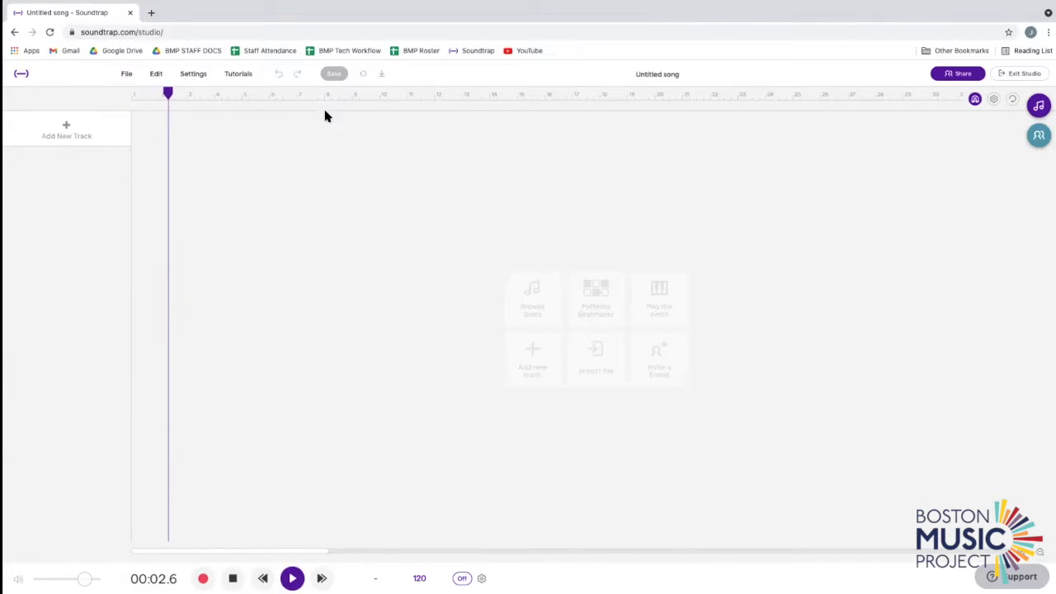
pyautogui.click(233, 577)
pyautogui.click(235, 577)
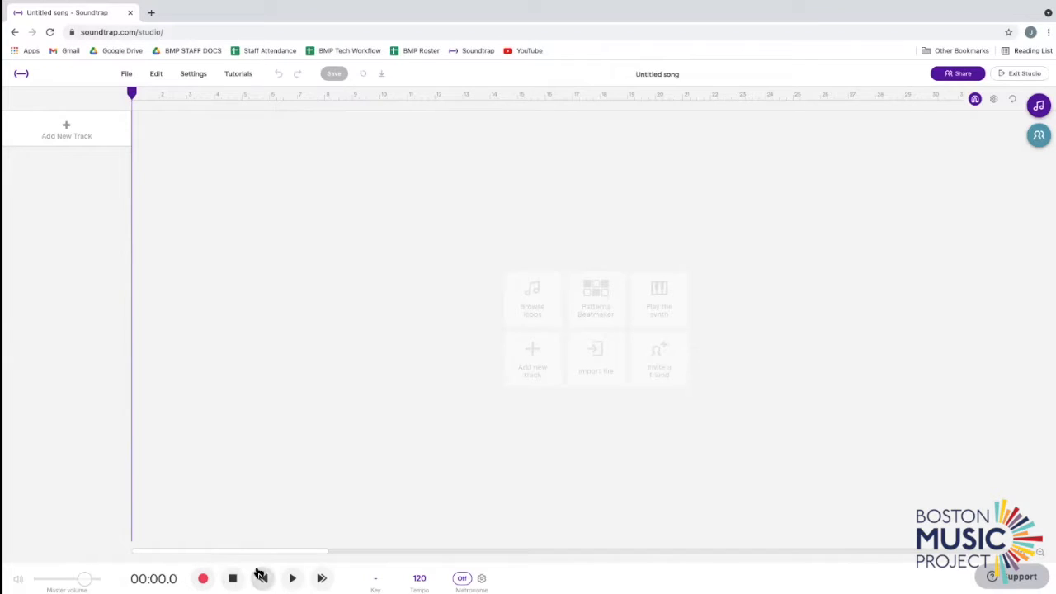
pyautogui.click(293, 579)
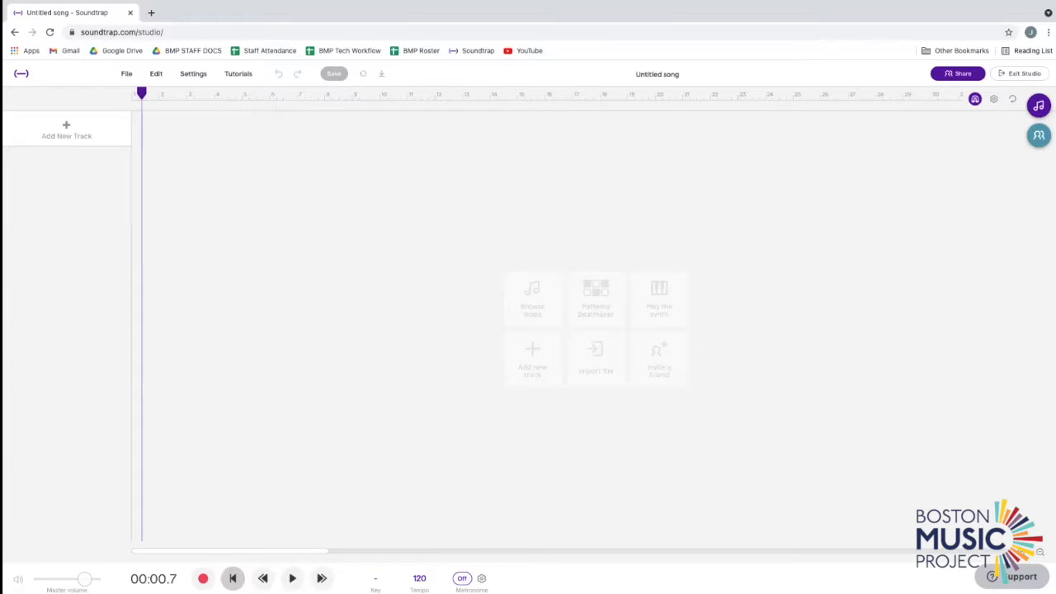
pyautogui.click(233, 578)
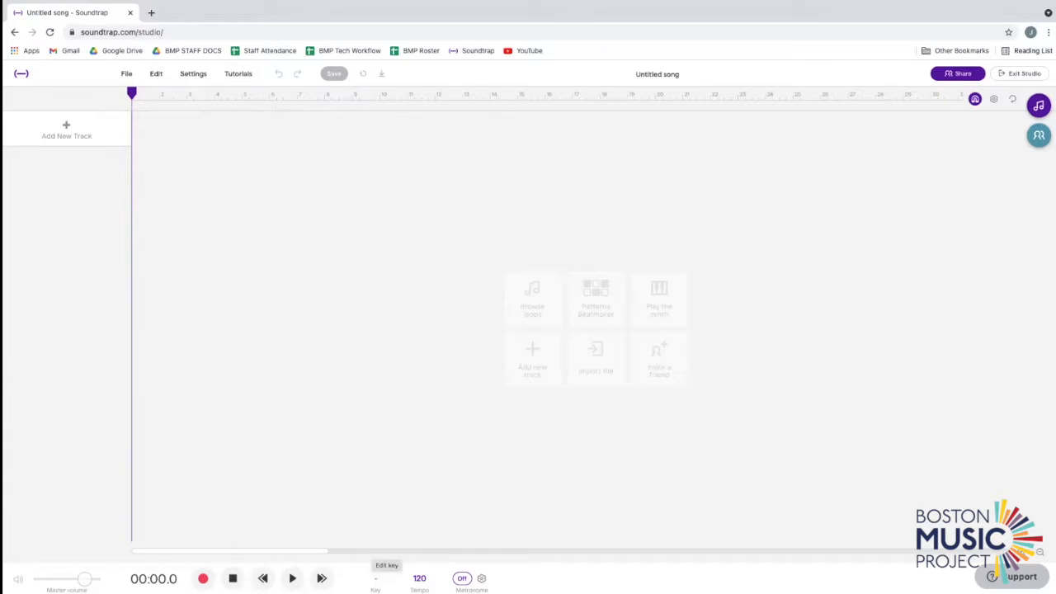
# Tap out a tempo for the project, and then set the tempo to 120 BPM instead.
pyautogui.click(420, 579)
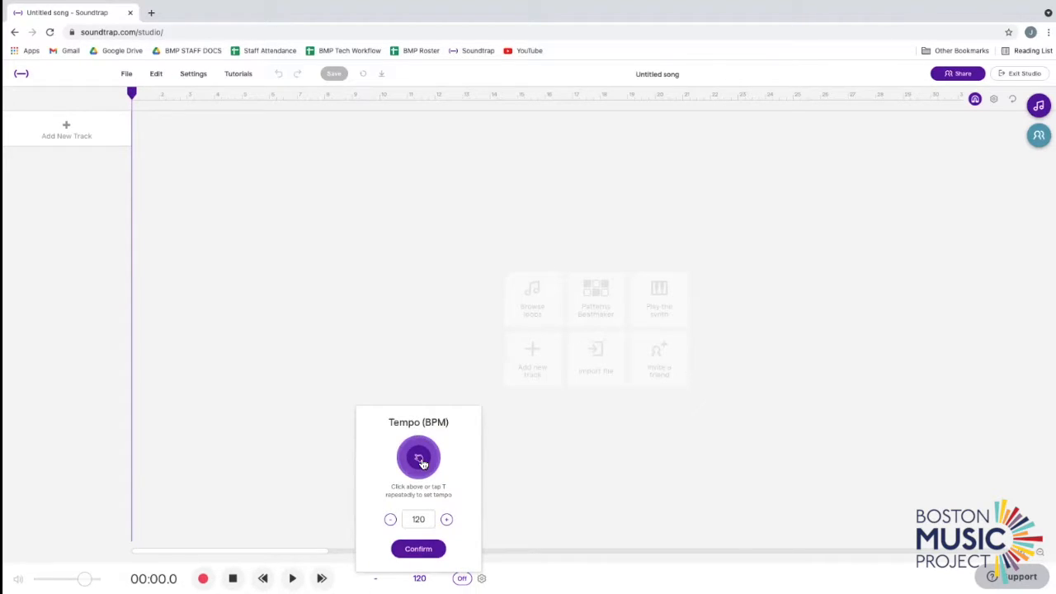
pyautogui.click(420, 459)
pyautogui.click(420, 459)
pyautogui.click(420, 460)
pyautogui.click(420, 462)
pyautogui.moveTo(420, 519); pyautogui.dragTo(350, 522)
pyautogui.write('120')
pyautogui.press('Return')
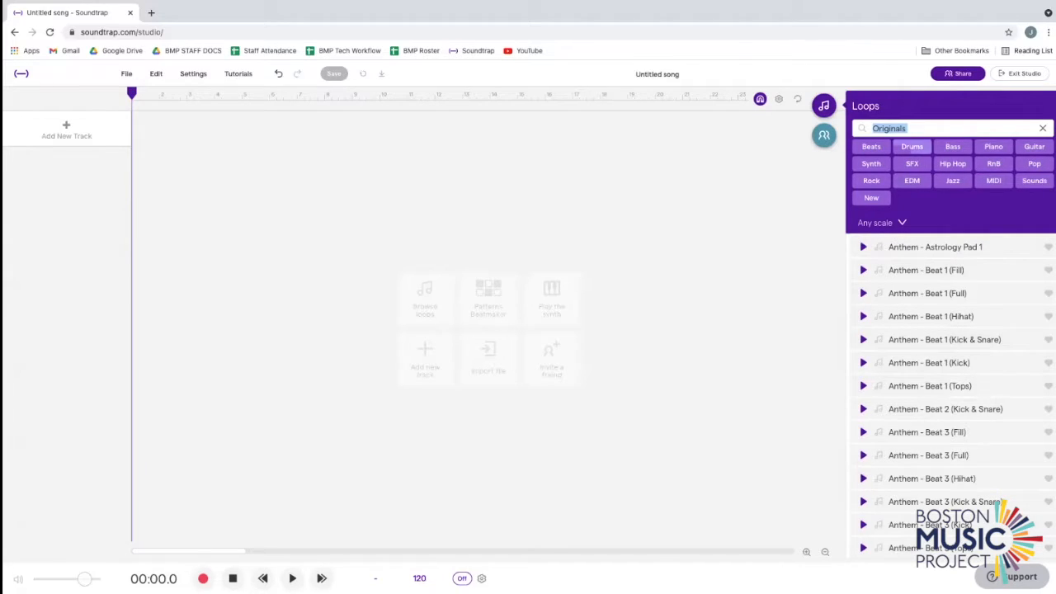
# Look through the Originals loops in the loop library and return to the beginning of the list.
pyautogui.scroll(-5, 949, 396)
pyautogui.scroll(-5, 949, 396)
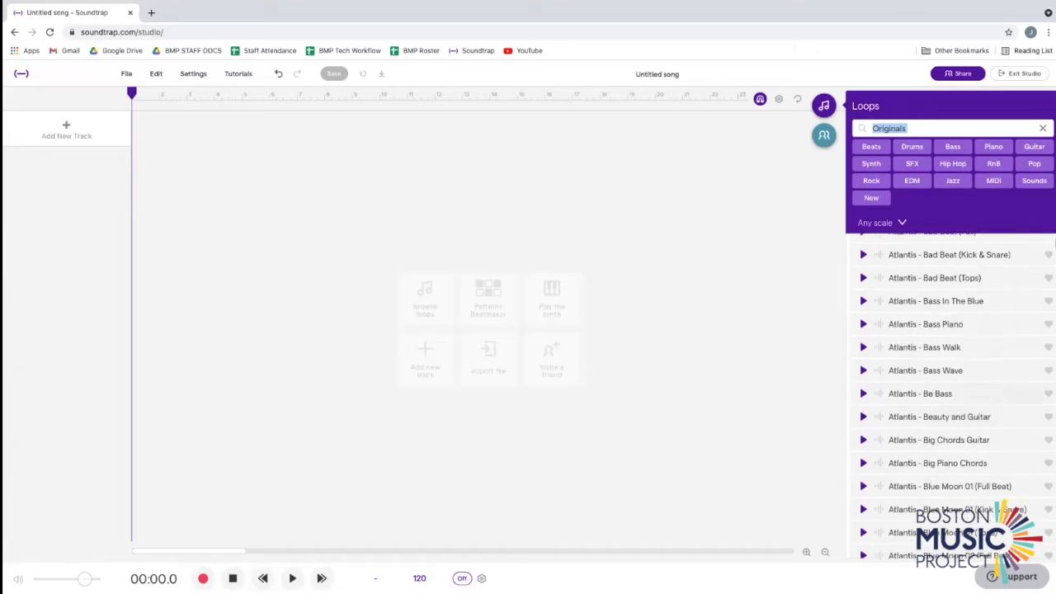
pyautogui.scroll(10, 949, 396)
# Replace the Originals search in the loop library with Guitar to list the guitar loops.
pyautogui.press('BackSpace')
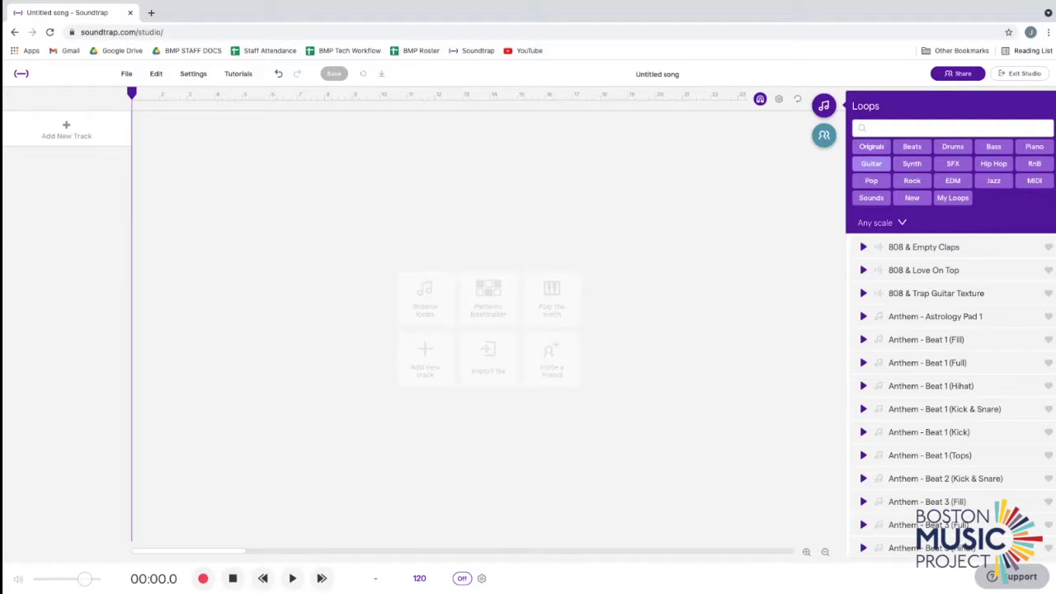
pyautogui.write('Guitar')
pyautogui.scroll(-15, 949, 371)
pyautogui.scroll(-15, 948, 371)
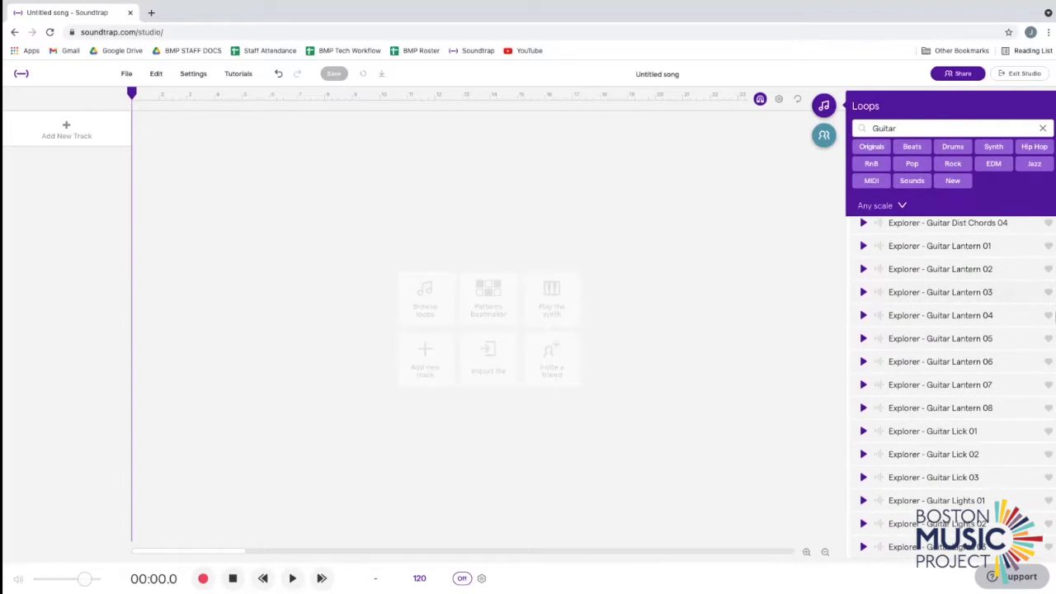
pyautogui.scroll(20, 949, 371)
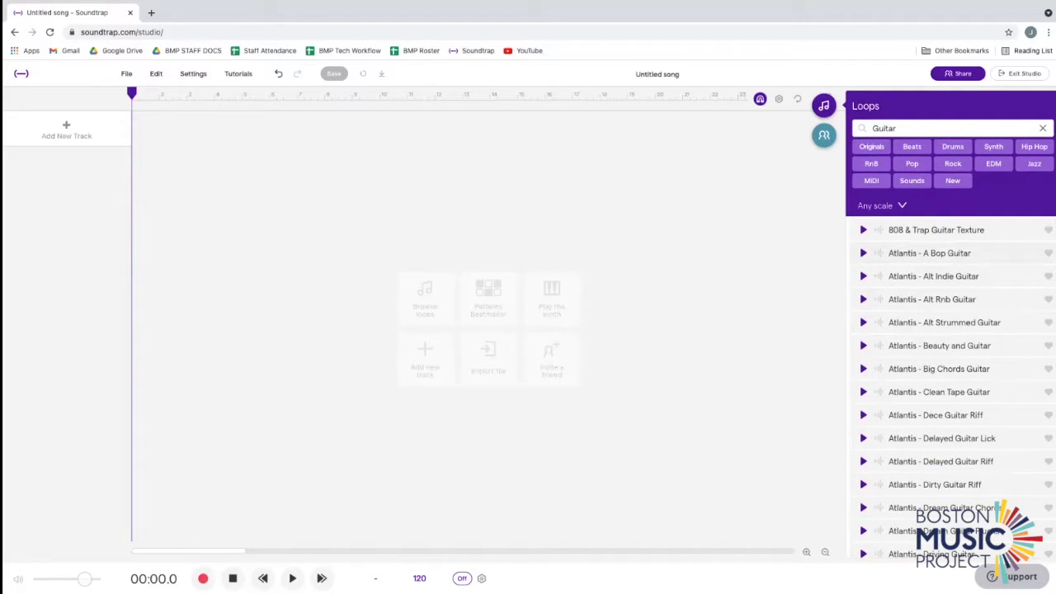
# Examine the names of the available guitar loops across the whole list and return to its beginning.
pyautogui.scroll(-20, 949, 371)
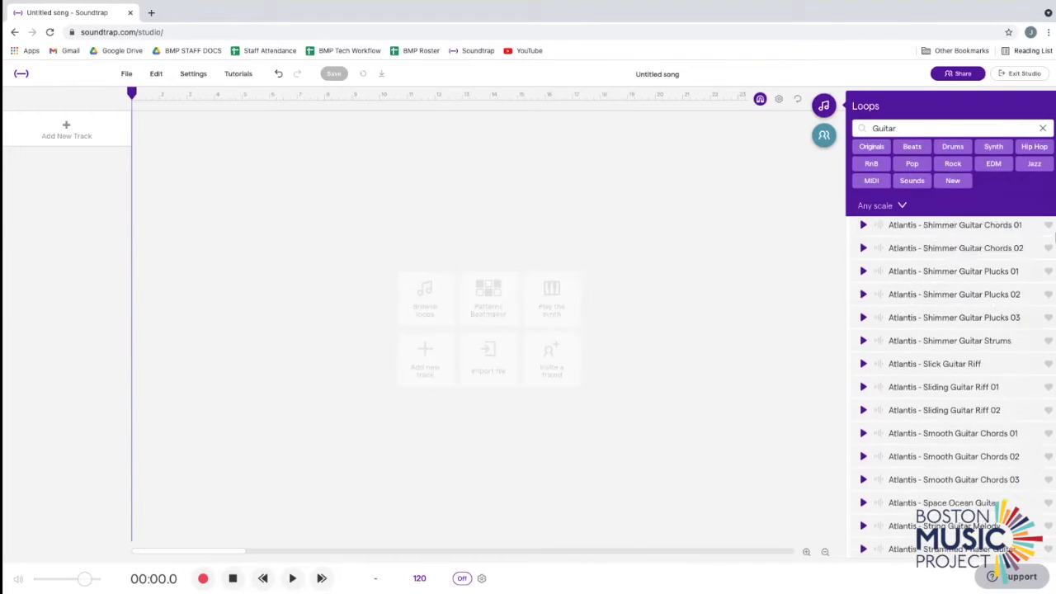
pyautogui.scroll(5, 1055, 245)
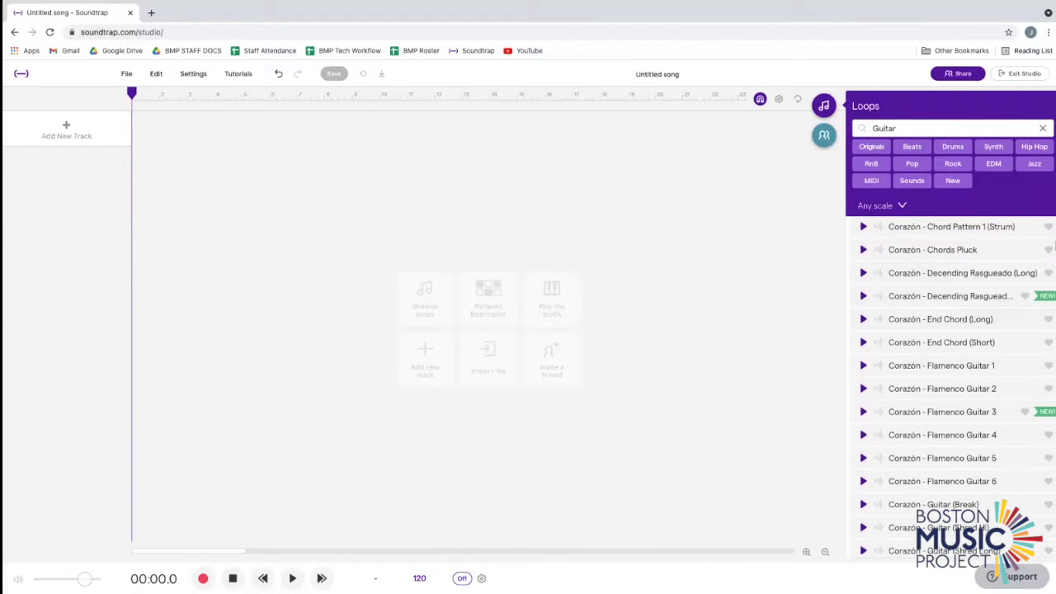
pyautogui.scroll(2, 1055, 241)
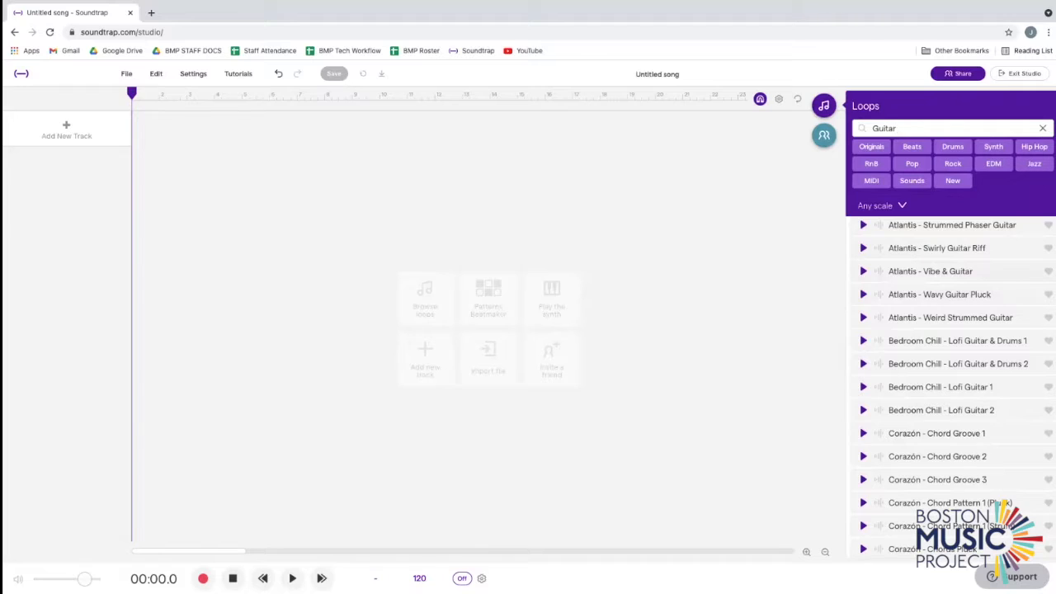
pyautogui.scroll(-10, 1054, 246)
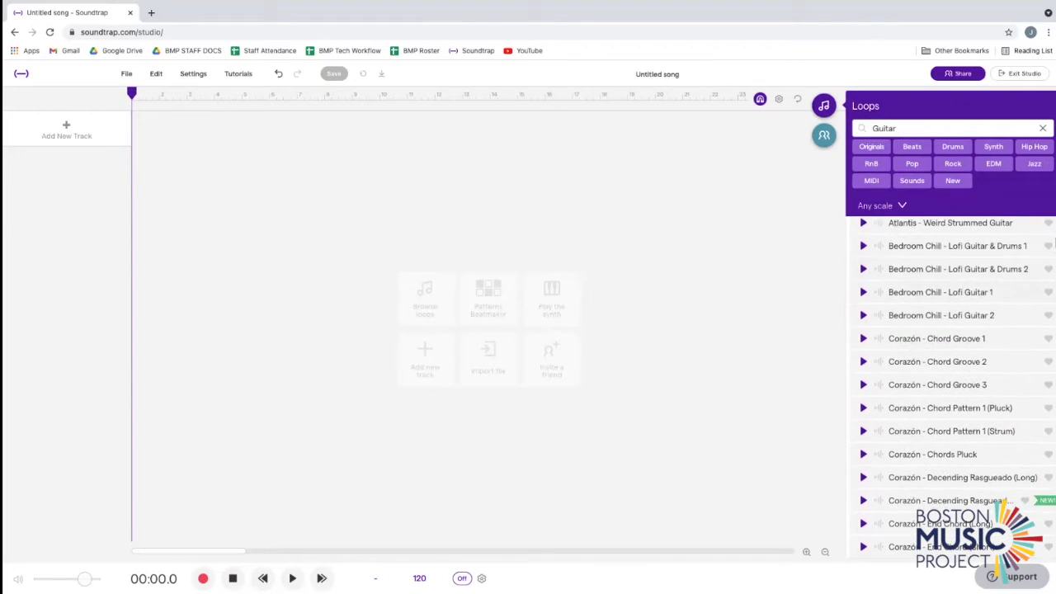
pyautogui.scroll(-15, 1054, 246)
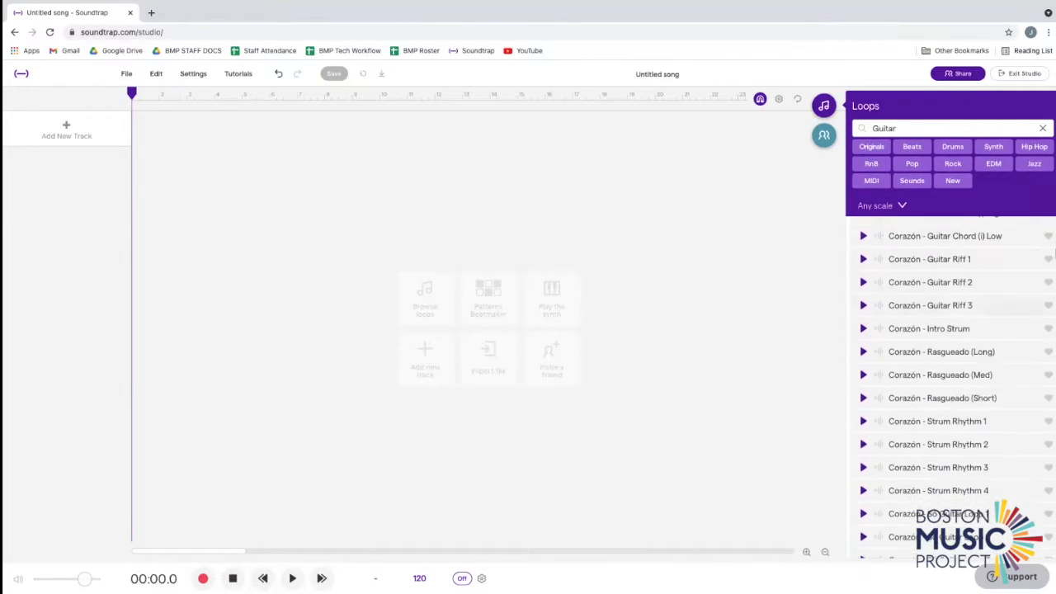
pyautogui.scroll(-15, 1054, 263)
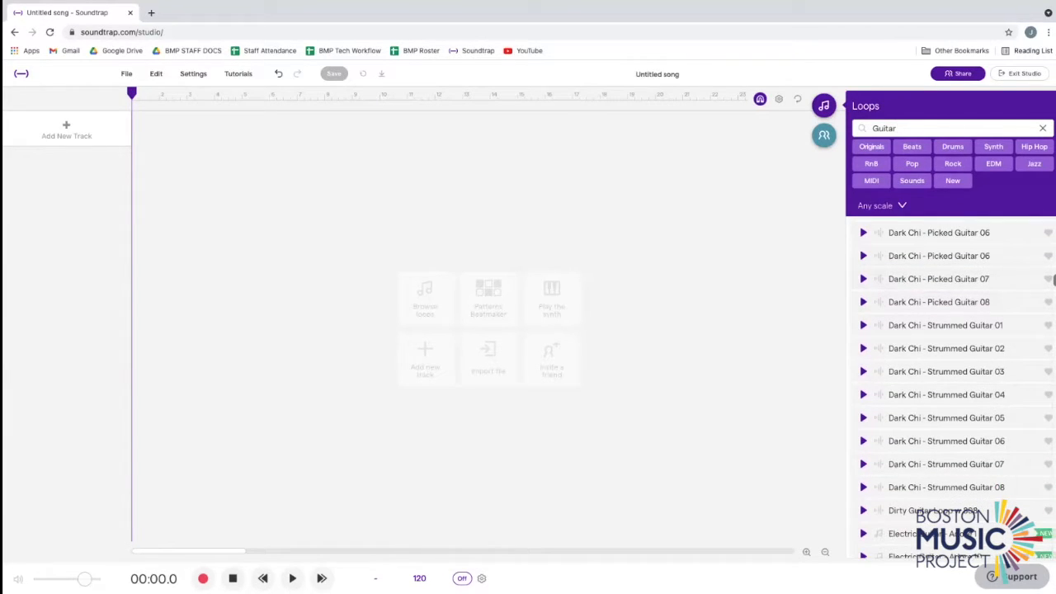
pyautogui.scroll(-20, 1053, 280)
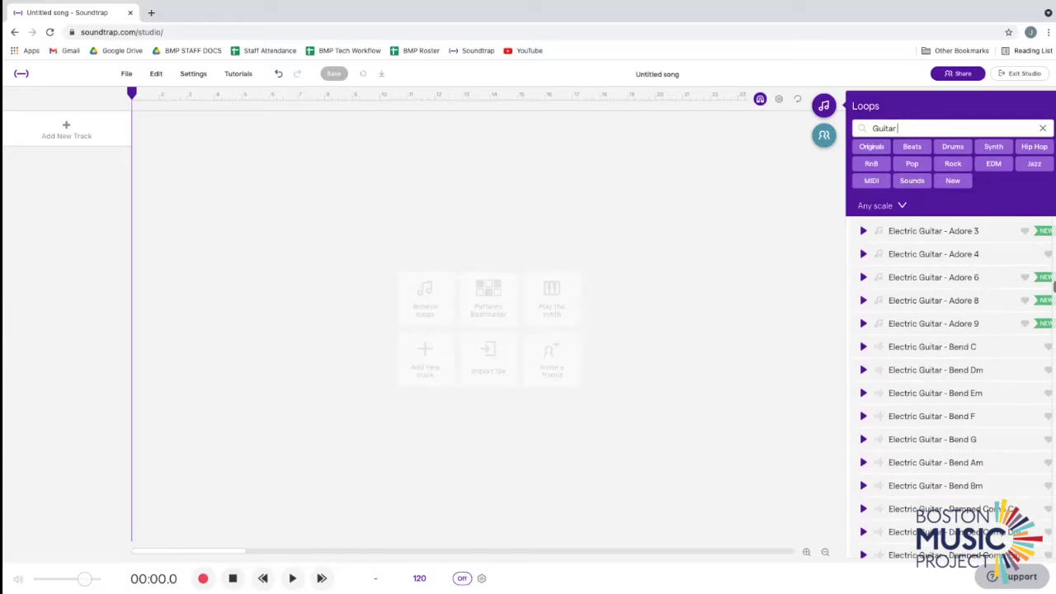
pyautogui.scroll(5, 949, 372)
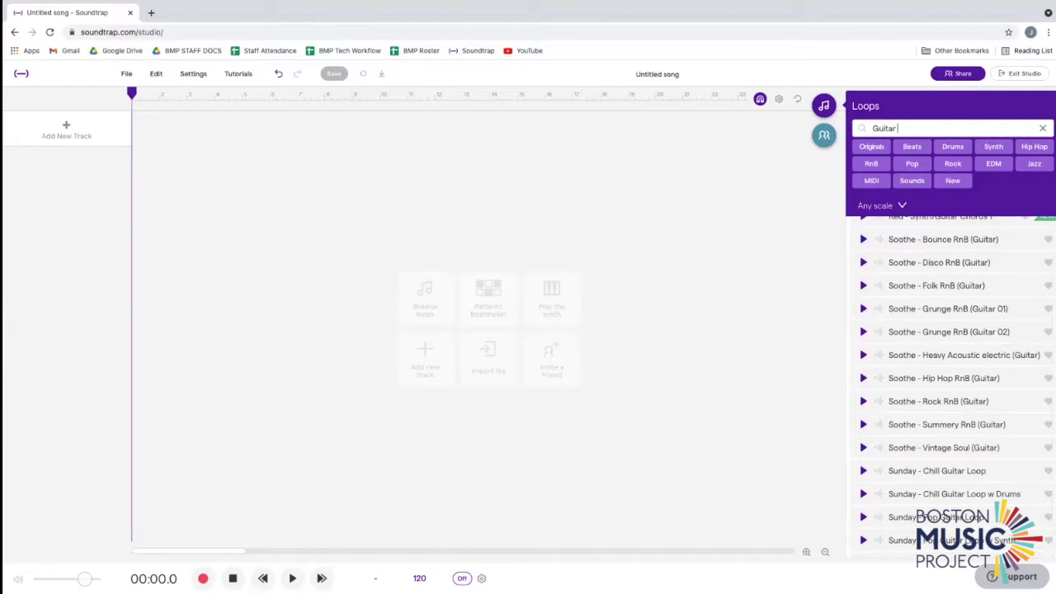
pyautogui.moveTo(1054, 326); pyautogui.dragTo(1053, 198)
# Preview the 808 & Trap Guitar Texture loop and the Dark Chi - Fingerstyle Guitar 02 loop.
pyautogui.click(863, 232)
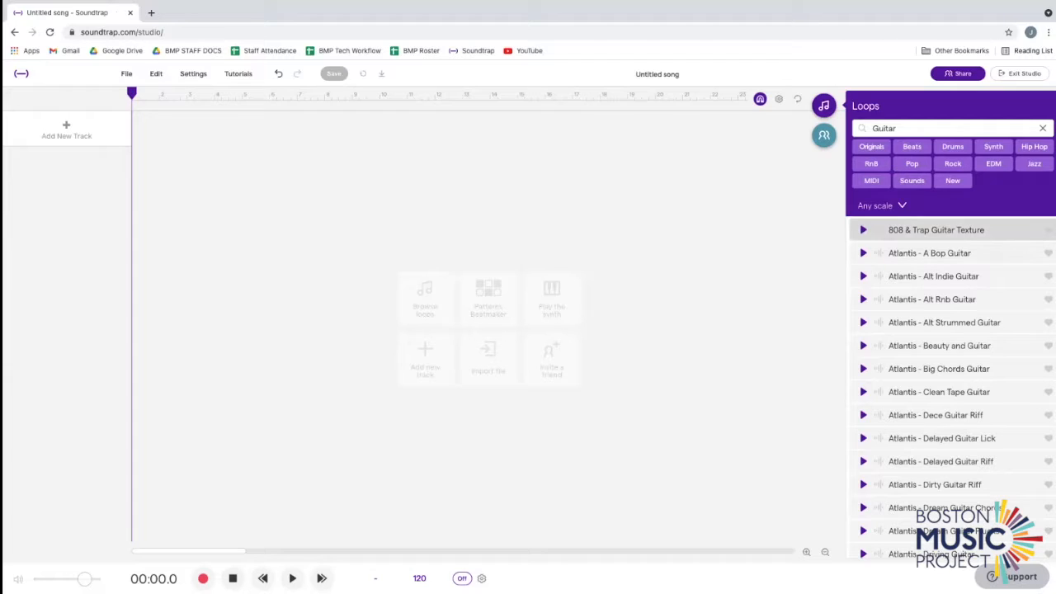
pyautogui.scroll(-10, 867, 238)
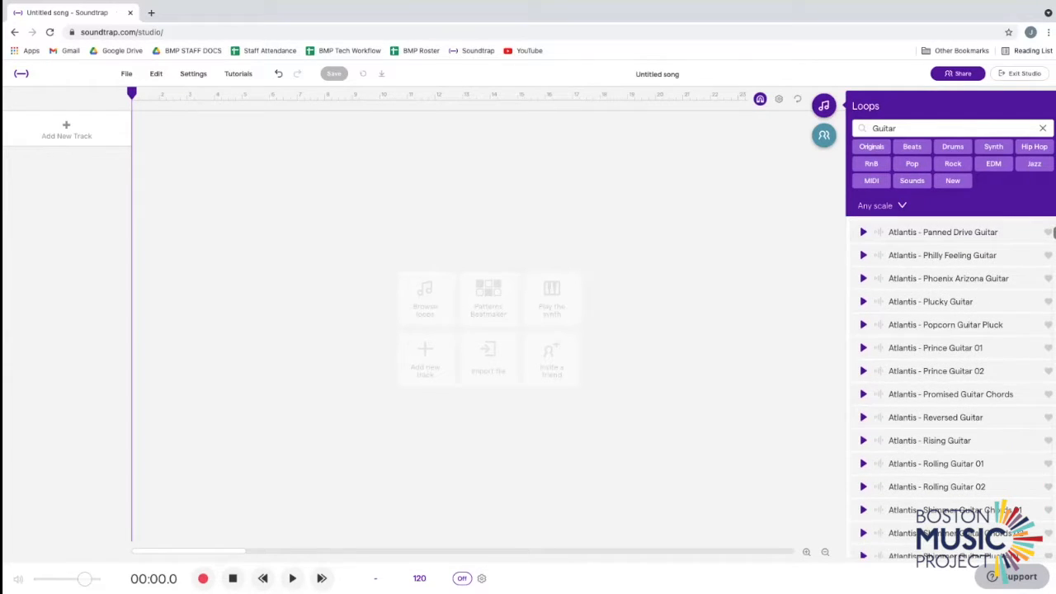
pyautogui.moveTo(1055, 233); pyautogui.dragTo(1055, 266)
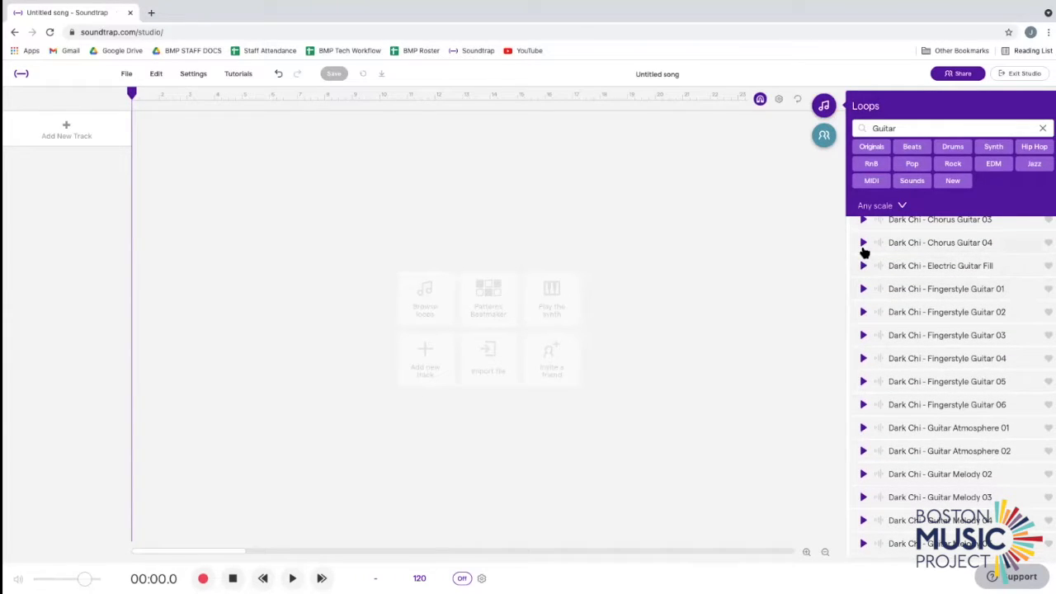
pyautogui.moveTo(1055, 271); pyautogui.dragTo(1055, 269)
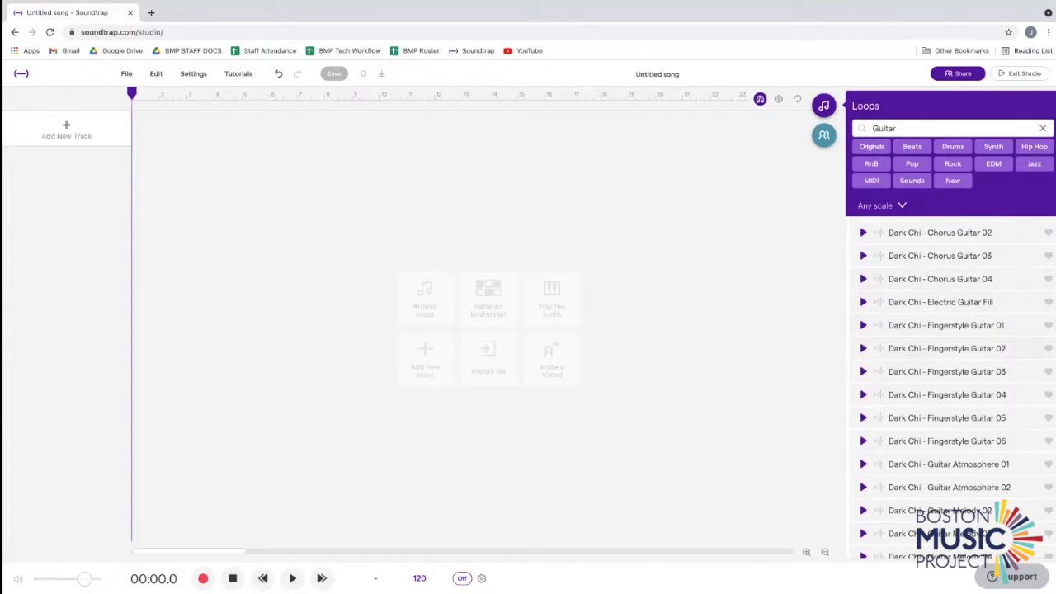
pyautogui.click(864, 350)
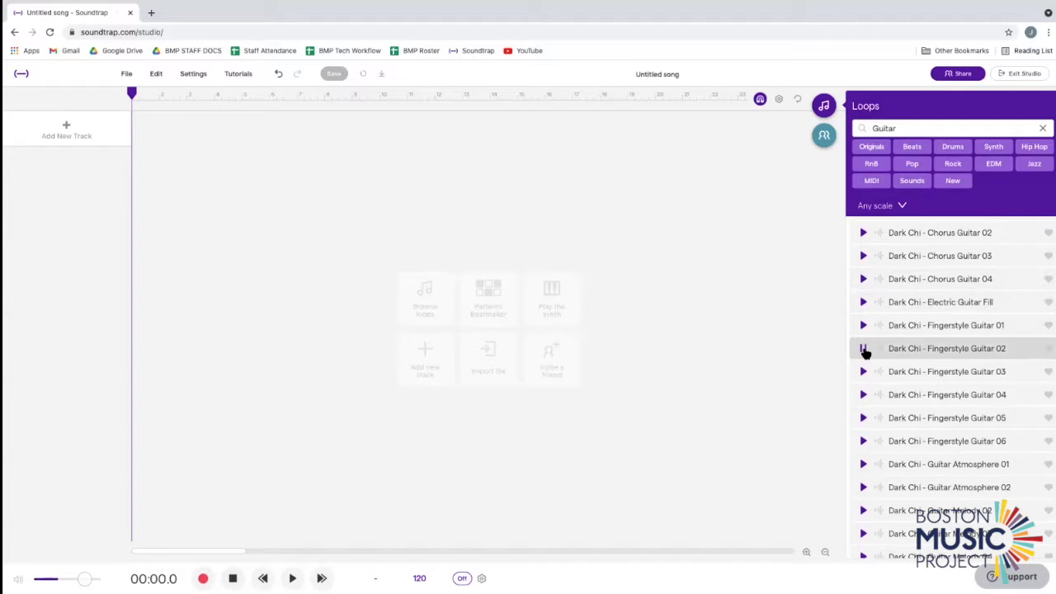
pyautogui.click(863, 350)
# Add the Dark Chi - Fingerstyle Guitar 02 loop as a new track starting at bar 1 and listen to it.
pyautogui.moveTo(946, 348); pyautogui.dragTo(137, 165)
pyautogui.press('space')
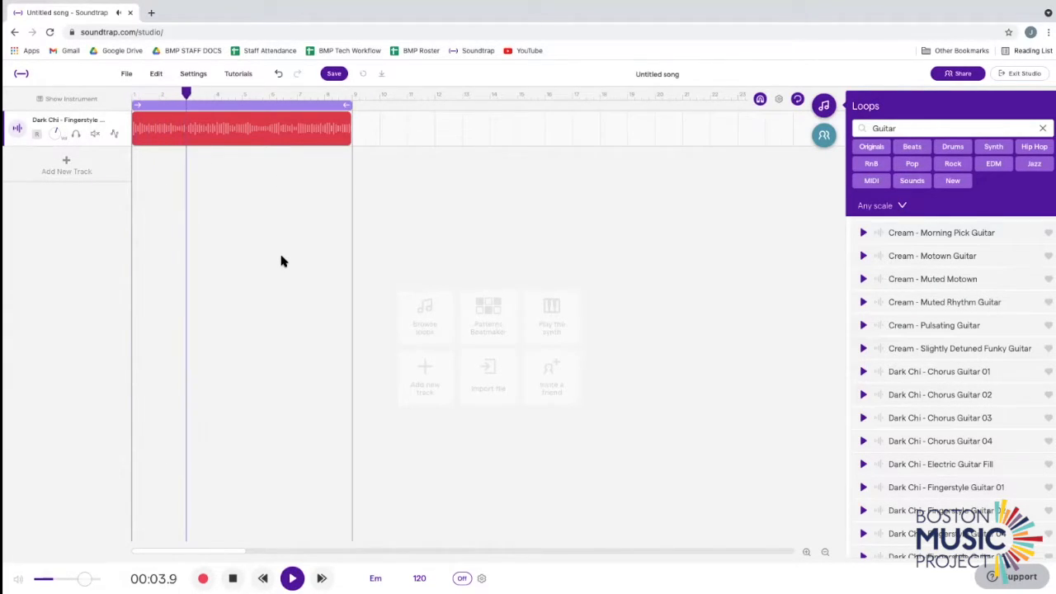
pyautogui.press('space')
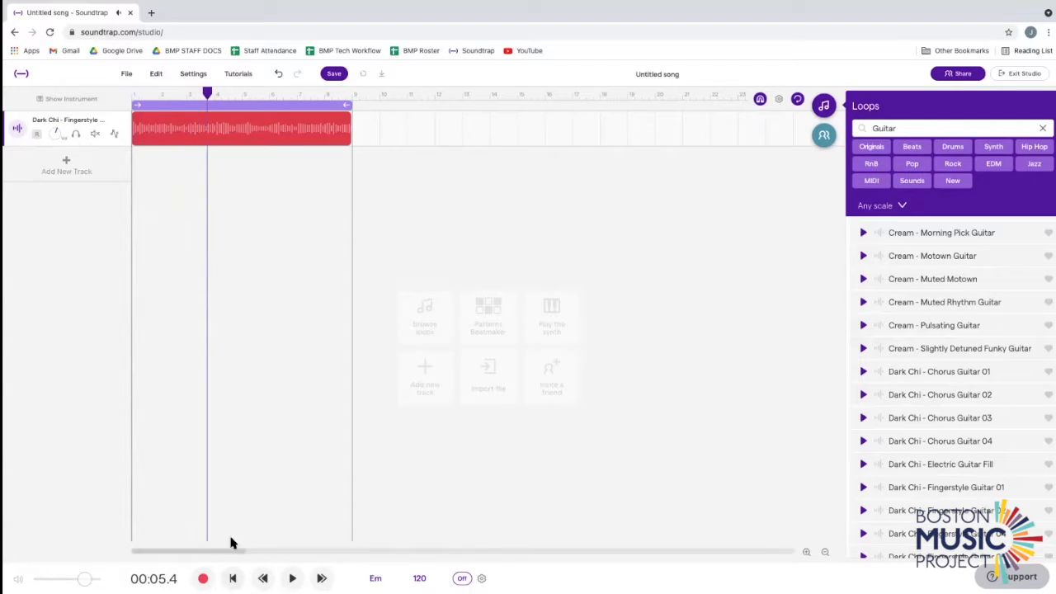
pyautogui.click(232, 578)
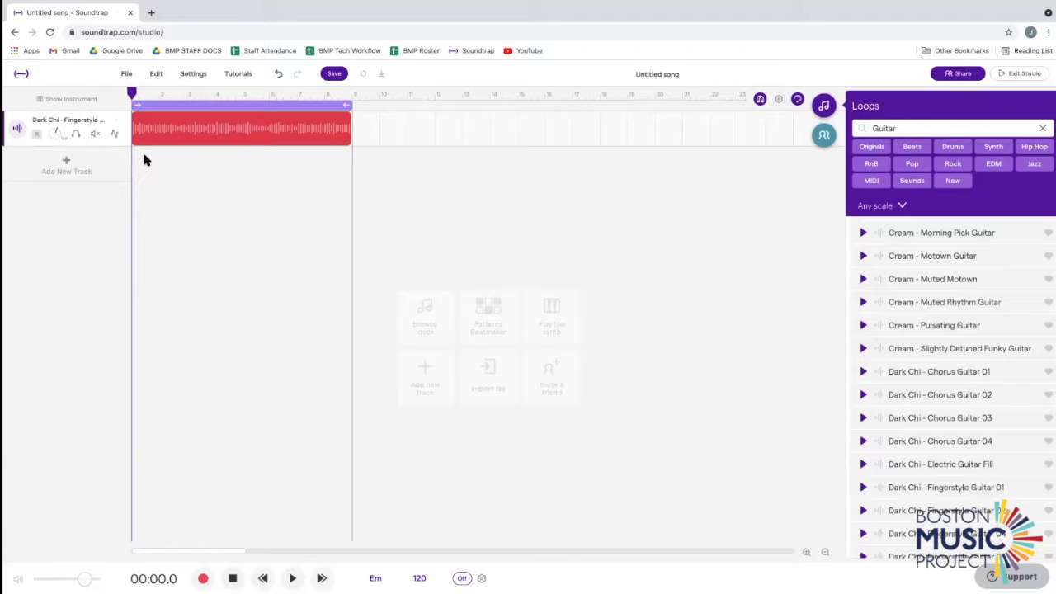
pyautogui.click(293, 579)
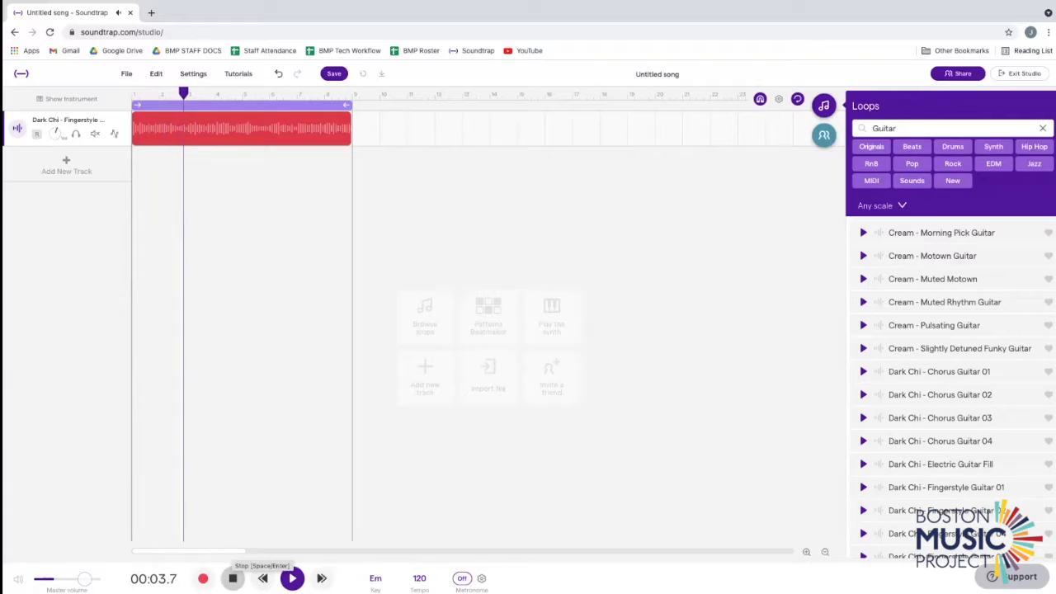
pyautogui.click(232, 578)
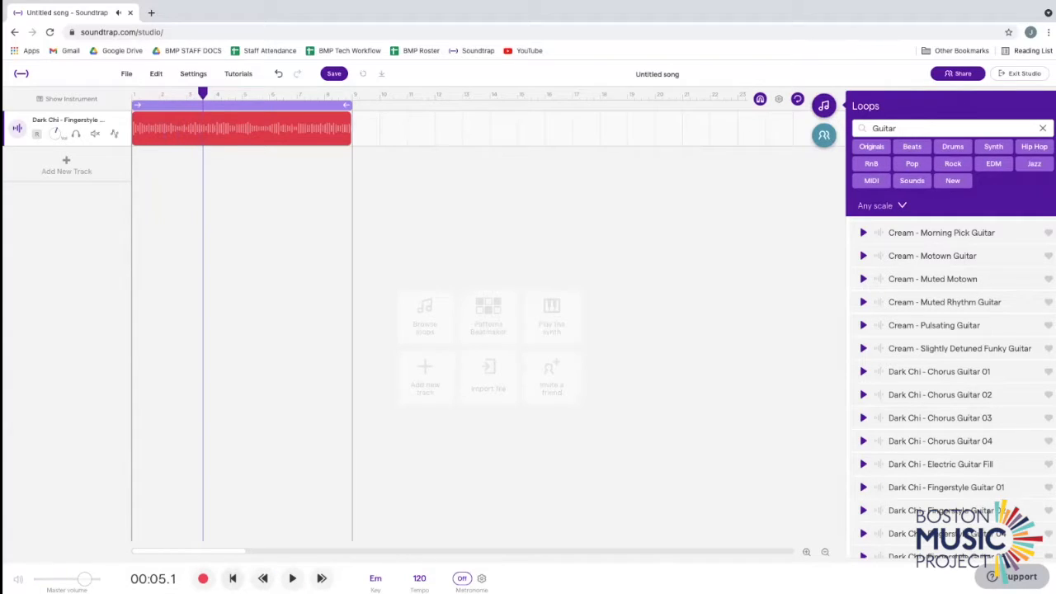
# Set the project tempo to 112 BPM and adjust the audio to match the new tempo.
pyautogui.click(420, 578)
pyautogui.click(383, 520)
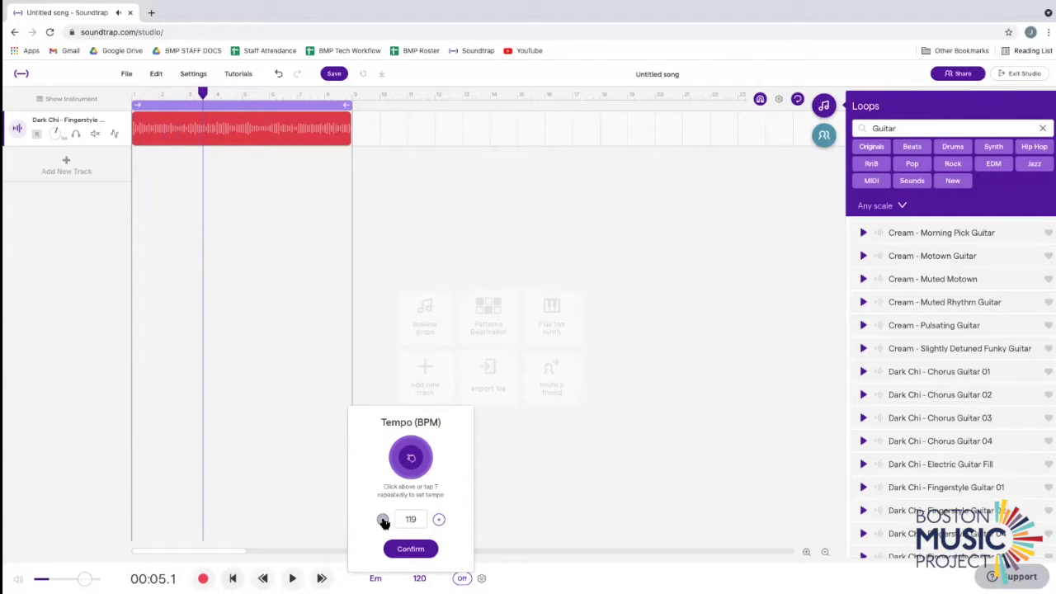
pyautogui.click(383, 520)
pyautogui.click(383, 520)
pyautogui.click(410, 549)
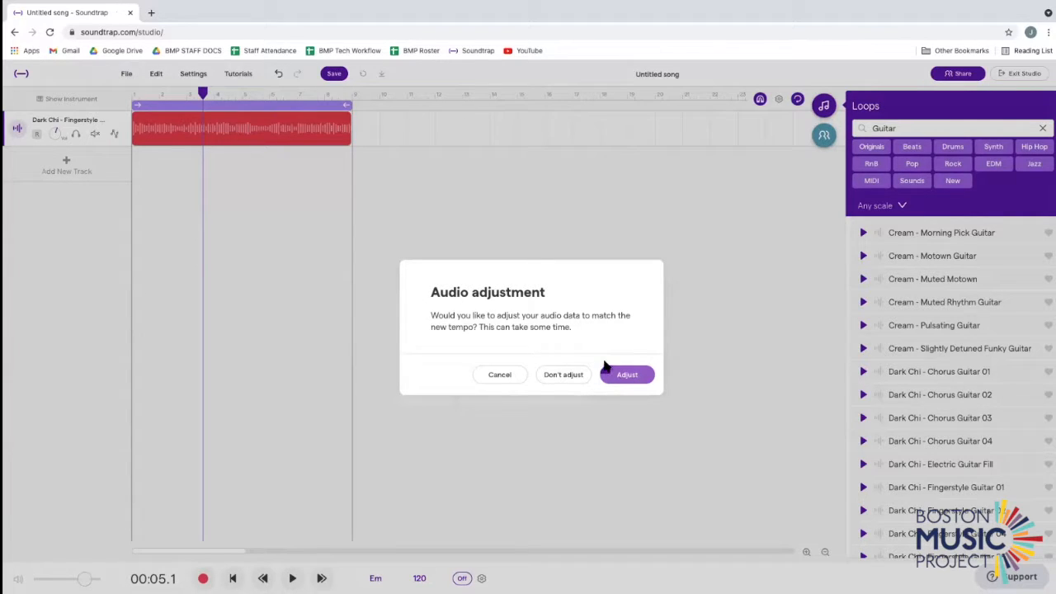
pyautogui.click(620, 373)
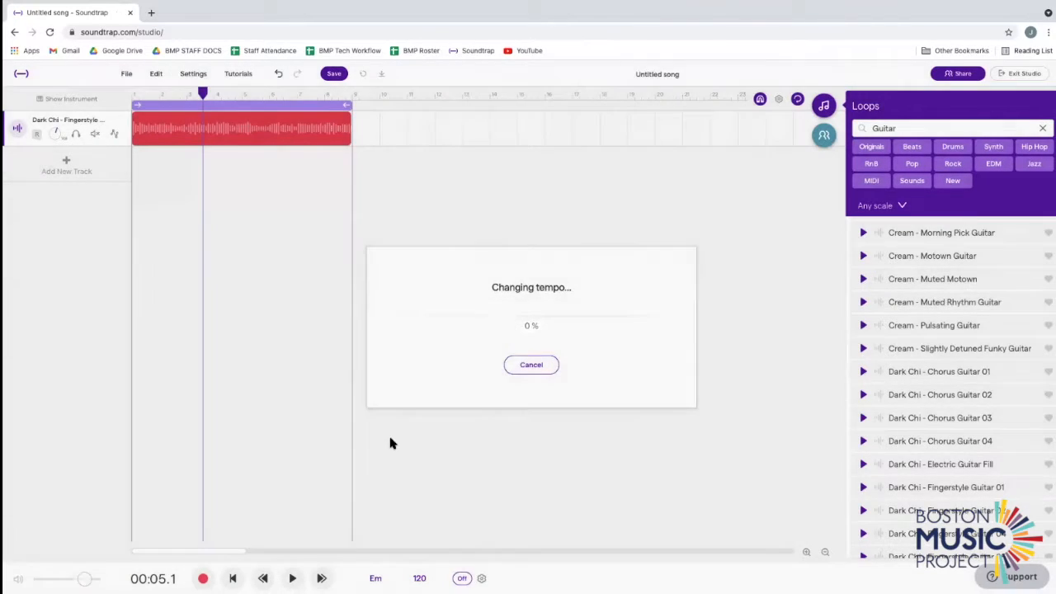
# Listen to the guitar track from the beginning at the new tempo, and then return the playhead to the start.
pyautogui.click(233, 578)
pyautogui.press('space')
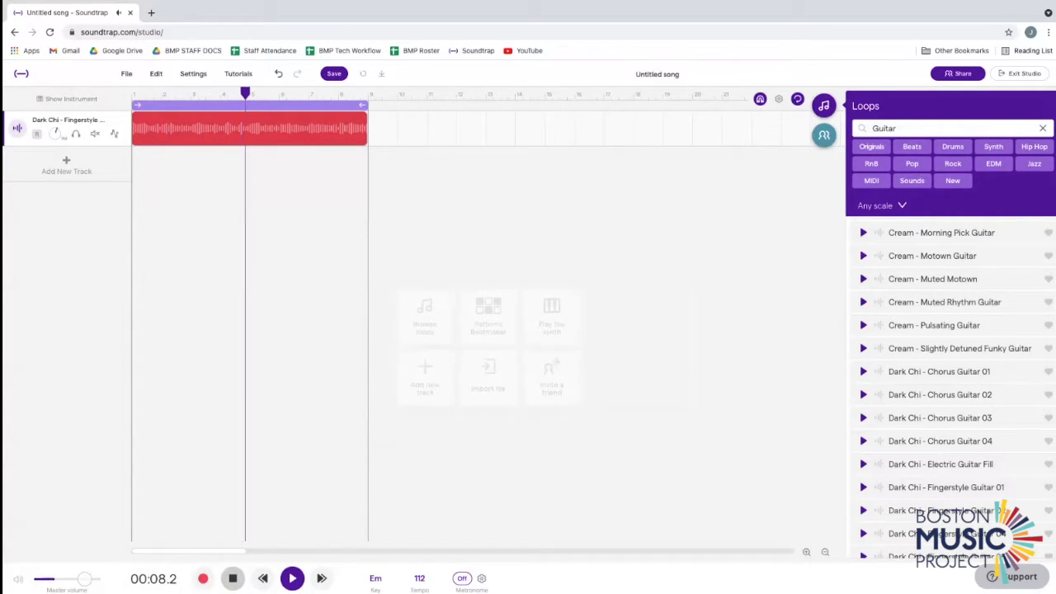
pyautogui.click(233, 578)
pyautogui.moveTo(255, 93); pyautogui.dragTo(131, 96)
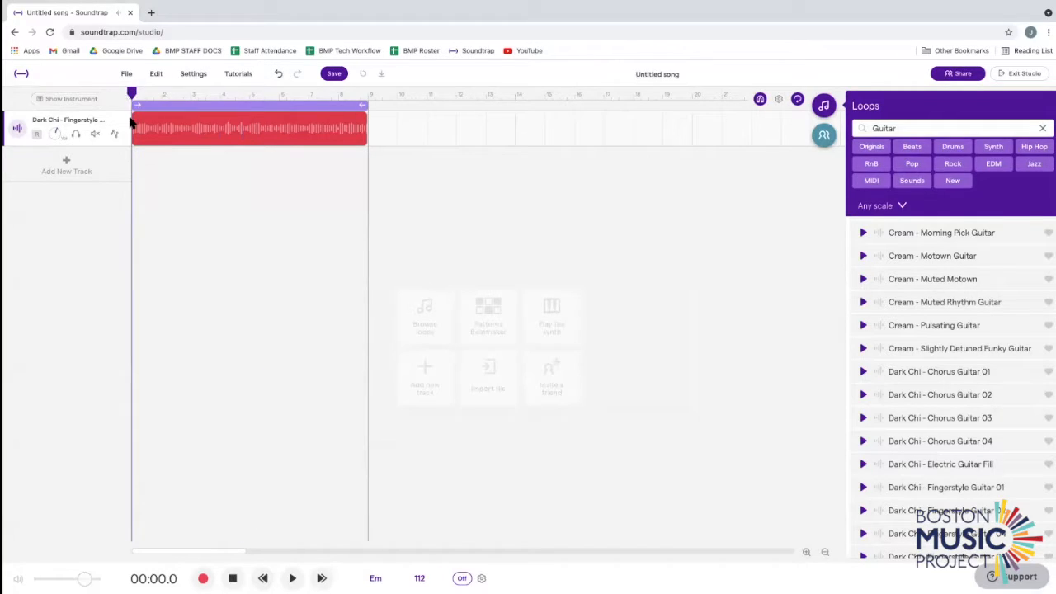
pyautogui.scroll(5, 267, 156)
pyautogui.scroll(3, 268, 156)
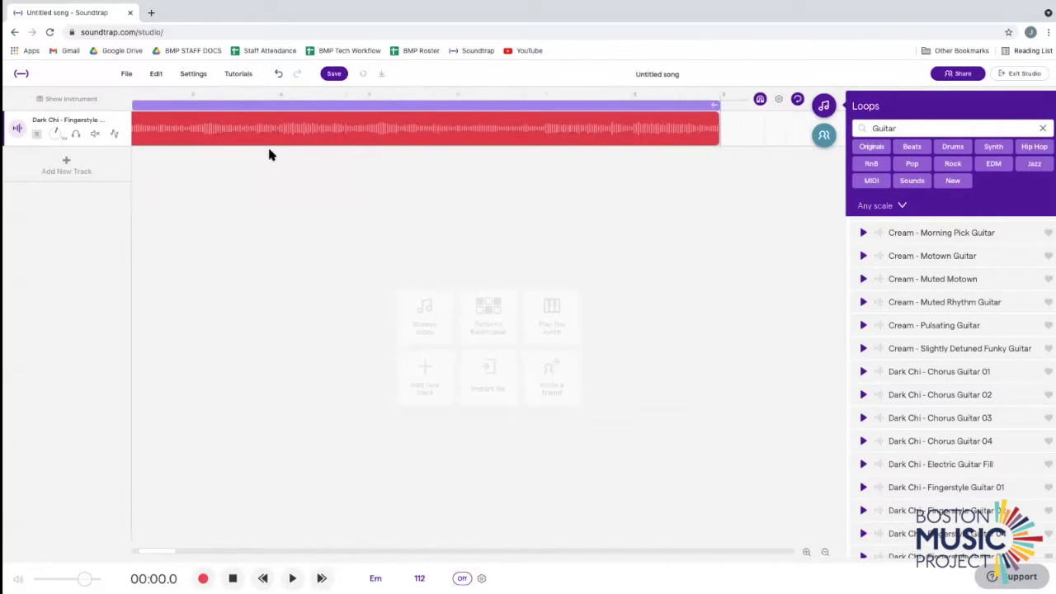
# Play the end of the guitar track from just before bar 8 with the loop cycle on, and return the playhead to the start.
pyautogui.scroll(-6, 267, 154)
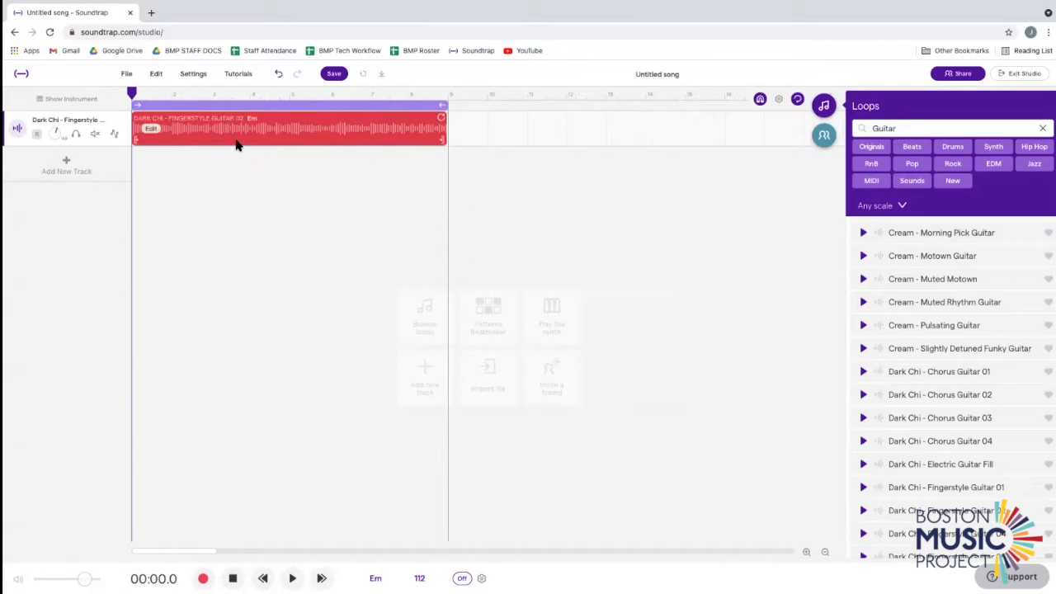
pyautogui.scroll(3, 236, 146)
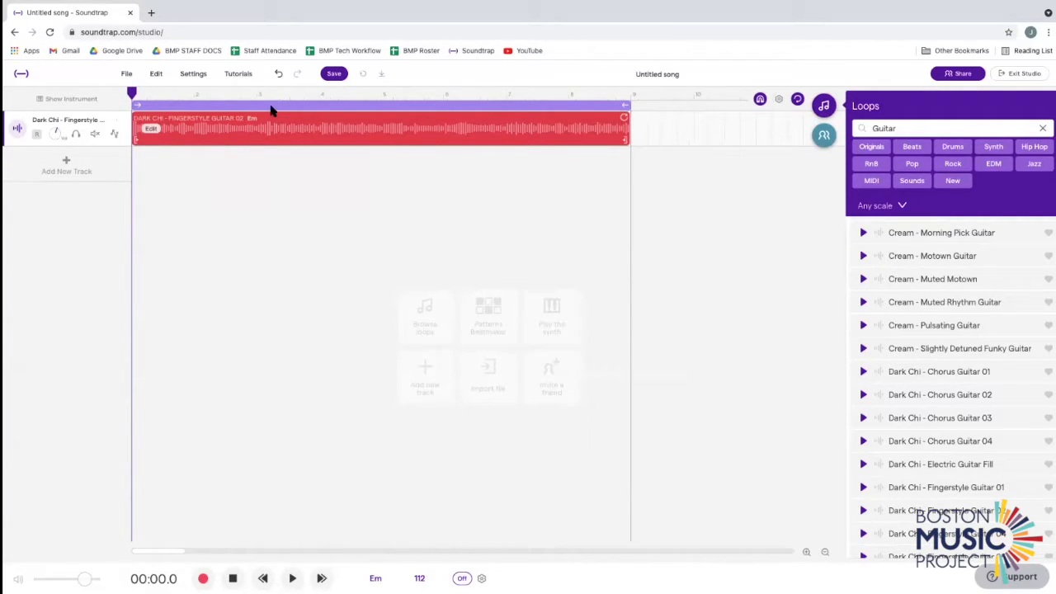
pyautogui.click(310, 108)
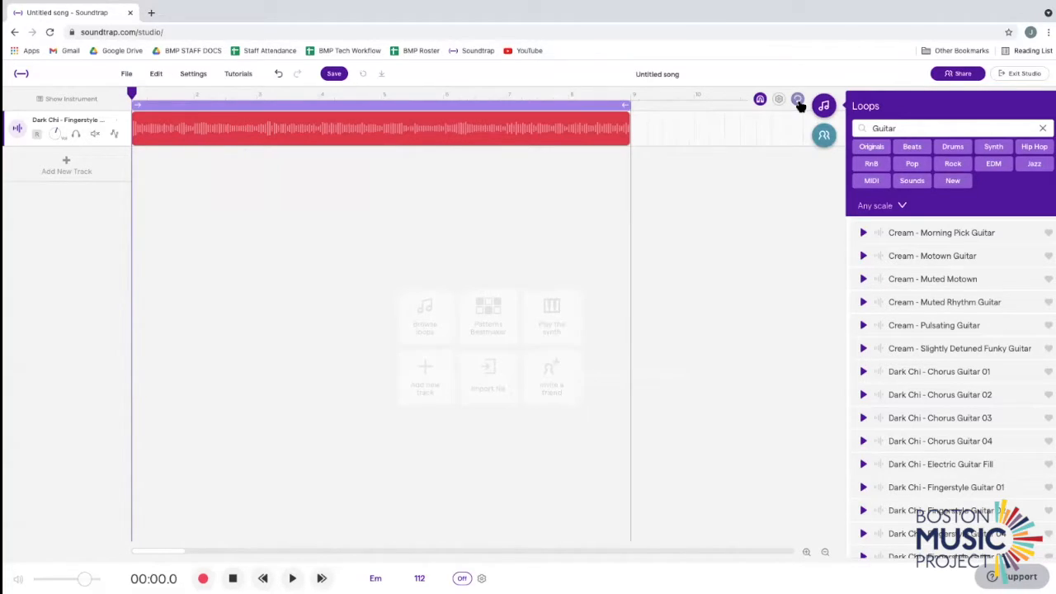
pyautogui.click(798, 100)
pyautogui.moveTo(132, 94); pyautogui.dragTo(561, 110)
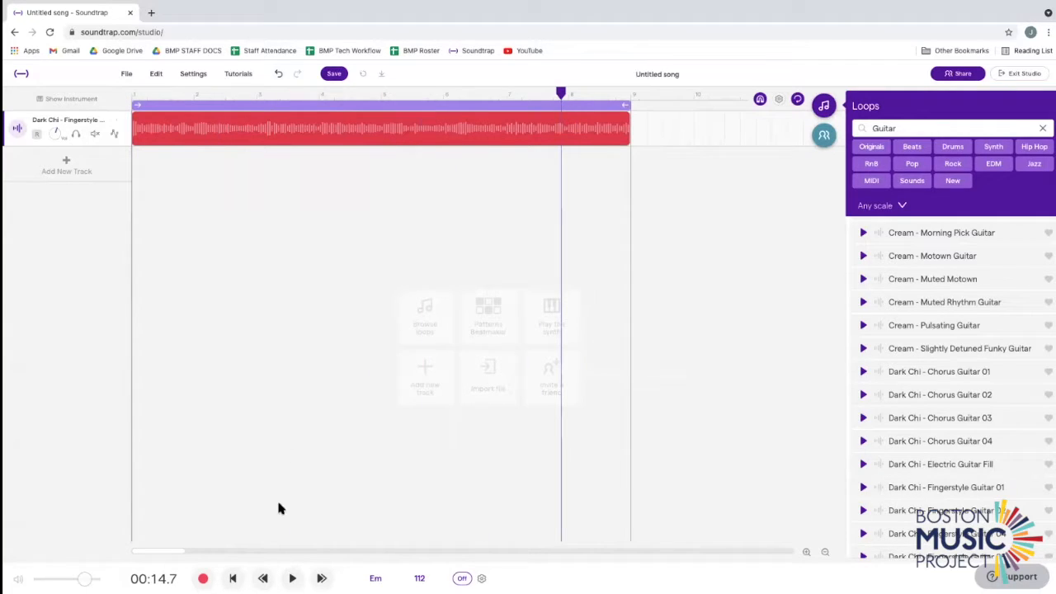
pyautogui.click(292, 578)
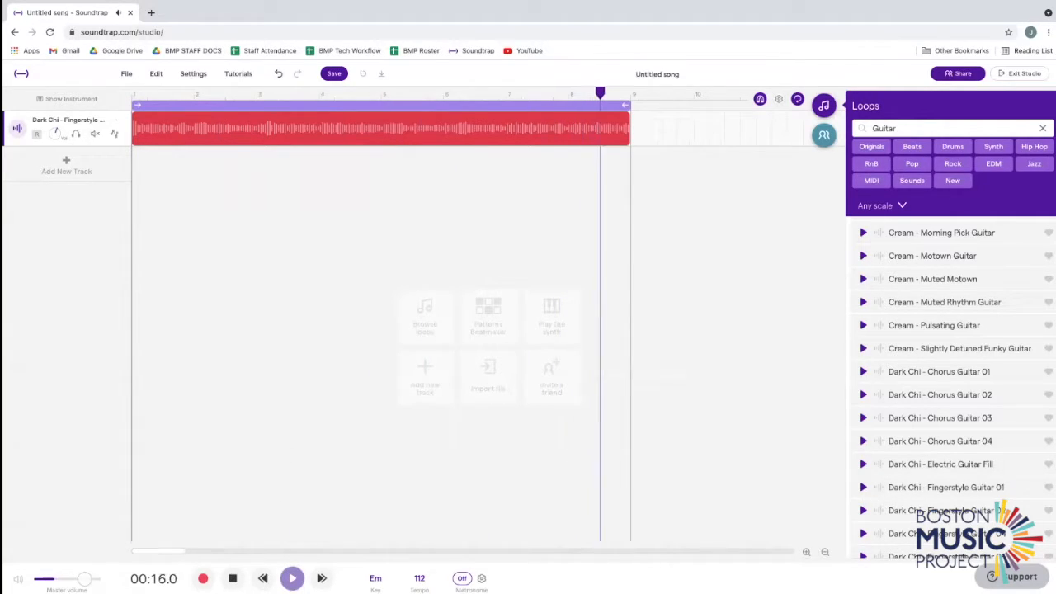
pyautogui.click(233, 578)
pyautogui.moveTo(160, 90); pyautogui.dragTo(131, 94)
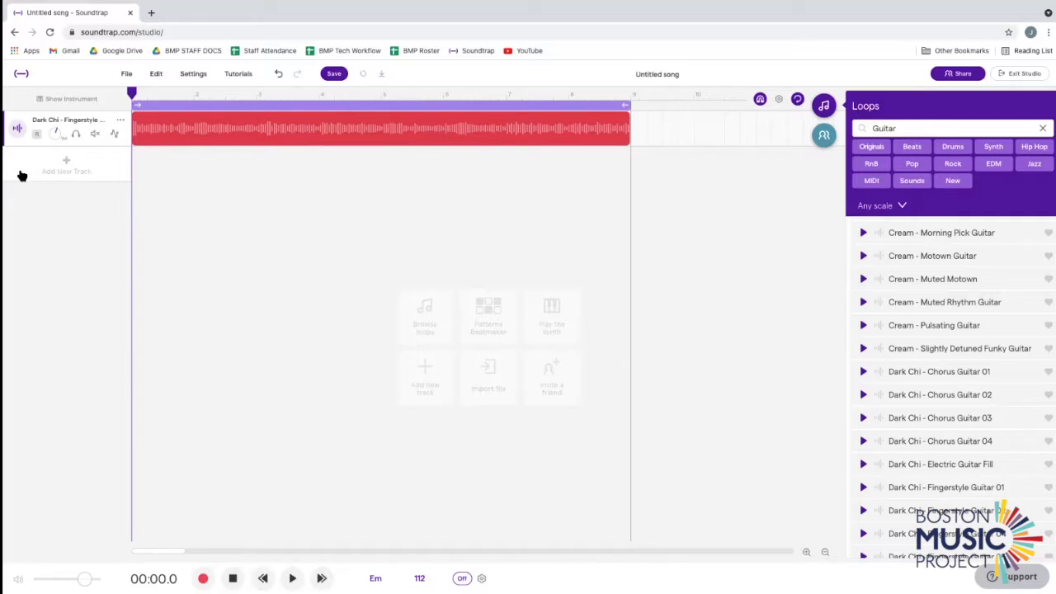
# Clear the Guitar search in the loop library and hide the Loops panel.
pyautogui.click(66, 163)
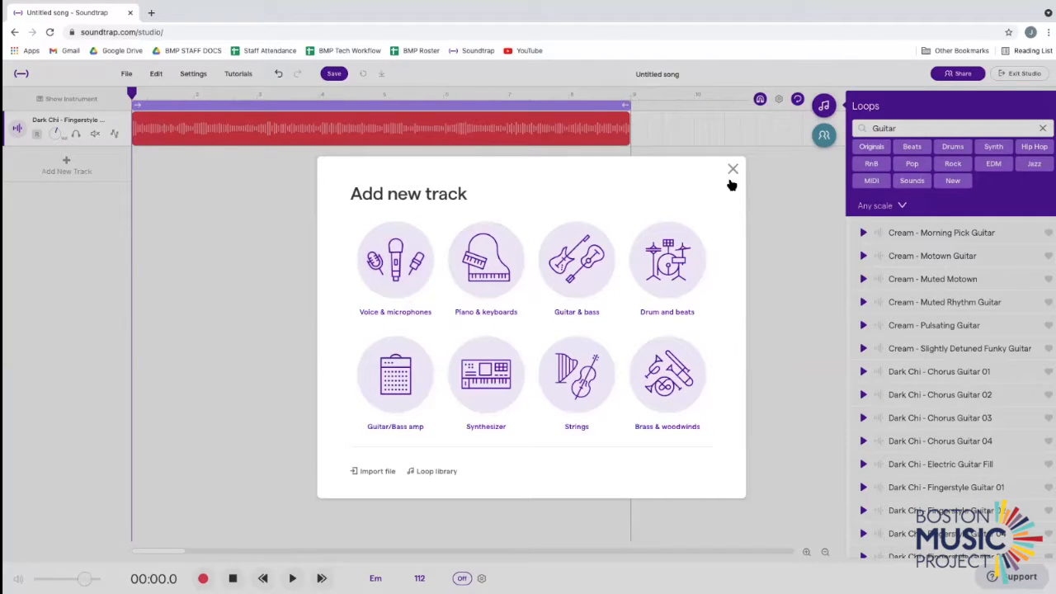
pyautogui.click(733, 170)
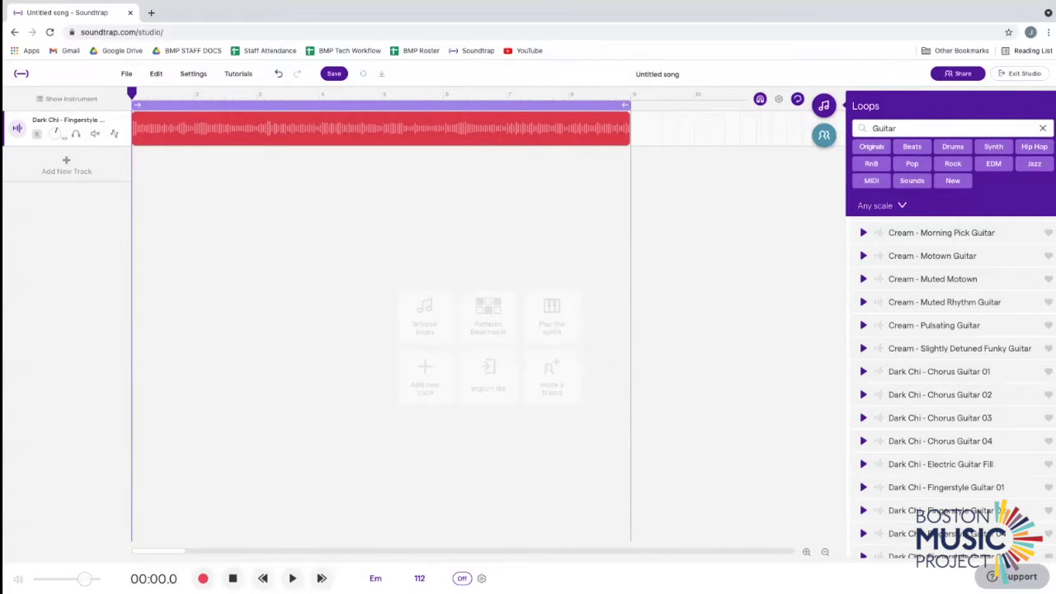
pyautogui.click(1043, 127)
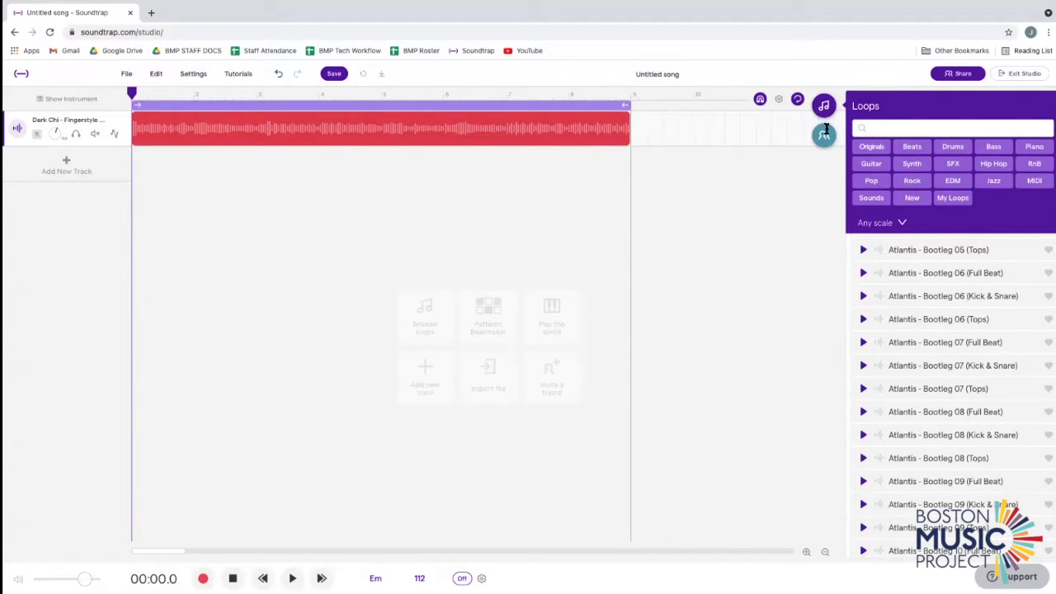
pyautogui.click(822, 100)
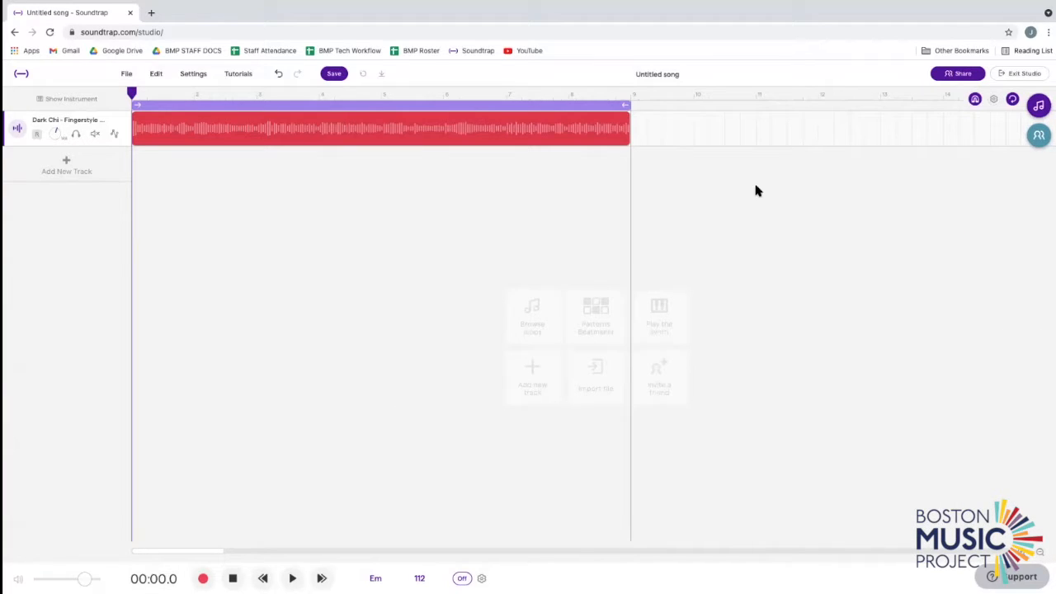
# Add a new Drum and beats track and hide its instrument panel.
pyautogui.click(63, 164)
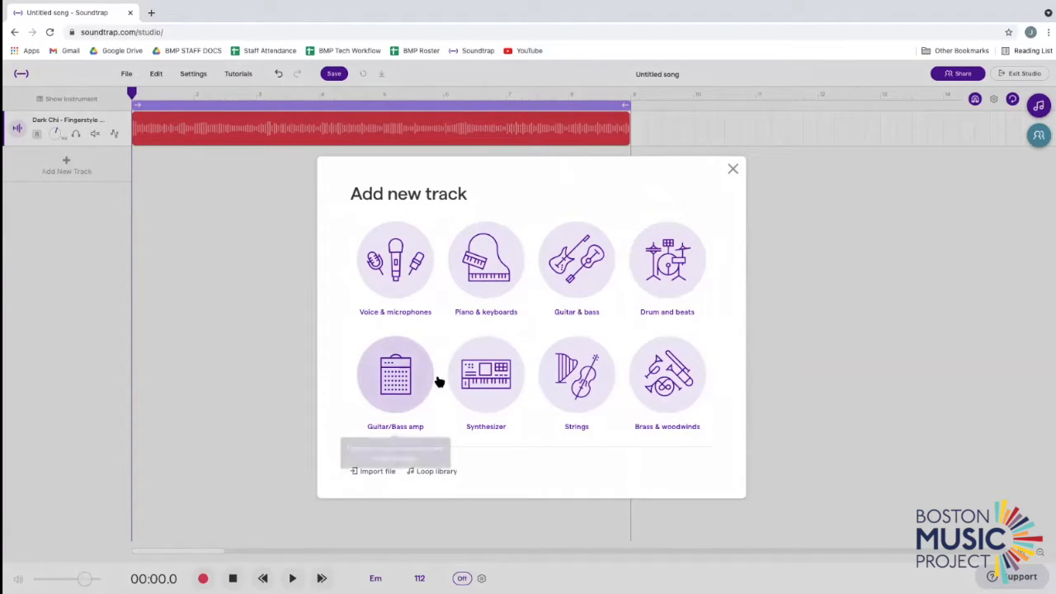
pyautogui.click(675, 261)
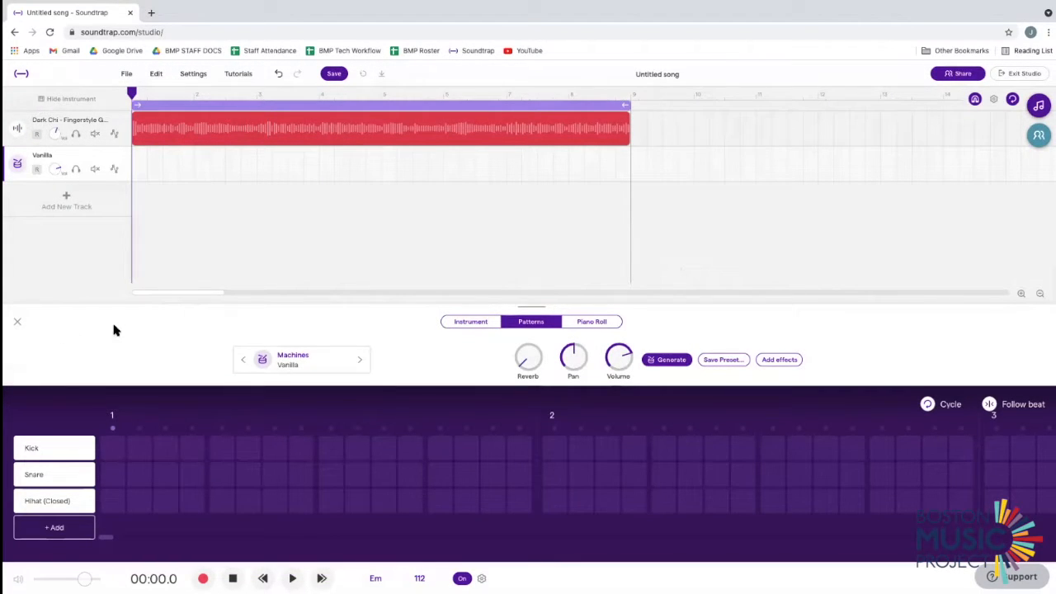
pyautogui.click(17, 322)
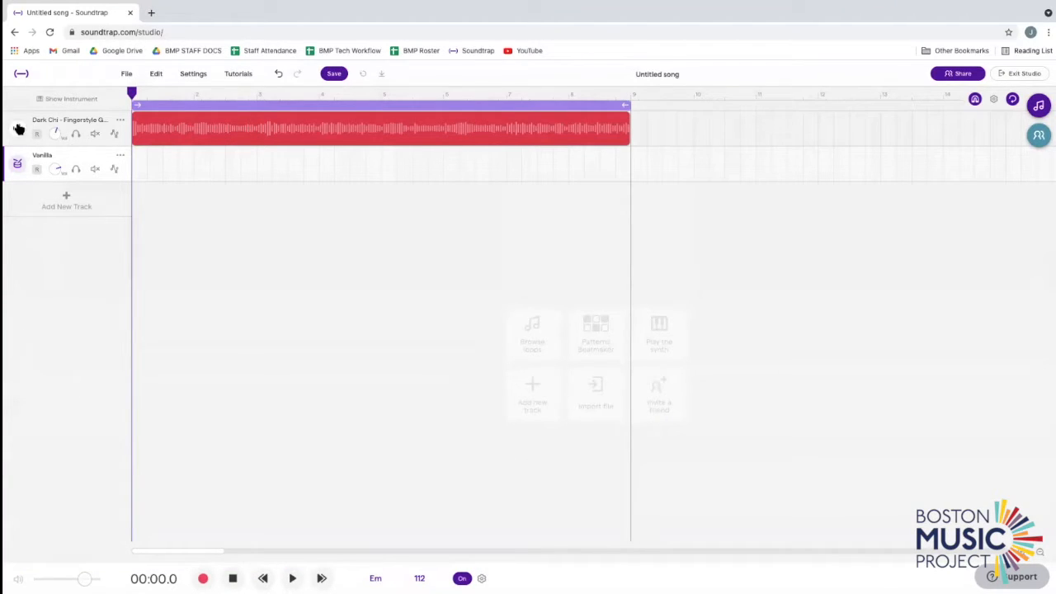
# Switch between the guitar and drum tracks, and show and hide the drum track's instrument panel.
pyautogui.click(59, 118)
pyautogui.click(76, 157)
pyautogui.click(80, 124)
pyautogui.click(80, 153)
pyautogui.click(82, 123)
pyautogui.click(73, 160)
pyautogui.click(72, 99)
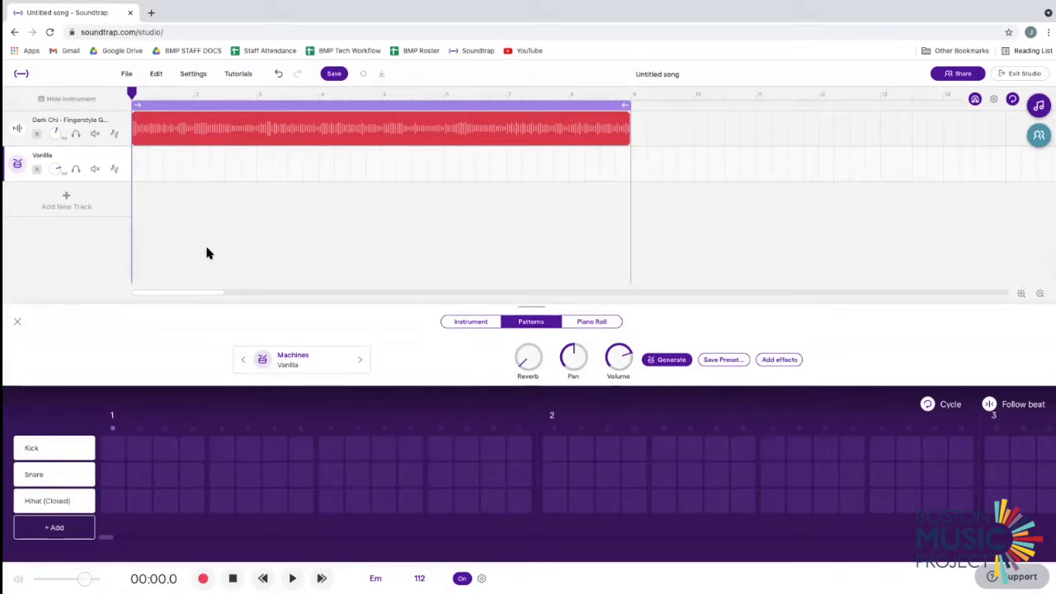
pyautogui.click(74, 99)
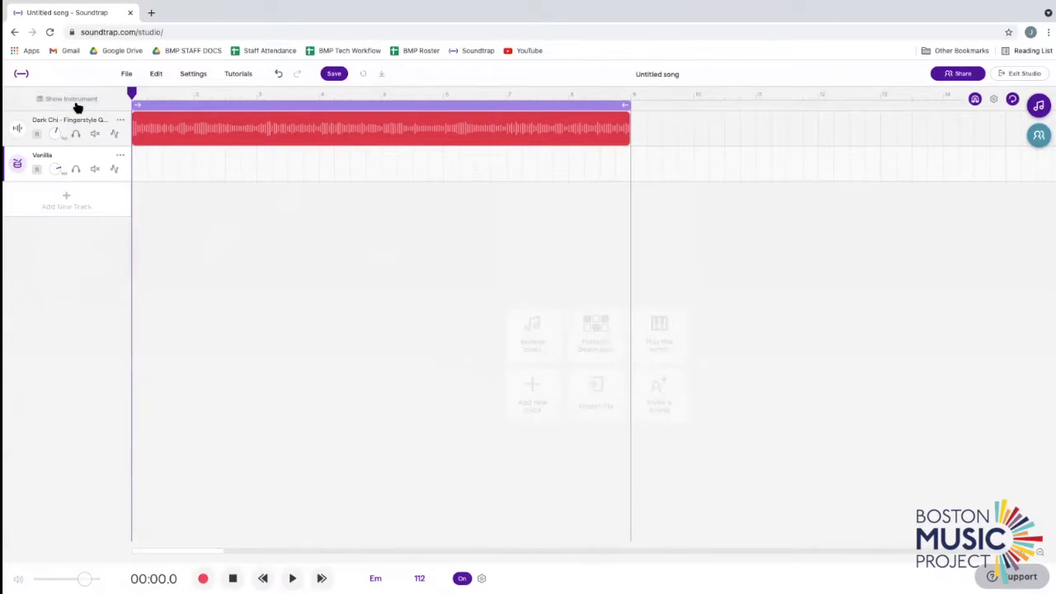
# Open the drum track's playable instrument and try out several drum pads, including A and T.
pyautogui.click(18, 164)
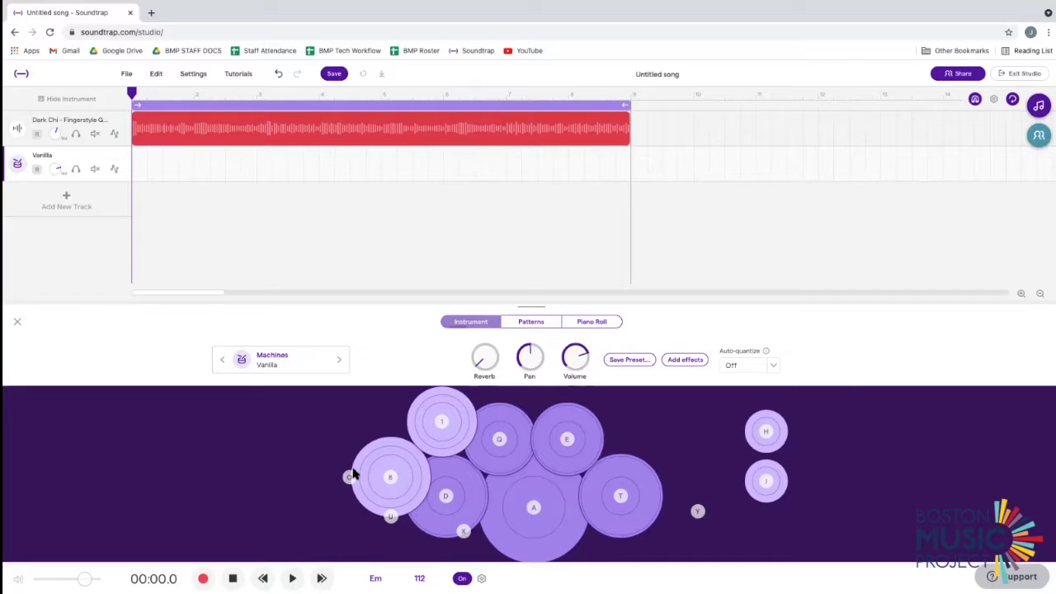
pyautogui.click(534, 510)
pyautogui.click(534, 510)
pyautogui.click(623, 495)
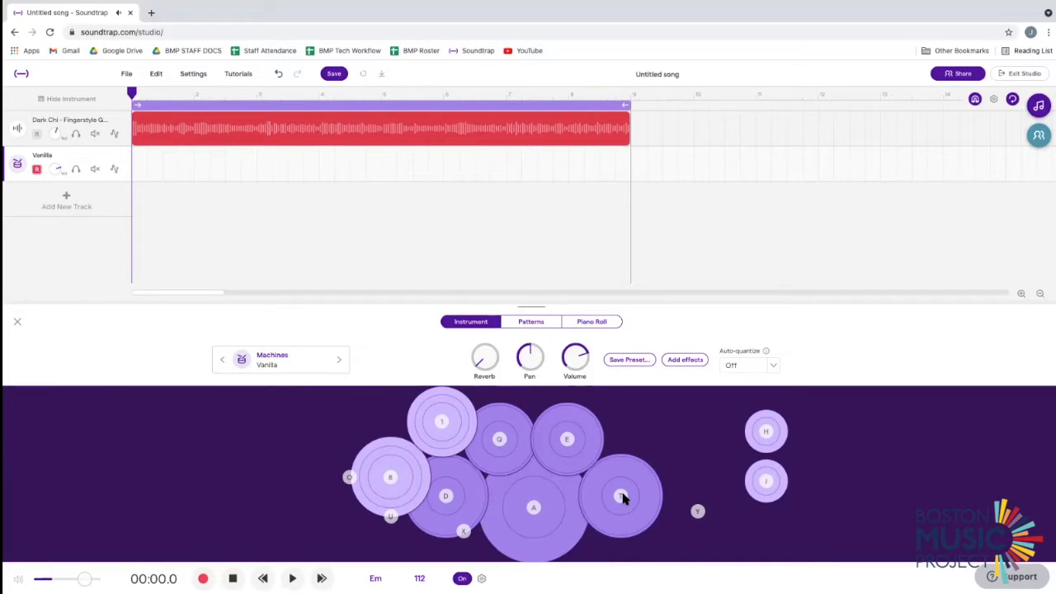
pyautogui.click(624, 495)
pyautogui.click(465, 530)
# Browse the Kits and Machines categories of the drum presets, previewing Clean Black, and leave the preset unchanged.
pyautogui.click(283, 362)
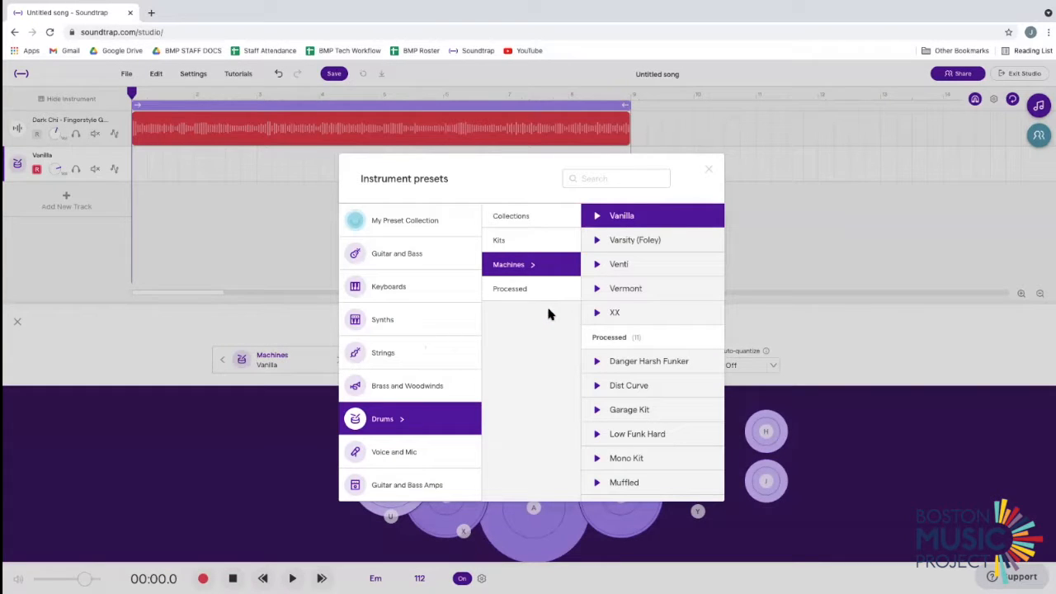
pyautogui.click(258, 359)
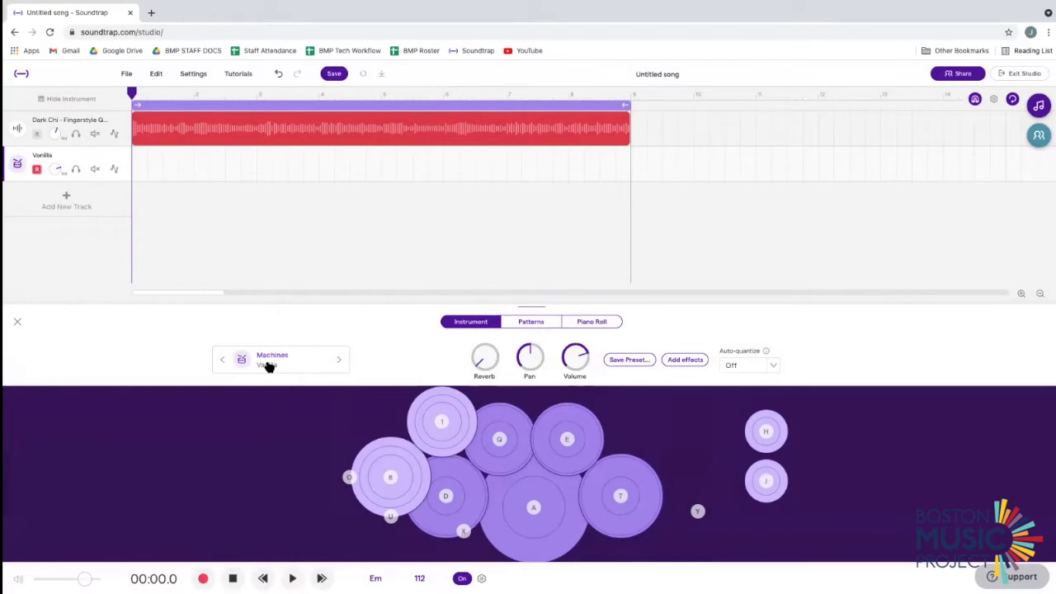
pyautogui.click(268, 367)
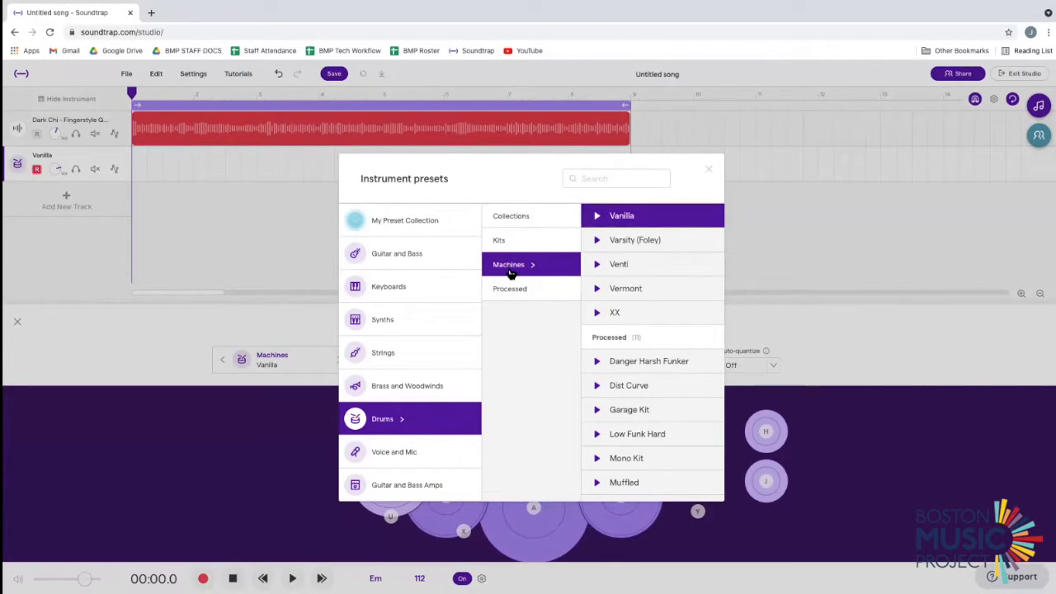
pyautogui.click(514, 239)
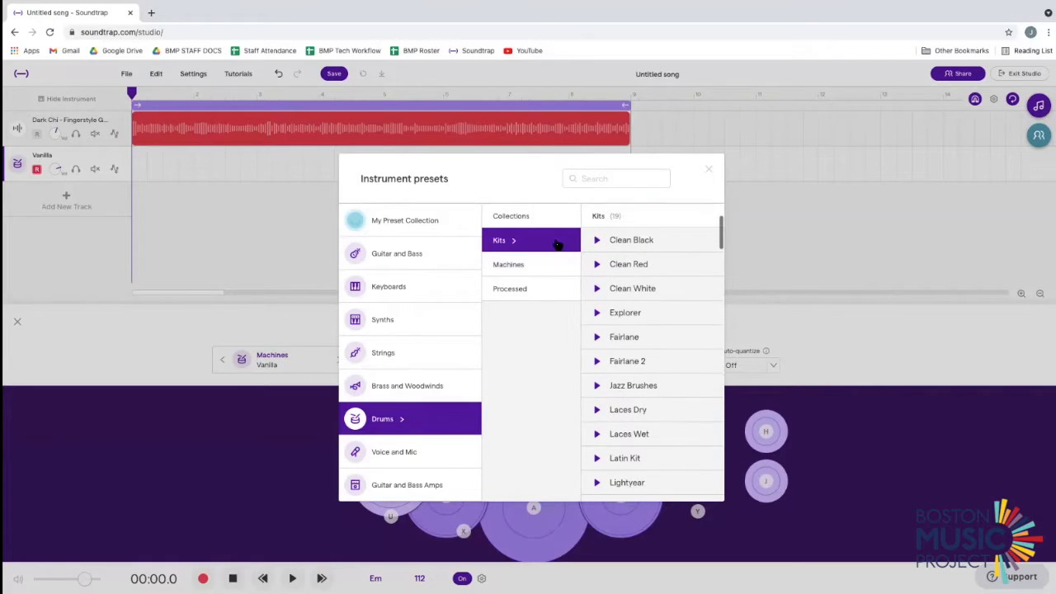
pyautogui.click(597, 240)
pyautogui.click(532, 267)
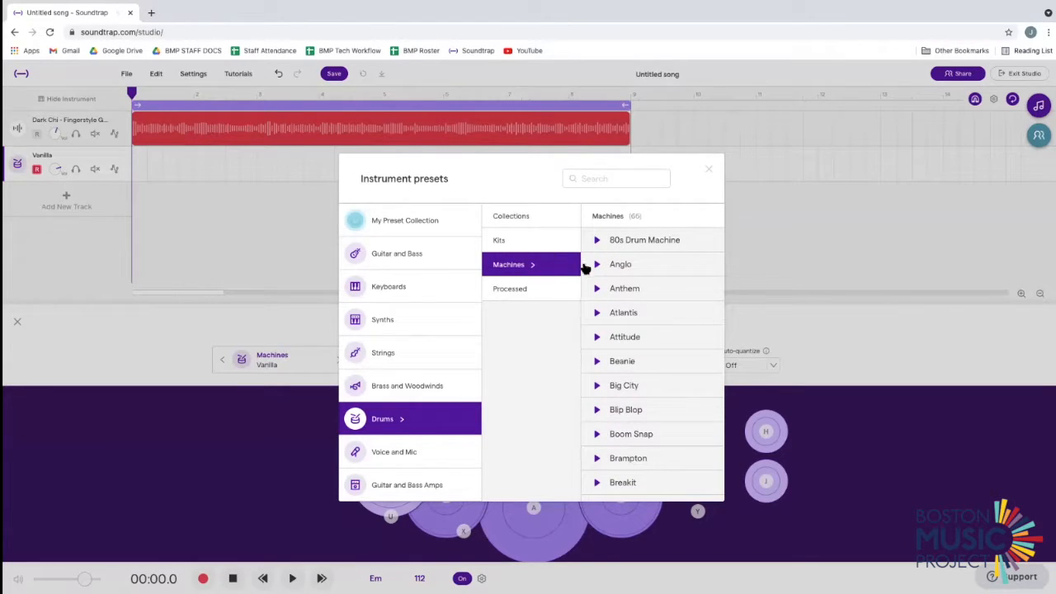
pyautogui.click(708, 170)
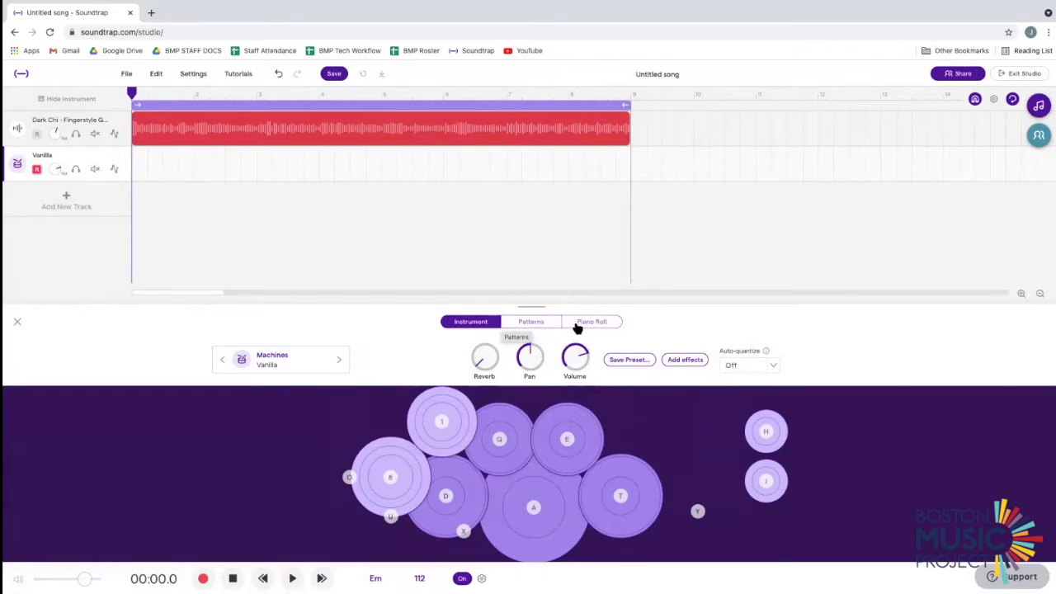
# In bar 1 of the drum pattern, place kicks on steps 1 and 4 and snares on steps 5 and 13.
pyautogui.click(532, 322)
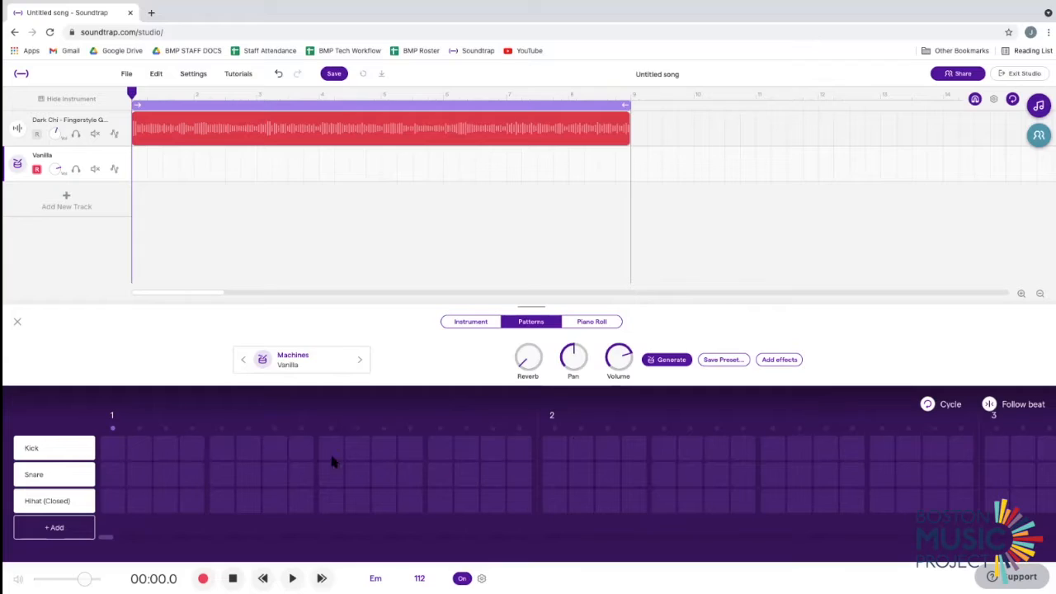
pyautogui.click(113, 449)
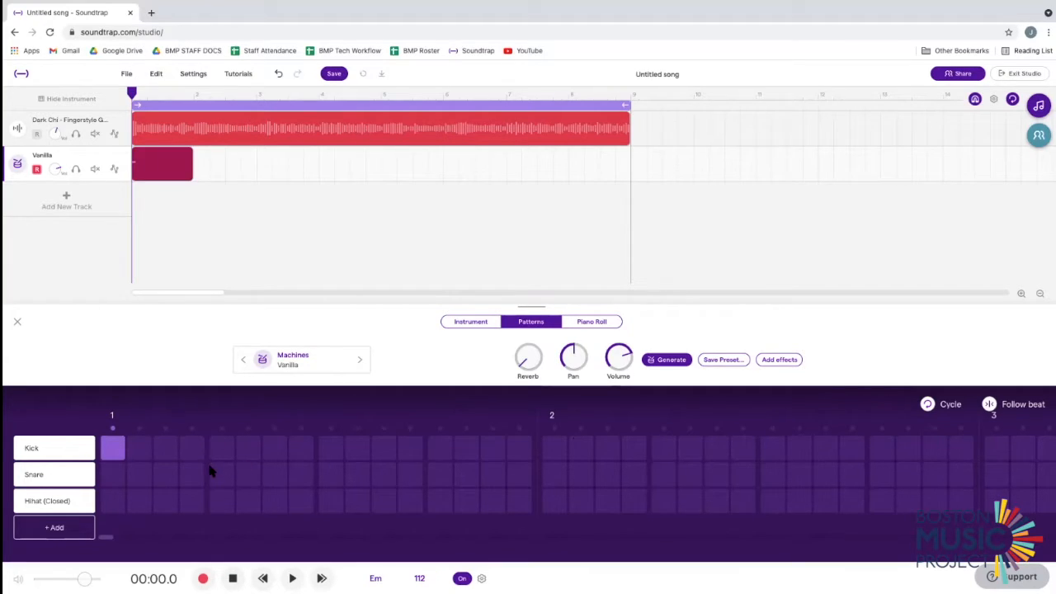
pyautogui.click(198, 452)
pyautogui.click(330, 476)
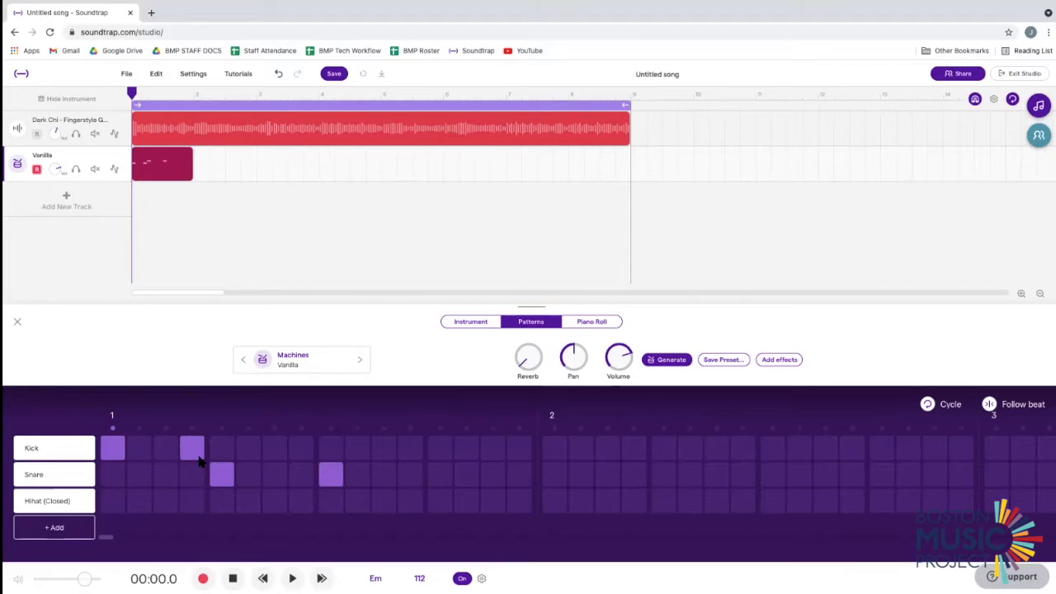
pyautogui.click(334, 475)
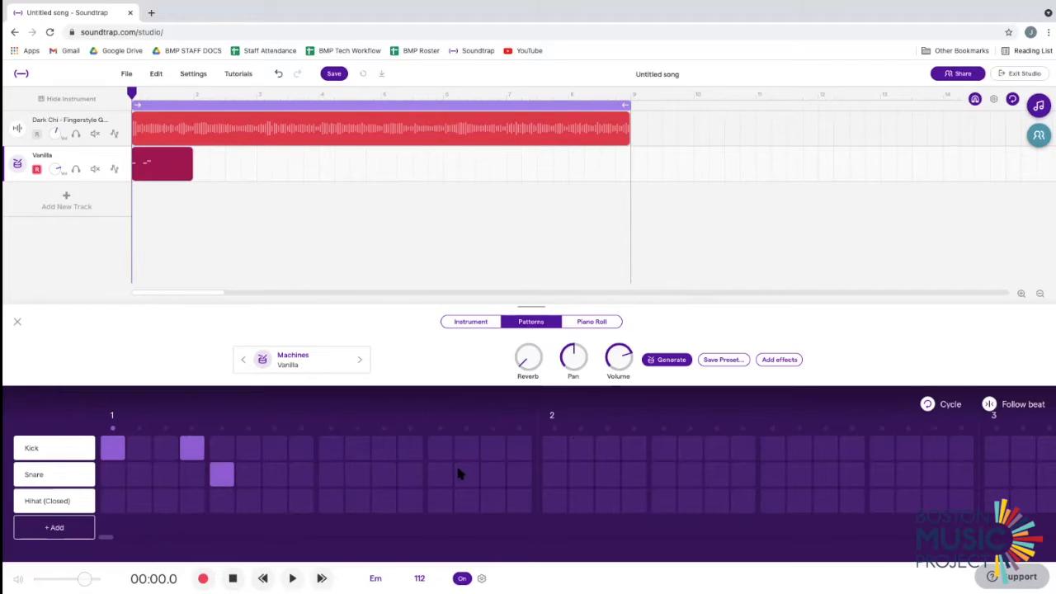
pyautogui.click(440, 474)
# In bar 2 of the drum pattern, place kicks on steps 1 and 2 and snares on steps 5, 8 and 13.
pyautogui.click(553, 448)
pyautogui.click(580, 448)
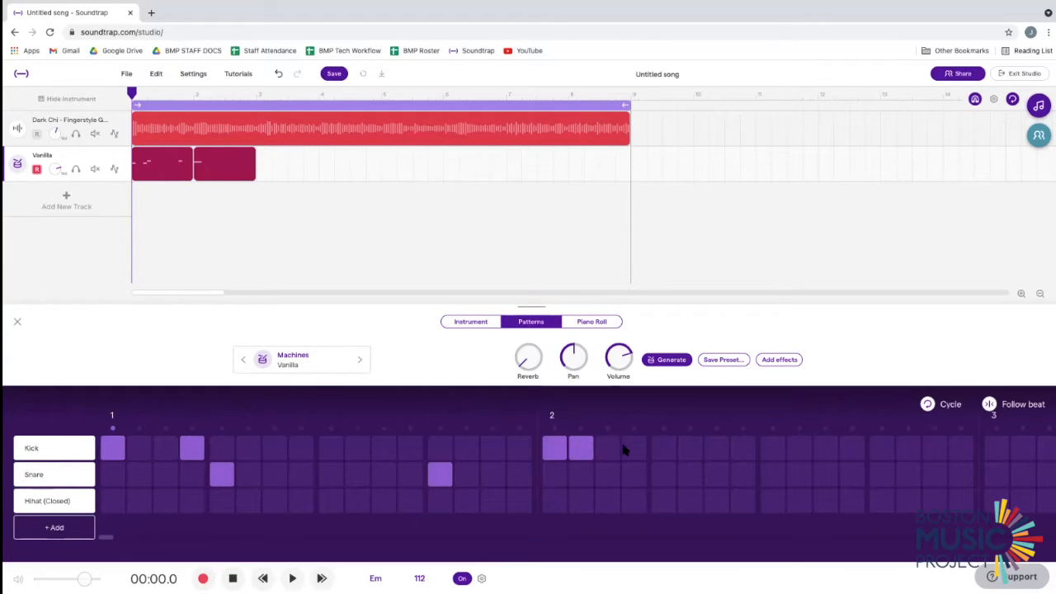
pyautogui.click(665, 477)
pyautogui.click(742, 477)
pyautogui.click(881, 474)
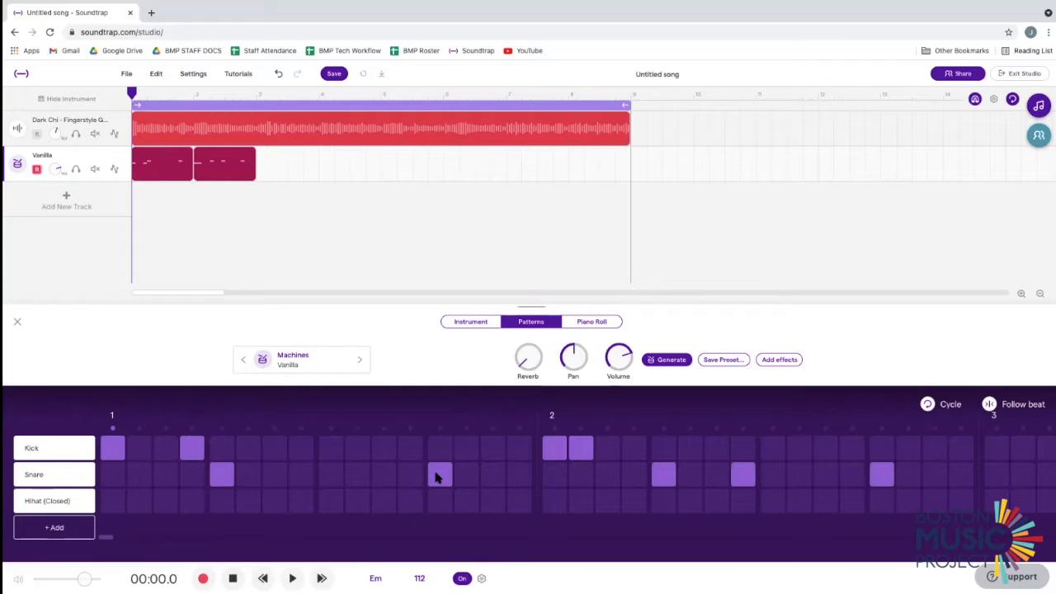
# Place closed hi-hats on every odd-numbered step across bar 1 of the drum pattern.
pyautogui.click(113, 501)
pyautogui.click(166, 501)
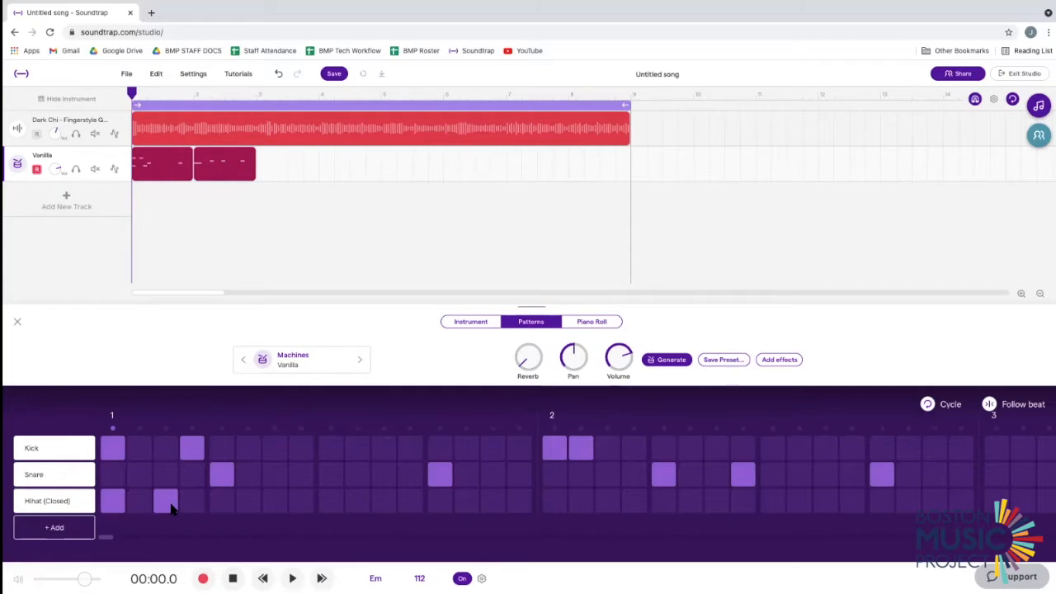
pyautogui.click(222, 502)
pyautogui.click(274, 501)
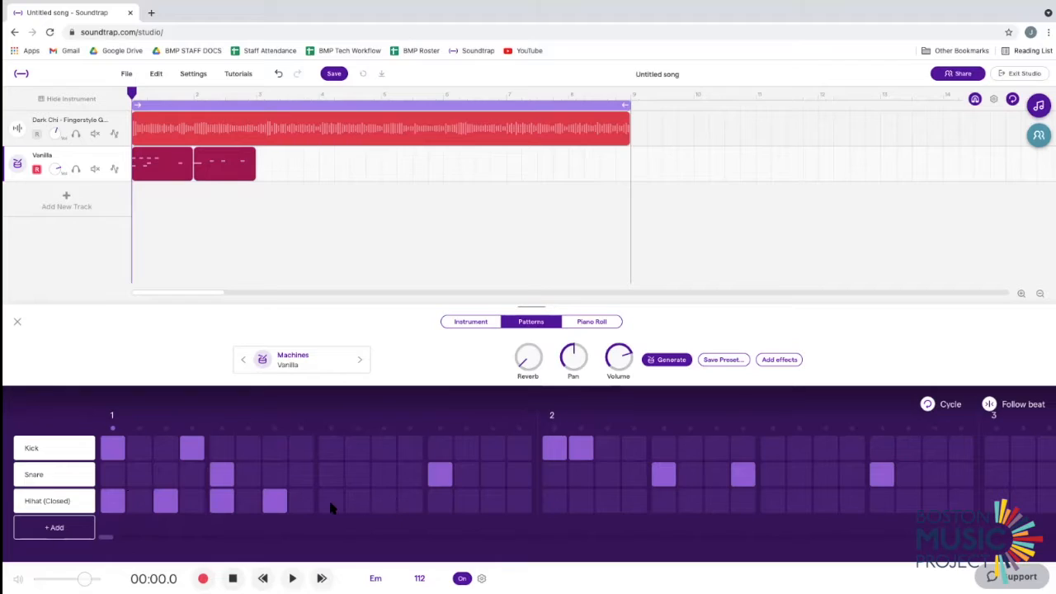
pyautogui.click(331, 501)
pyautogui.click(384, 502)
pyautogui.click(494, 508)
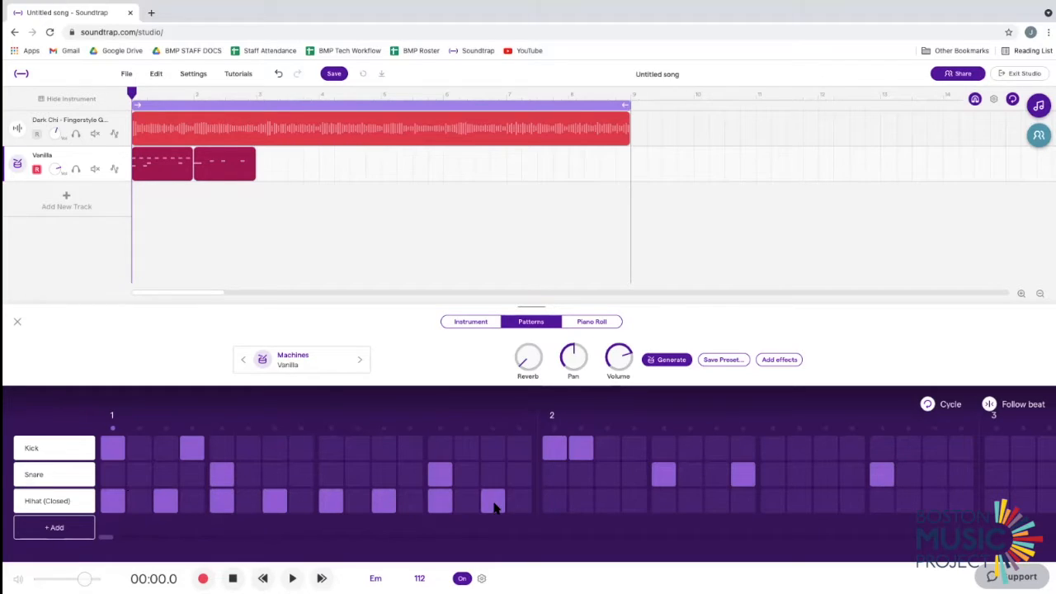
# Place closed hi-hats on every odd-numbered step across bar 2 of the drum pattern, and turn the metronome off.
pyautogui.click(566, 507)
pyautogui.click(607, 506)
pyautogui.click(662, 507)
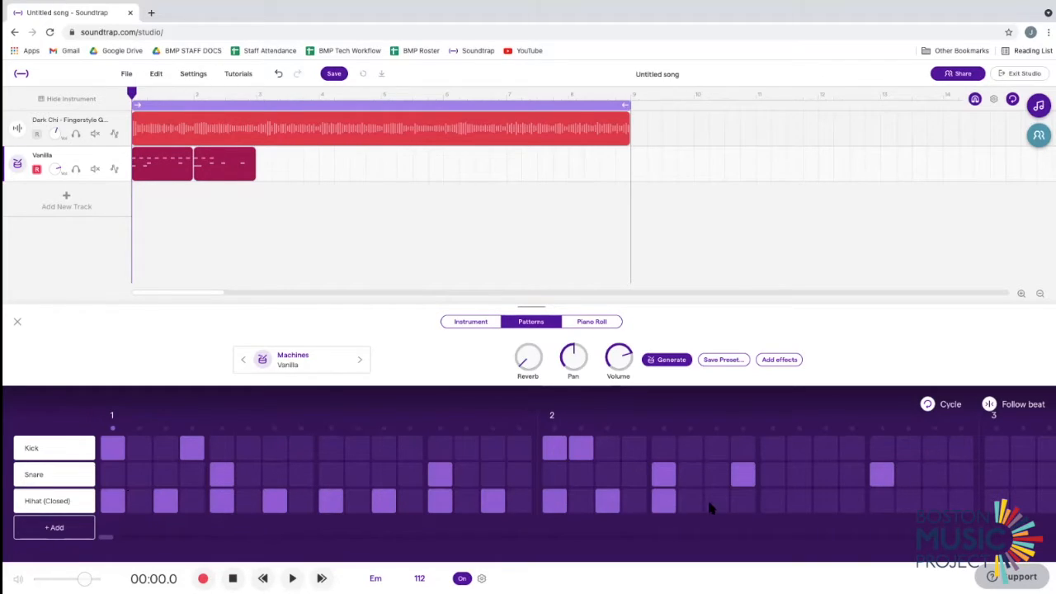
pyautogui.click(718, 507)
pyautogui.click(824, 505)
pyautogui.click(882, 503)
pyautogui.click(935, 504)
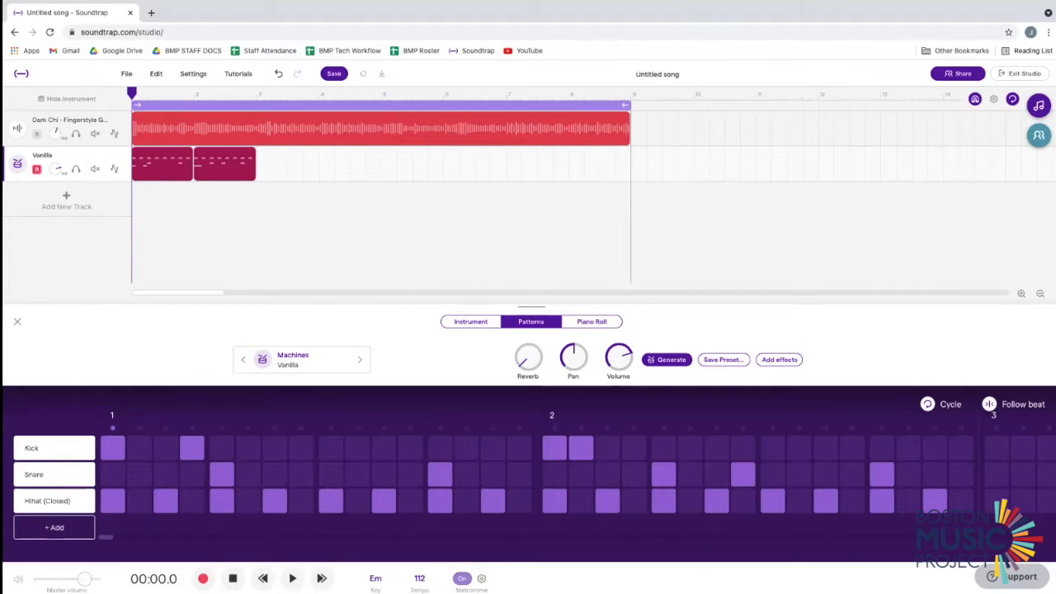
pyautogui.click(462, 578)
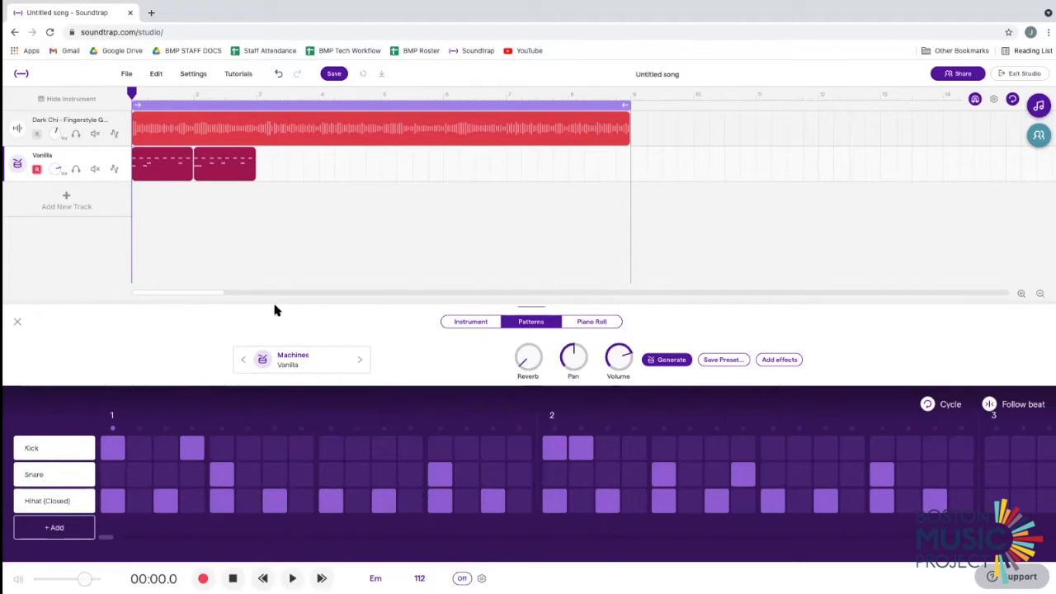
# Examine the timeline at different zoom levels to compare the guitar loop's length with the two one-bar drum regions.
pyautogui.scroll(5, 195, 189)
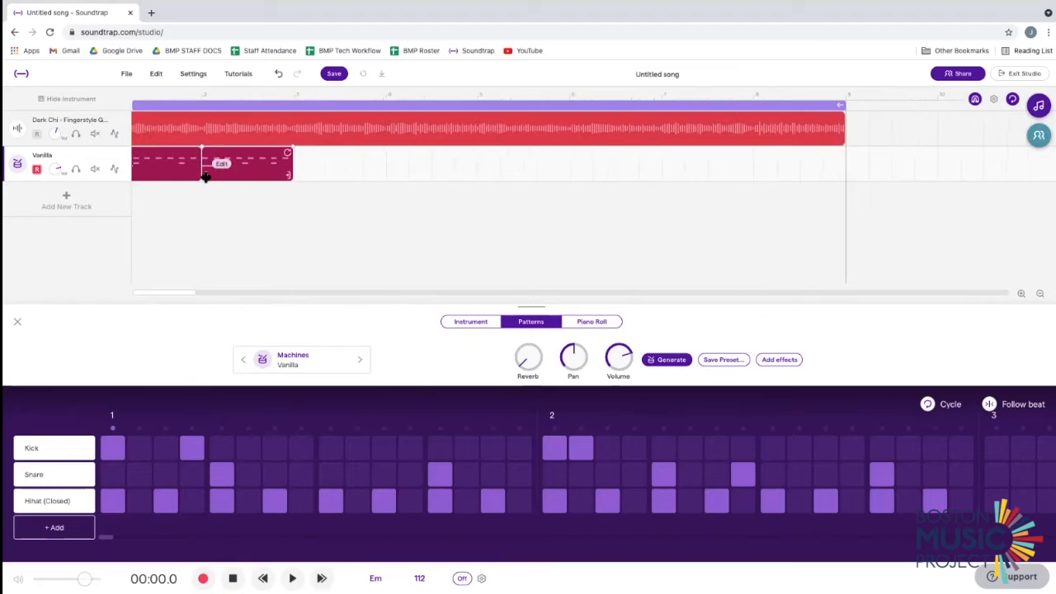
pyautogui.scroll(-4, 248, 170)
pyautogui.scroll(-5, 248, 169)
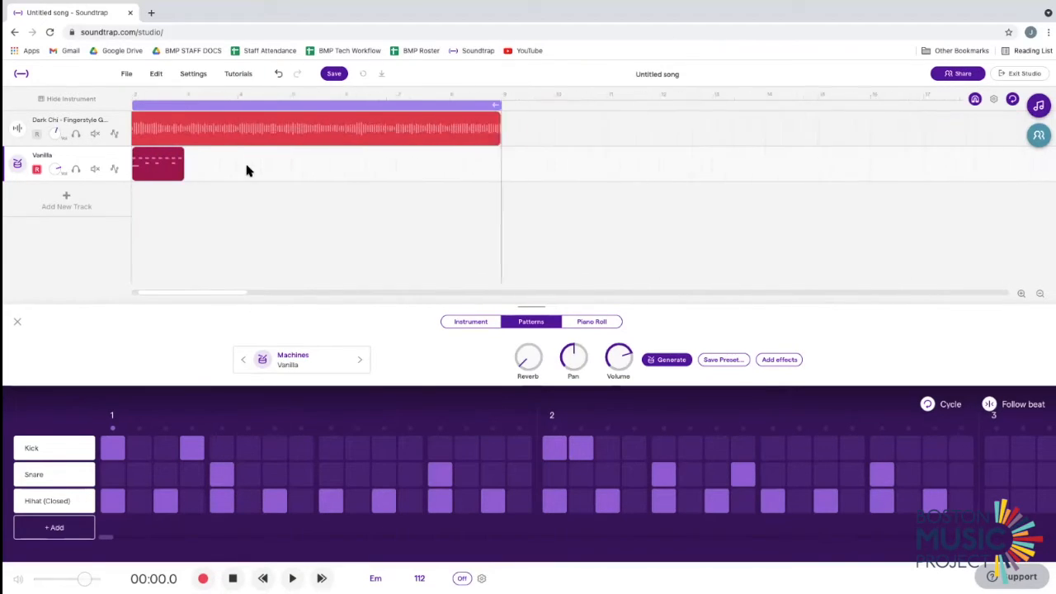
pyautogui.scroll(5, 247, 171)
pyautogui.scroll(-3, 250, 171)
pyautogui.scroll(3, 251, 172)
pyautogui.hscroll(-3, 252, 173)
pyautogui.scroll(-3, 252, 174)
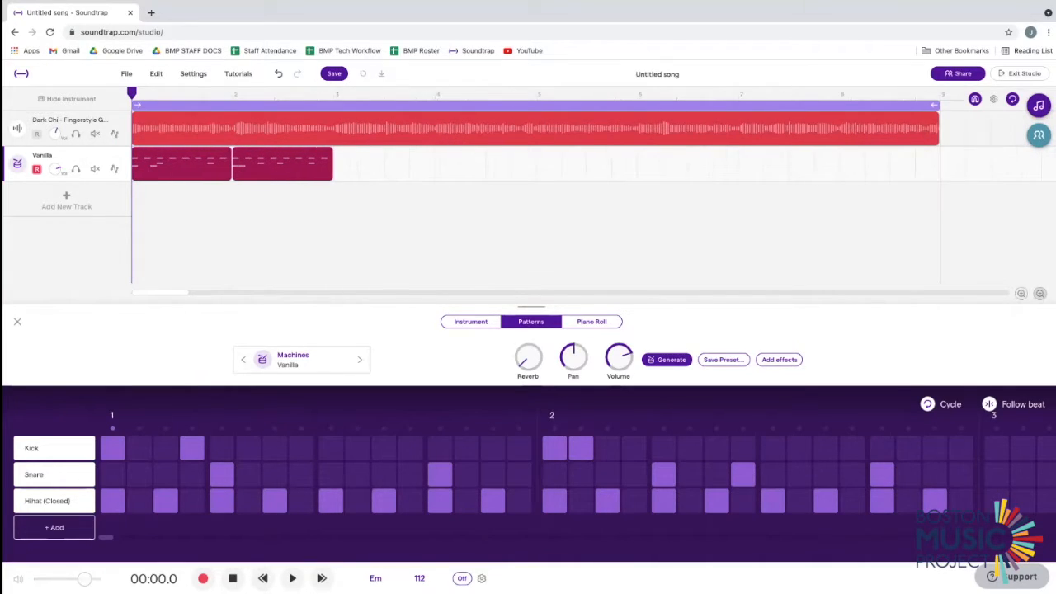
pyautogui.click(1041, 294)
pyautogui.scroll(3, 204, 135)
pyautogui.scroll(2, 299, 160)
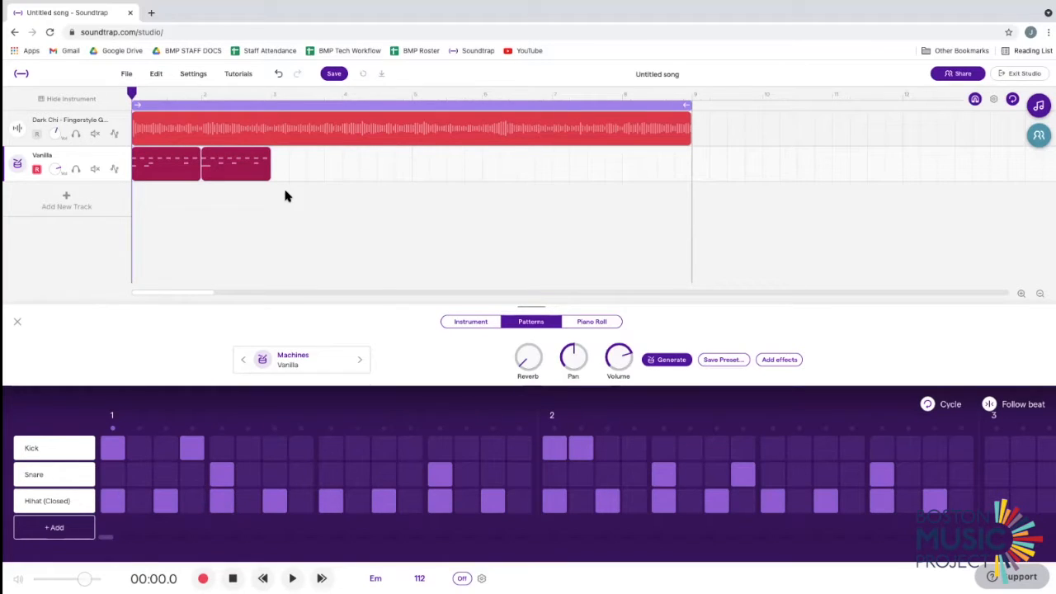
pyautogui.scroll(5, 285, 192)
pyautogui.scroll(-3, 285, 191)
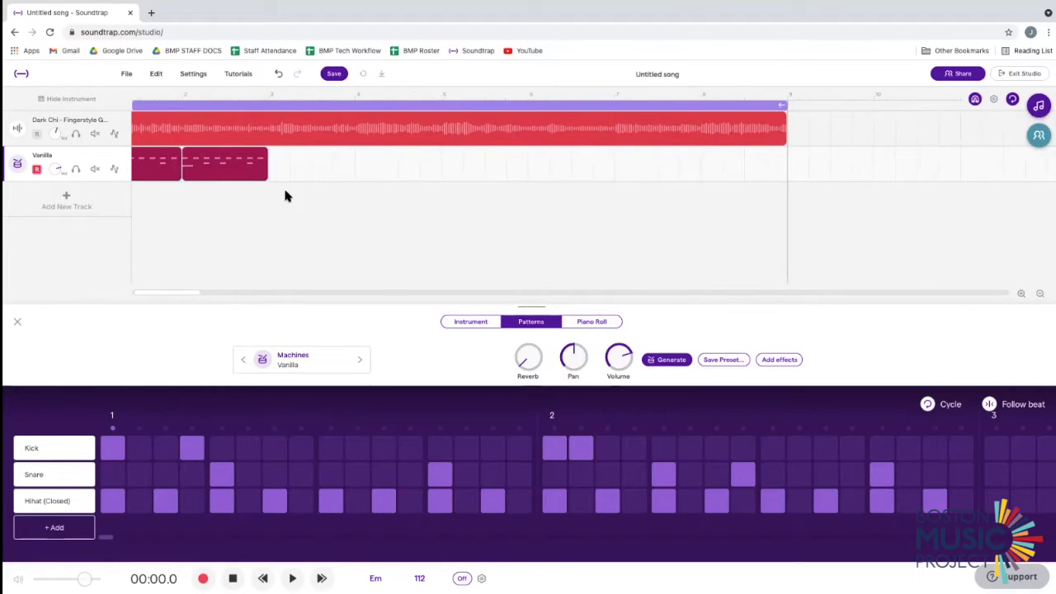
pyautogui.scroll(1, 285, 194)
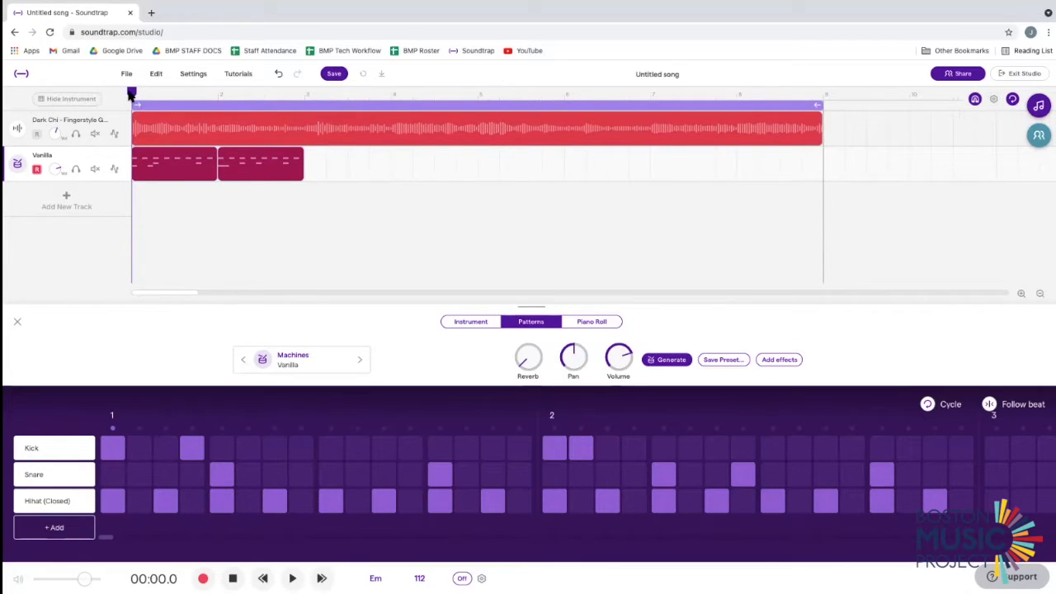
# Select the two one-bar drum regions in turn to see that each bar is a separate region.
pyautogui.rightClick(220, 164)
pyautogui.click(178, 203)
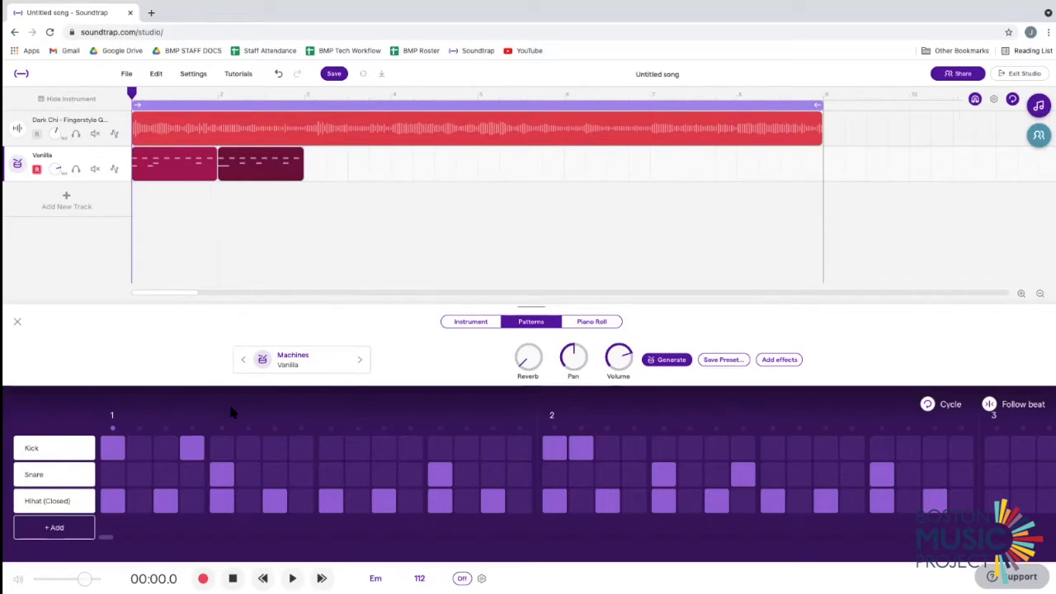
pyautogui.click(199, 166)
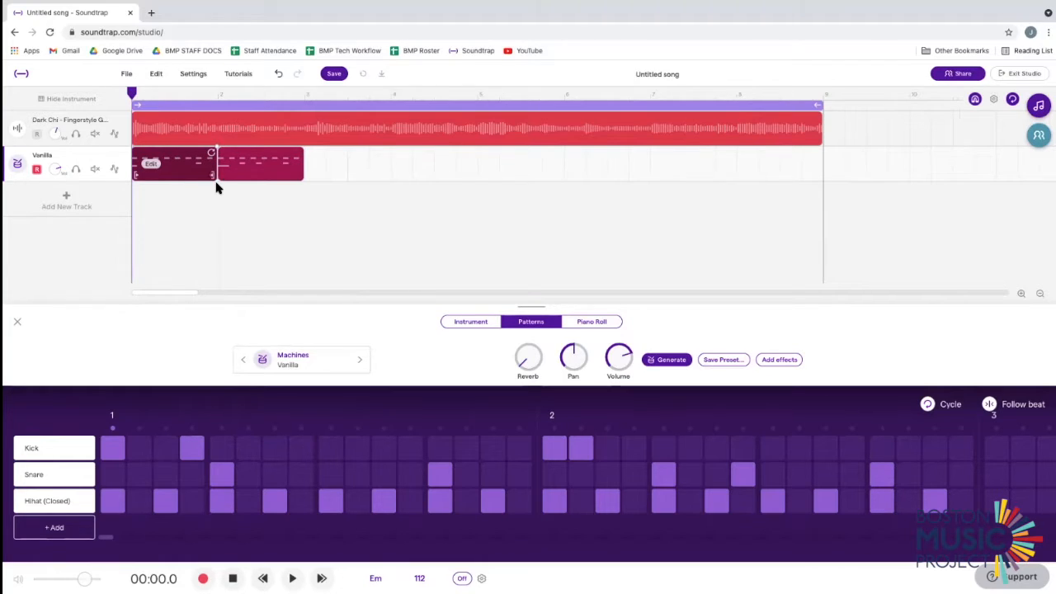
pyautogui.scroll(3, 200, 175)
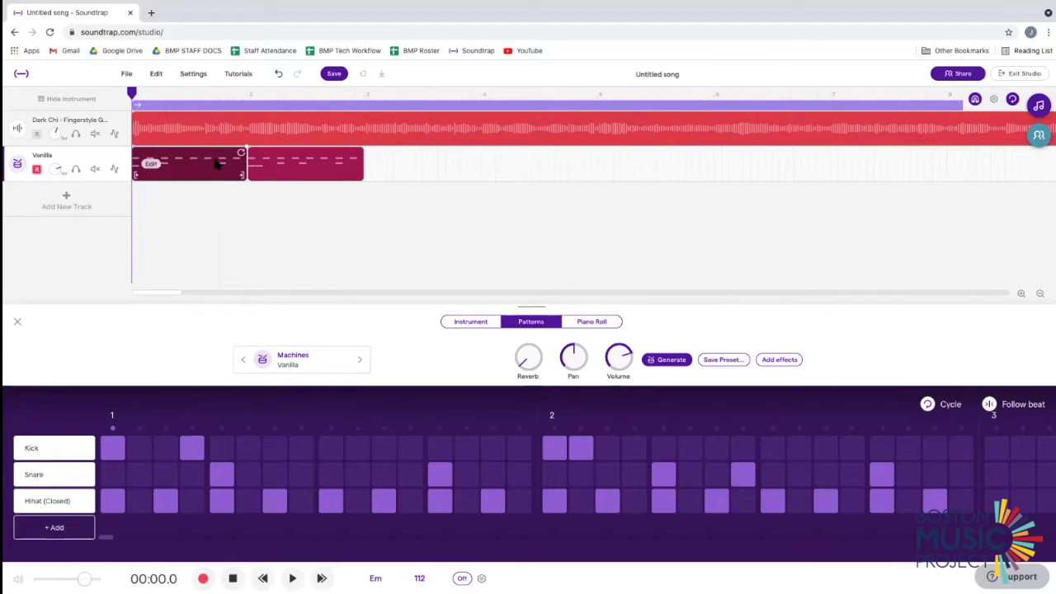
pyautogui.click(298, 168)
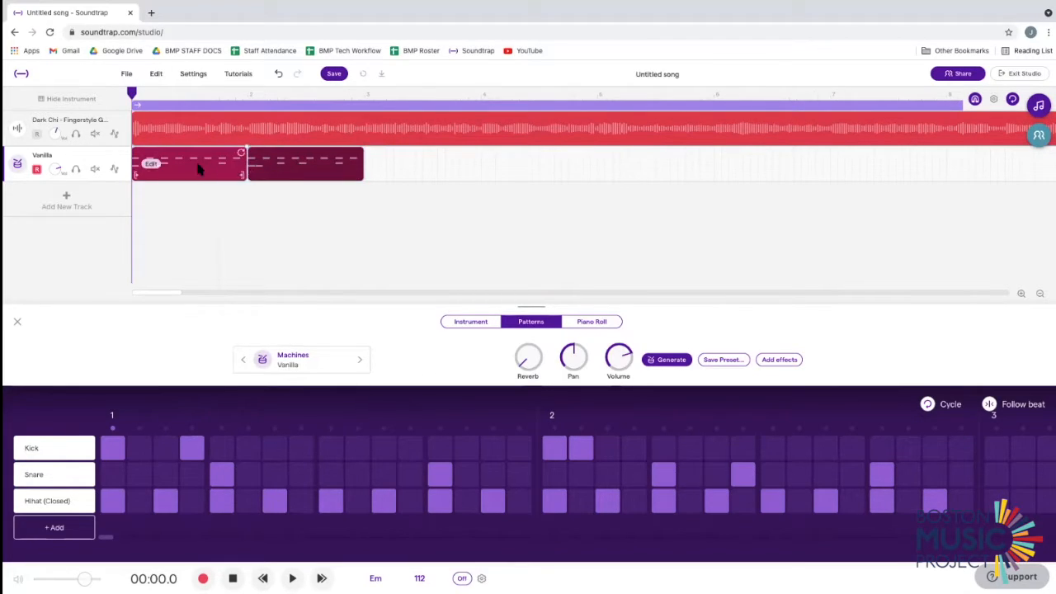
pyautogui.click(200, 168)
pyautogui.click(285, 169)
pyautogui.click(188, 169)
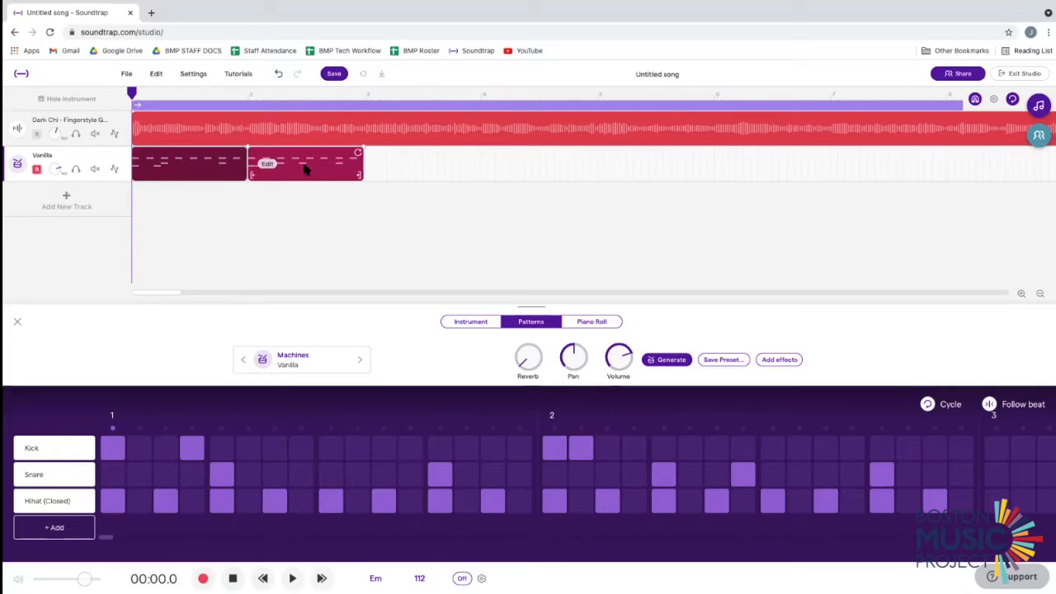
pyautogui.click(309, 169)
pyautogui.click(184, 165)
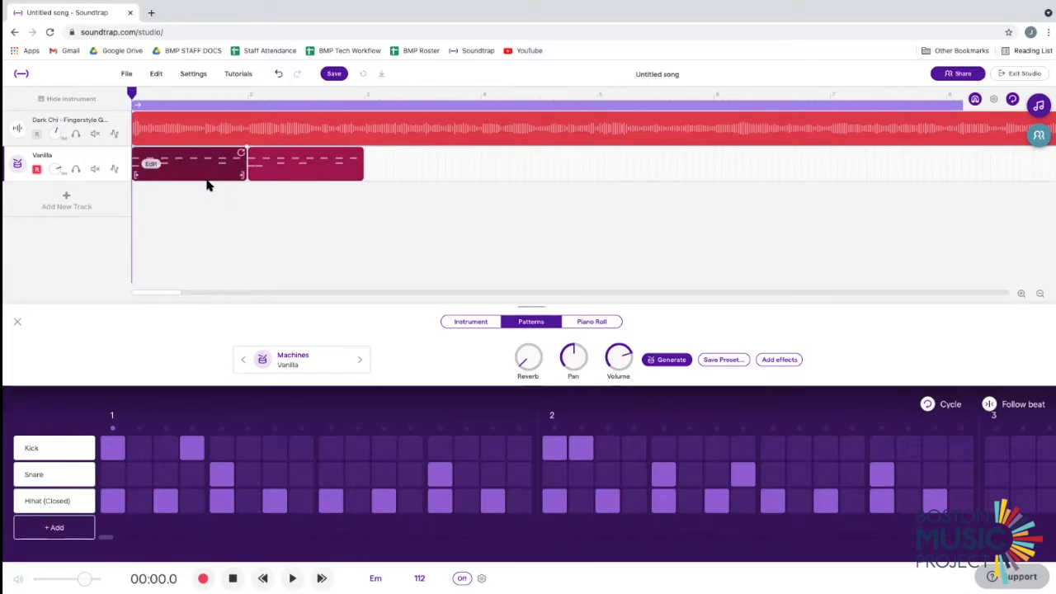
# Select the guitar loop, switch back to the Vanilla drum track, and return the playhead to the song start.
pyautogui.click(202, 129)
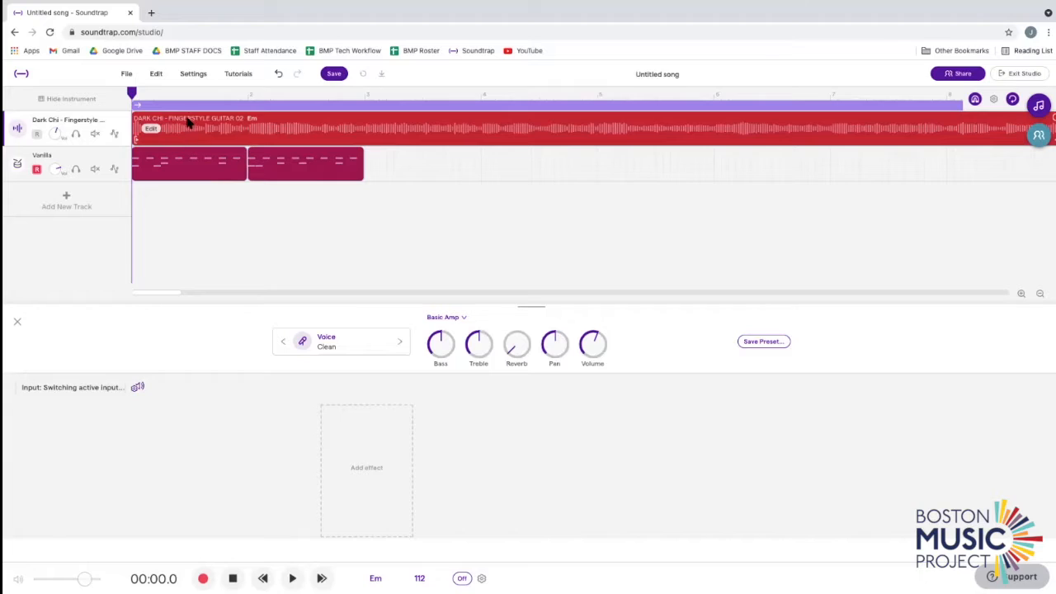
pyautogui.click(368, 170)
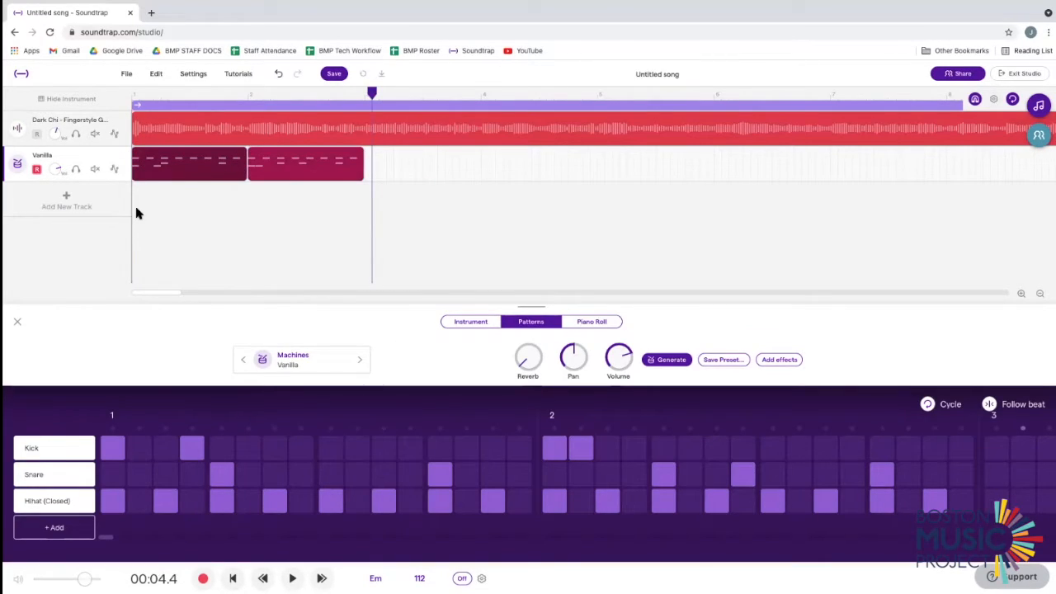
pyautogui.click(139, 175)
pyautogui.moveTo(138, 94); pyautogui.dragTo(105, 122)
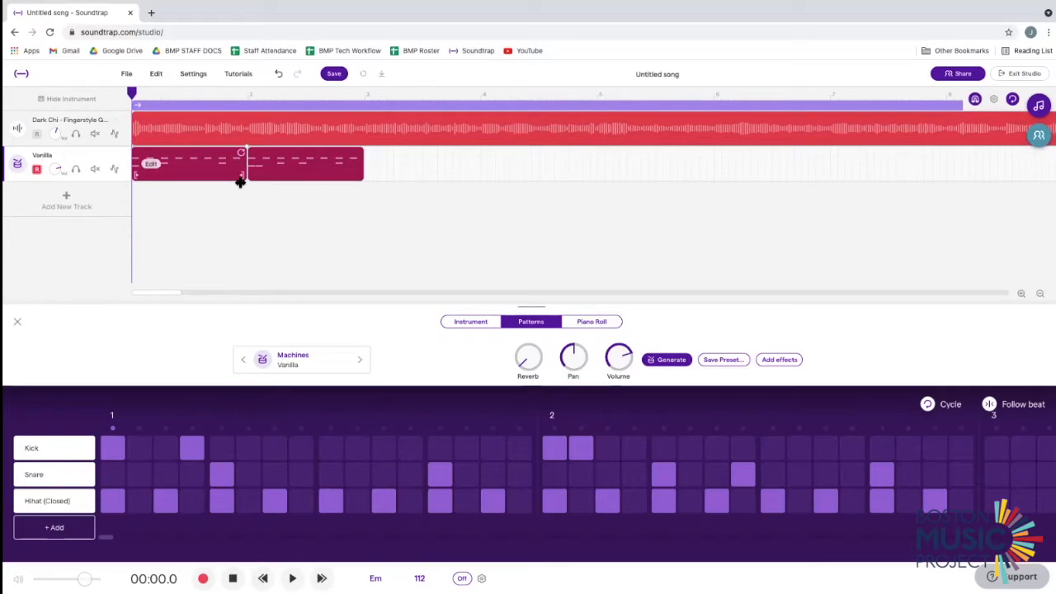
# Try looping the one-bar first drum region to just past bar 5, and revert the loop.
pyautogui.moveTo(137, 178)
pyautogui.mouseDown()
pyautogui.moveTo(165, 179)
pyautogui.moveTo(135, 180)
pyautogui.mouseUp()
pyautogui.moveTo(236, 176); pyautogui.dragTo(240, 177)
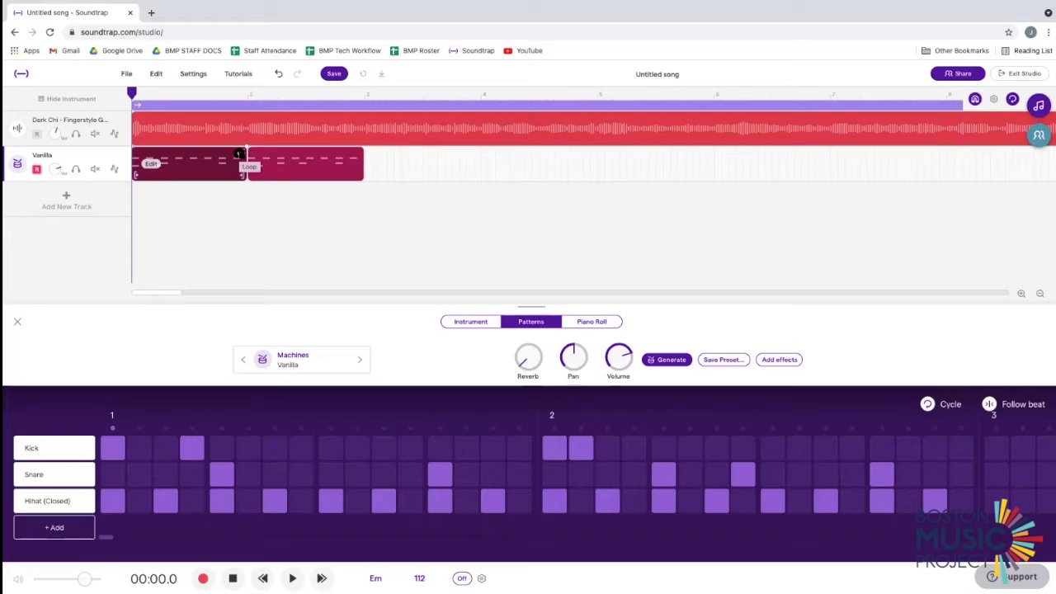
pyautogui.moveTo(238, 153); pyautogui.dragTo(625, 155)
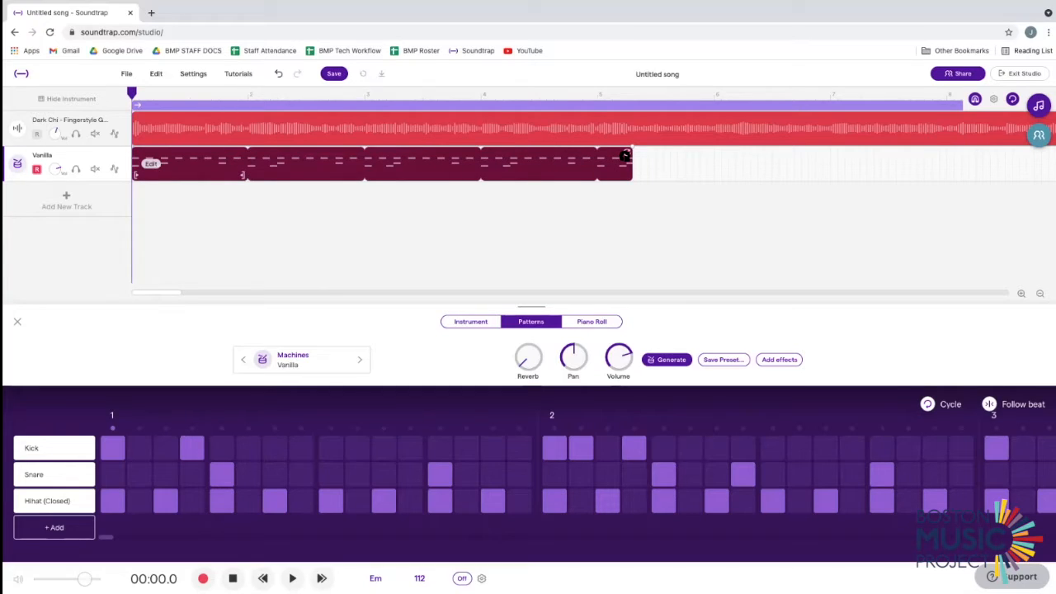
pyautogui.moveTo(626, 155); pyautogui.dragTo(307, 156)
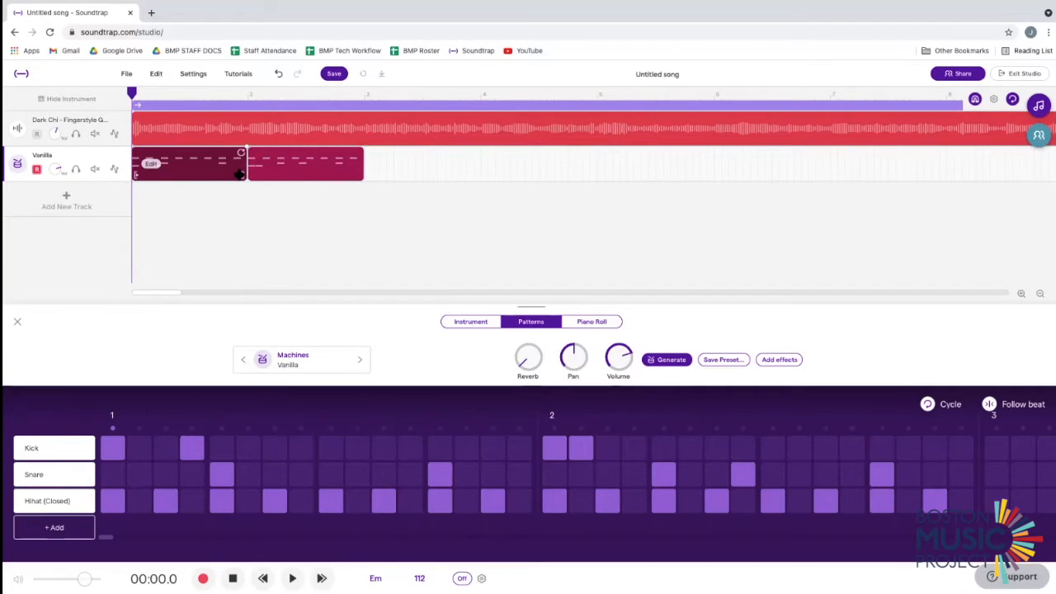
# Extend the first drum region to two bars and place bar 2 kicks on steps 1 and 2 and snares on steps 5, 8 and 13.
pyautogui.moveTo(245, 176); pyautogui.dragTo(360, 178)
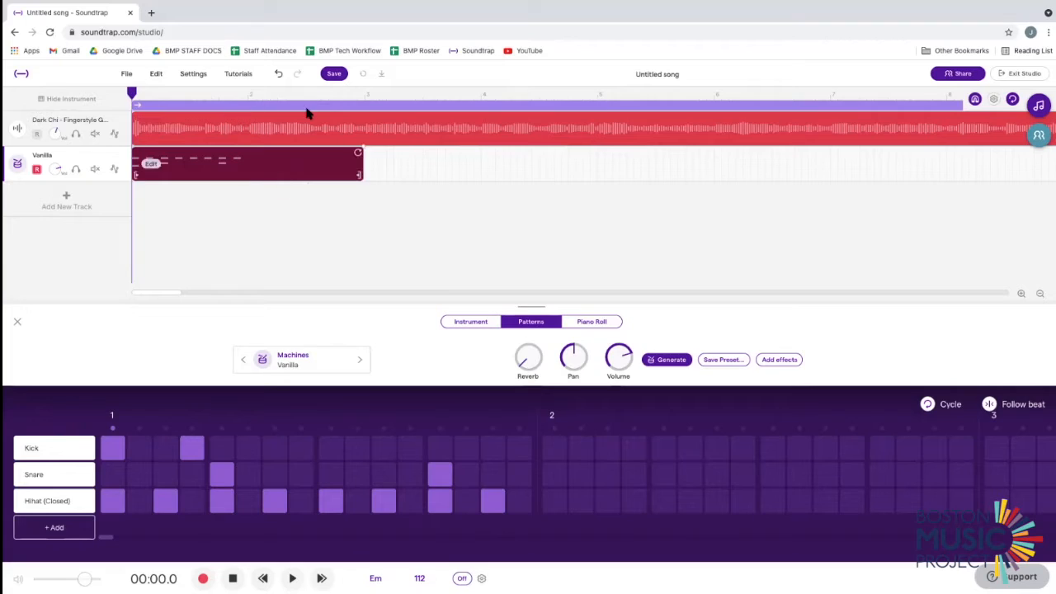
pyautogui.click(555, 447)
pyautogui.click(580, 447)
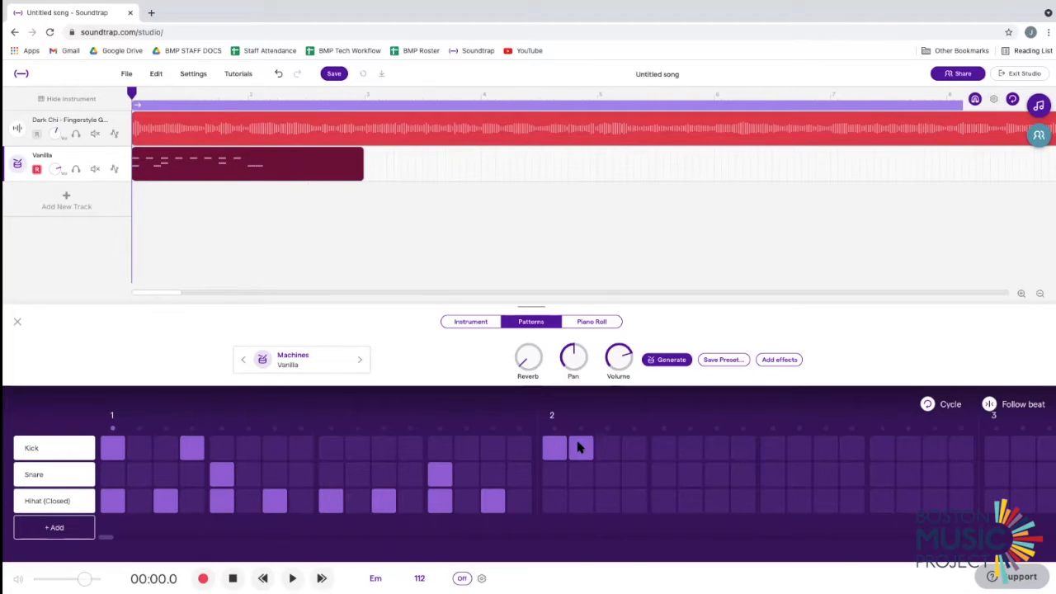
pyautogui.click(663, 474)
pyautogui.click(743, 474)
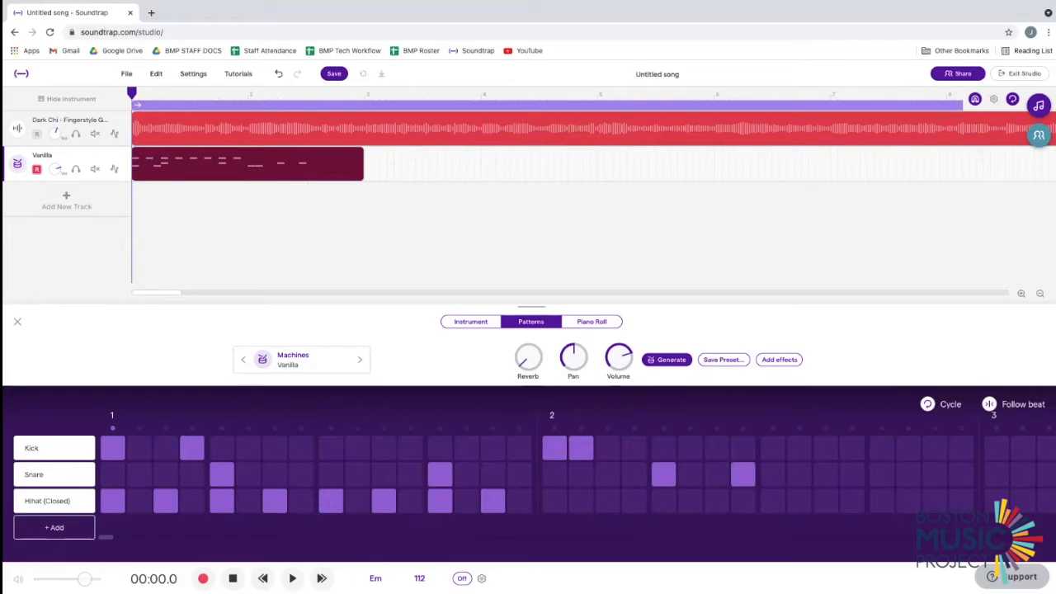
pyautogui.click(881, 480)
# Place closed hi-hats on every odd-numbered step in bar 2 of the extended drum region.
pyautogui.click(555, 501)
pyautogui.click(608, 501)
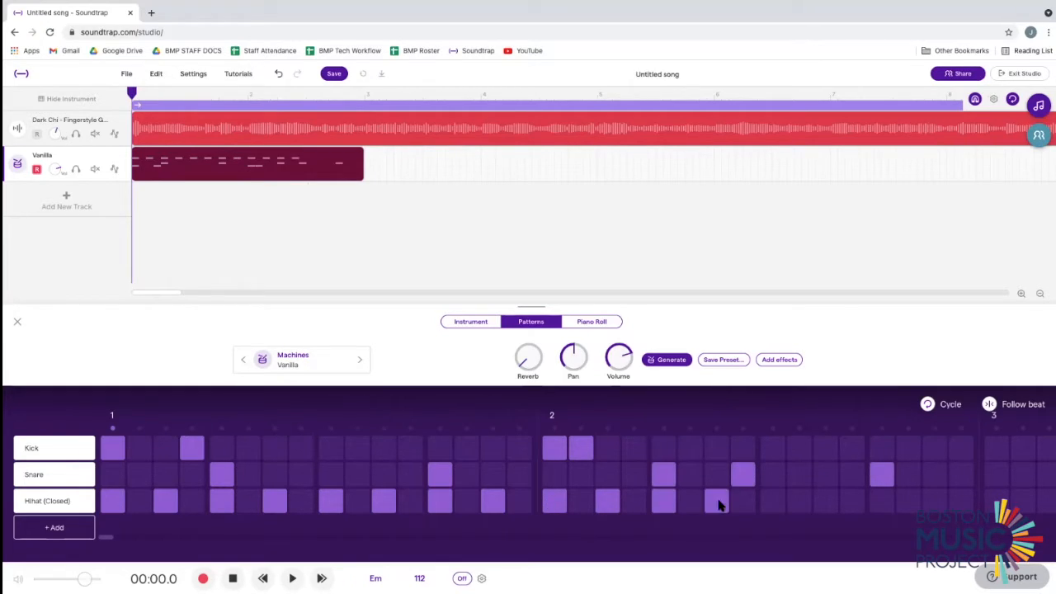
pyautogui.click(772, 501)
pyautogui.click(825, 501)
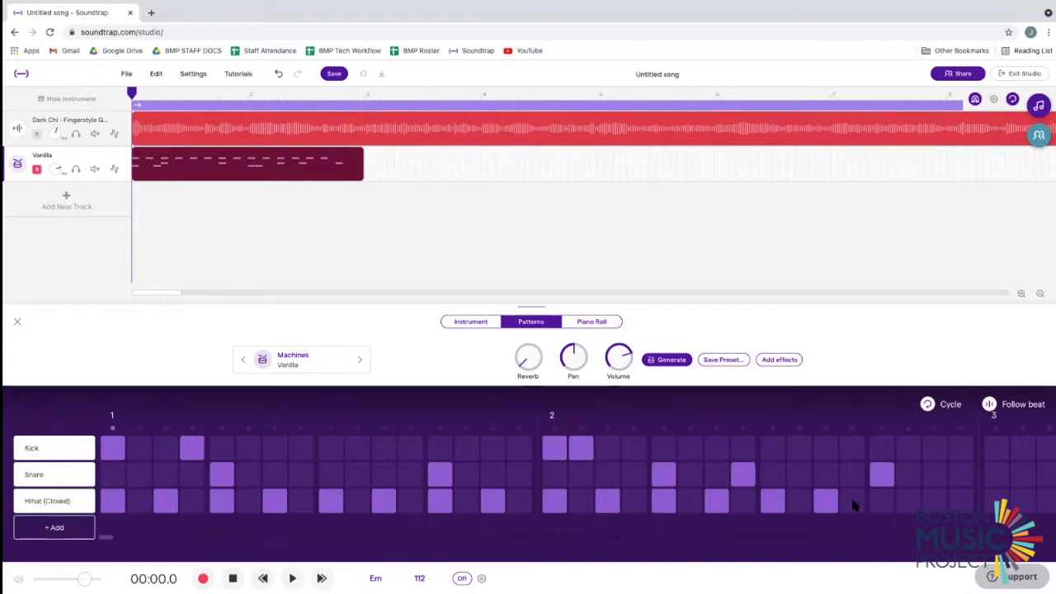
pyautogui.click(881, 501)
pyautogui.click(934, 501)
pyautogui.click(665, 476)
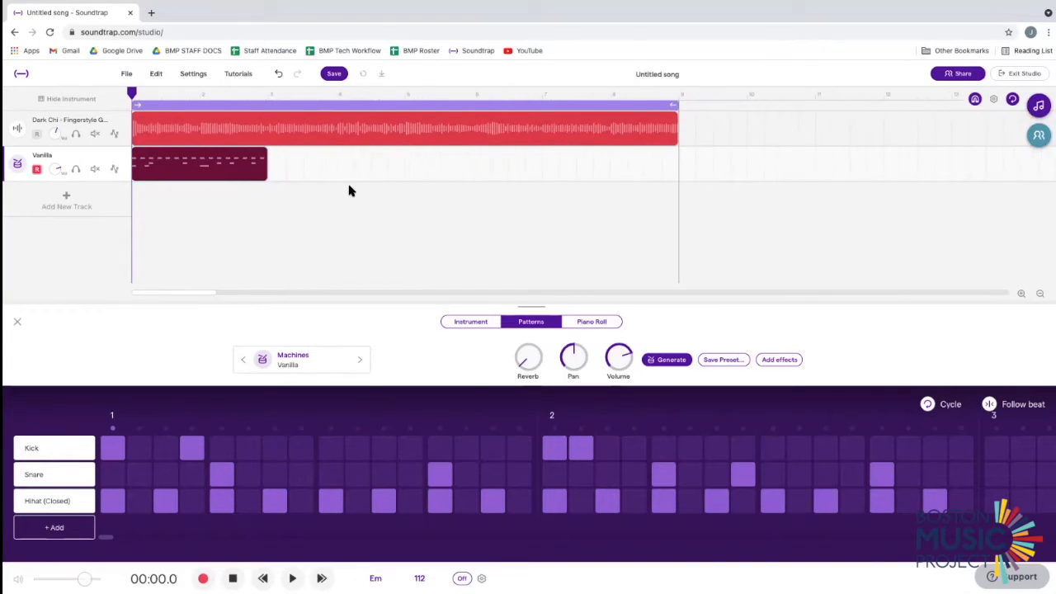
# Loop the two-bar drum region to the end of the guitar loop at bar 9 and play the song from the start.
pyautogui.moveTo(263, 155); pyautogui.dragTo(678, 171)
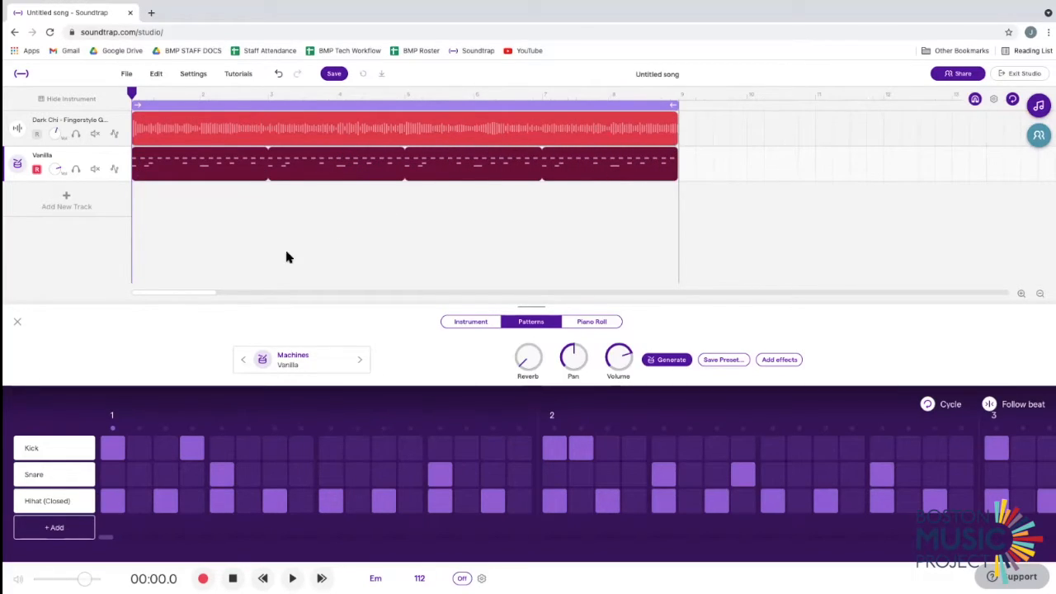
pyautogui.click(292, 579)
pyautogui.click(233, 579)
pyautogui.press('space')
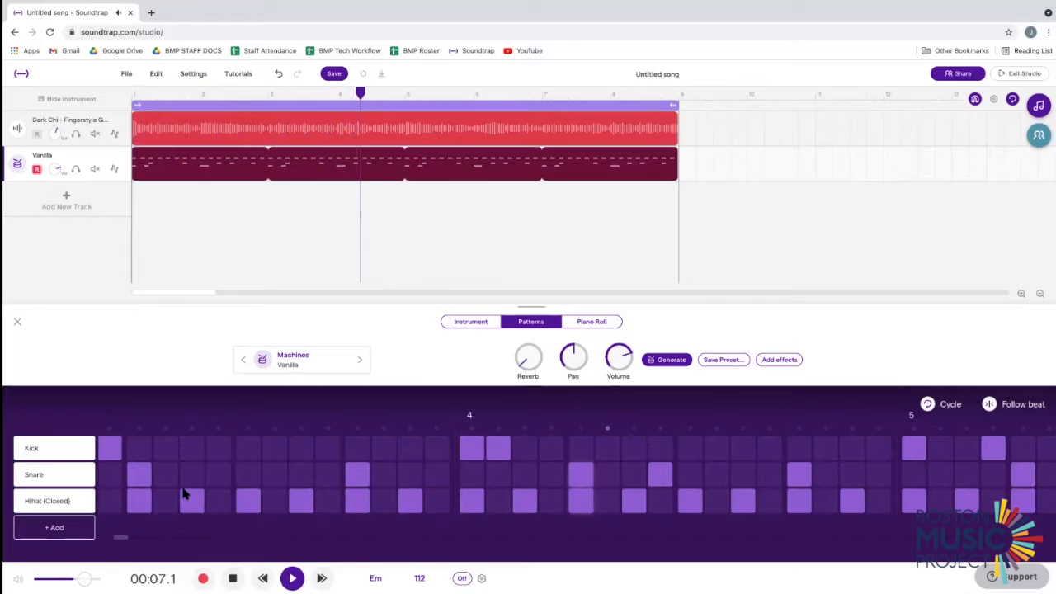
pyautogui.press('space')
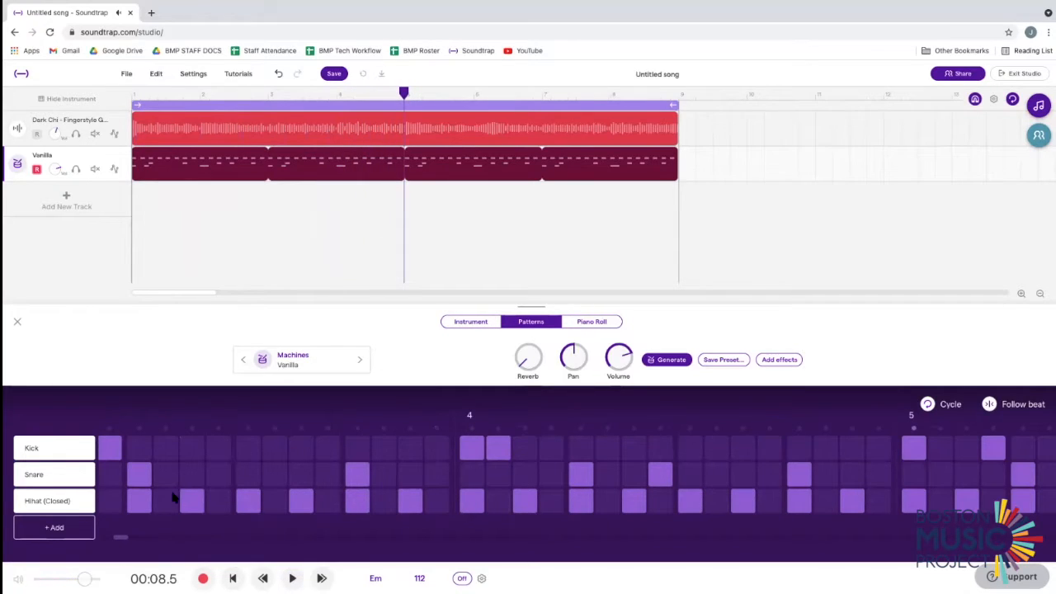
pyautogui.click(236, 579)
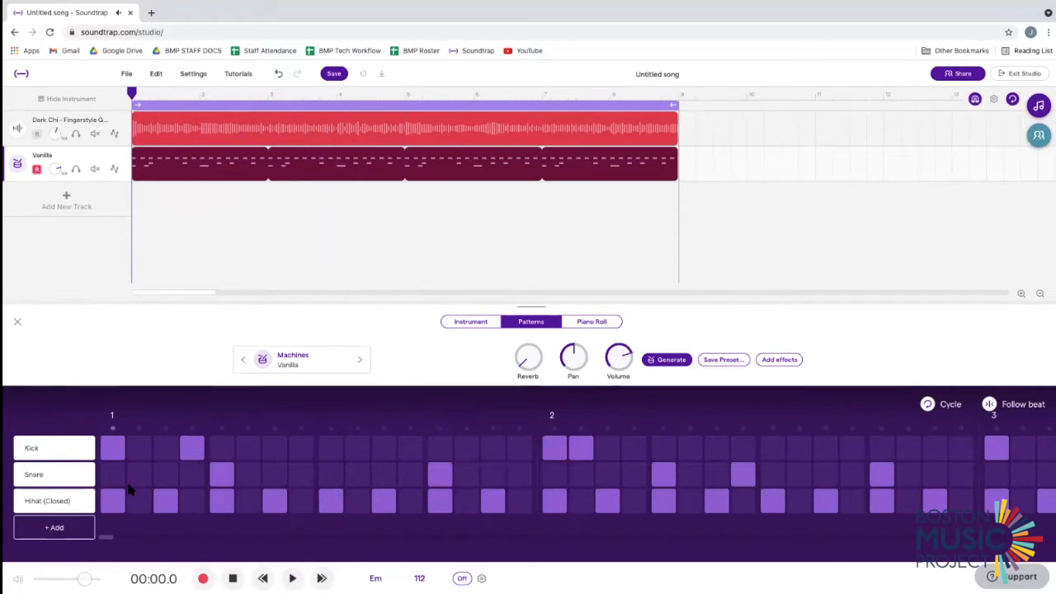
# Try bar 1 without the closed hi-hats on steps 1, 3 and 5 and the kick on step 4, and play it back.
pyautogui.click(111, 501)
pyautogui.click(161, 501)
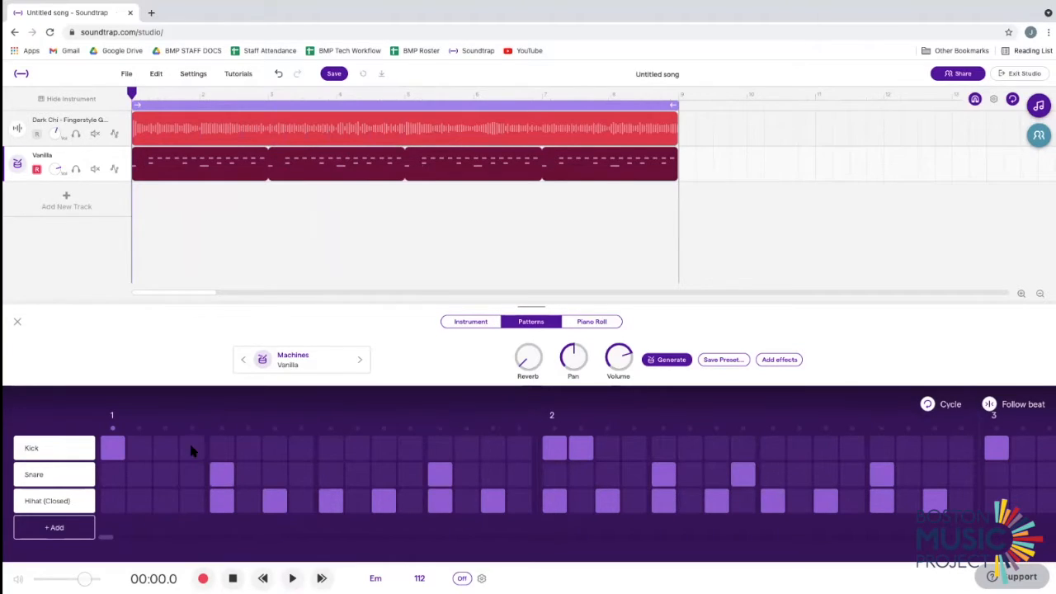
pyautogui.click(220, 489)
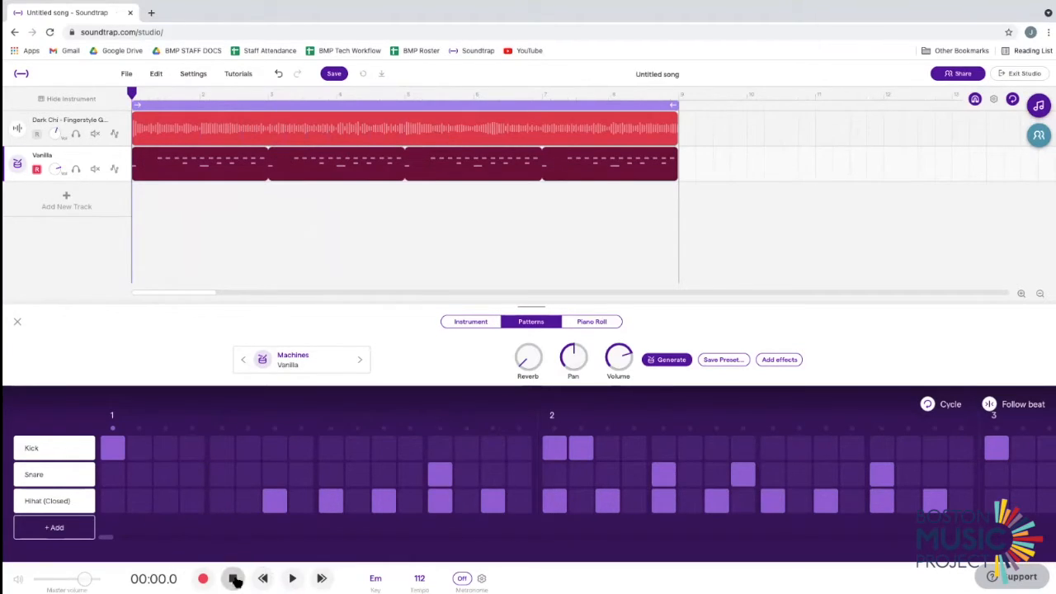
pyautogui.press('space')
pyautogui.click(221, 475)
pyautogui.click(233, 578)
pyautogui.press('space')
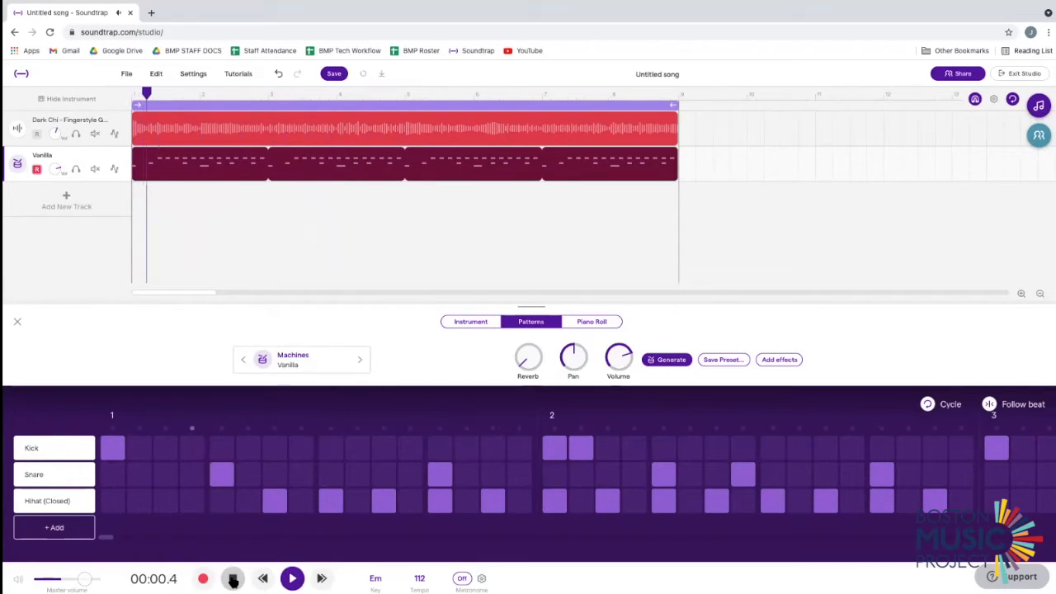
# Restore the closed hi-hats on steps 1, 3 and 5 and the kick on step 4 in bar 1.
pyautogui.click(228, 506)
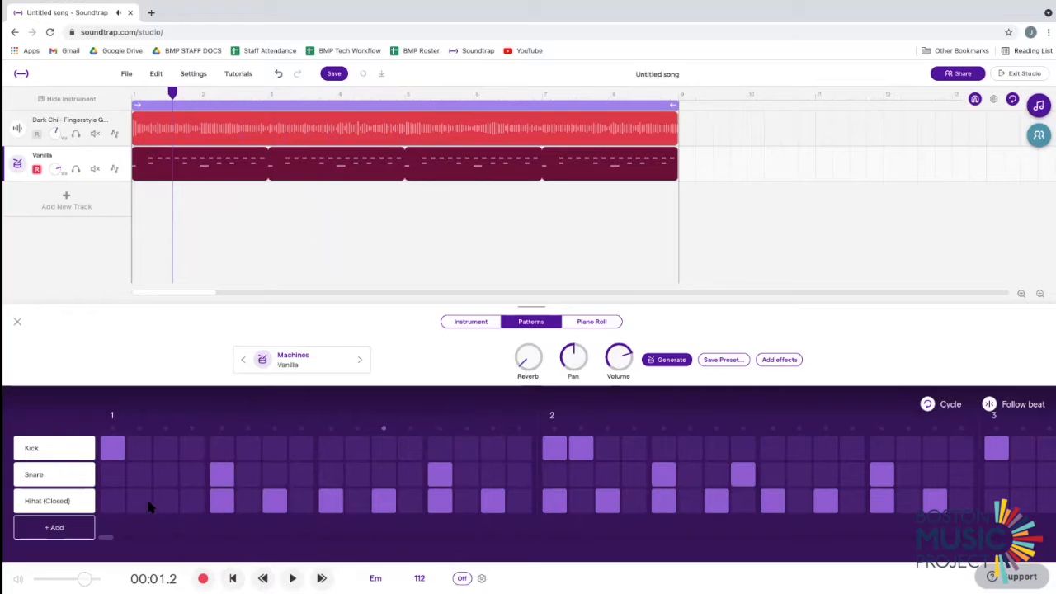
pyautogui.click(159, 505)
pyautogui.click(118, 505)
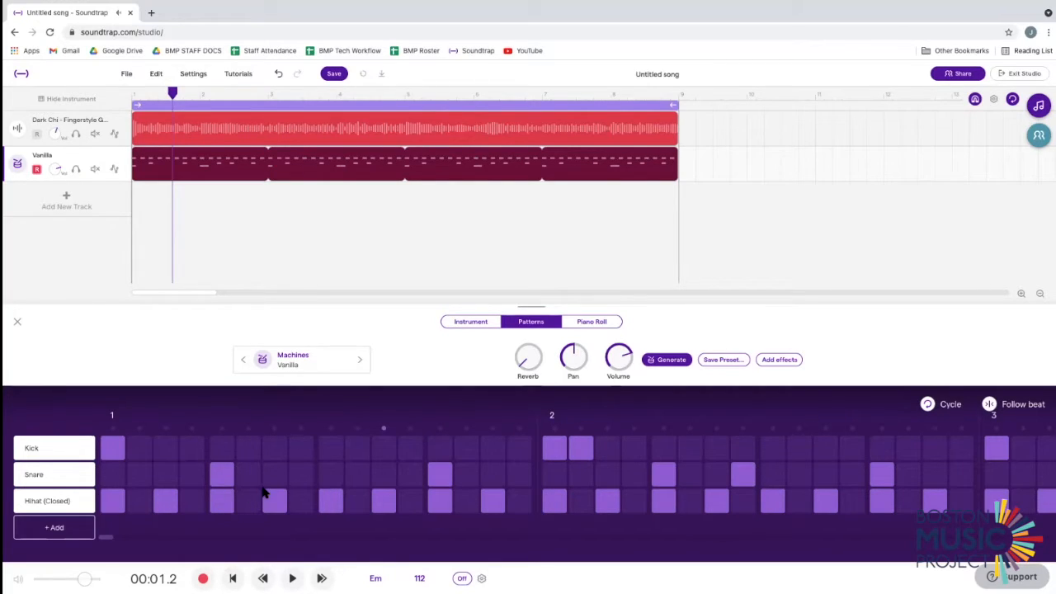
pyautogui.click(191, 449)
# Add a Hihat (Open) row to the drum pattern.
pyautogui.click(49, 476)
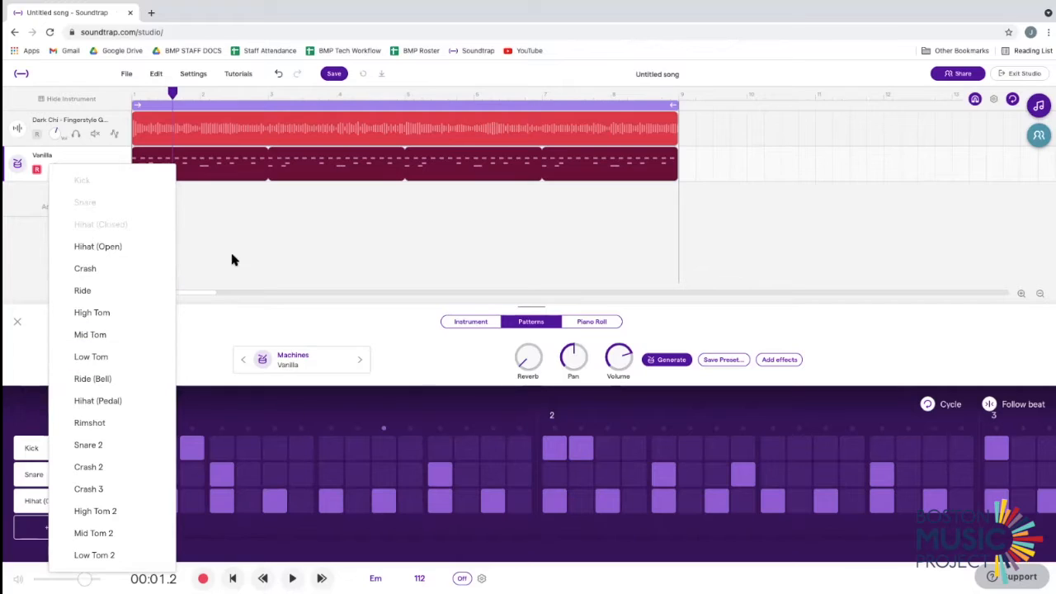
pyautogui.click(205, 313)
pyautogui.click(54, 532)
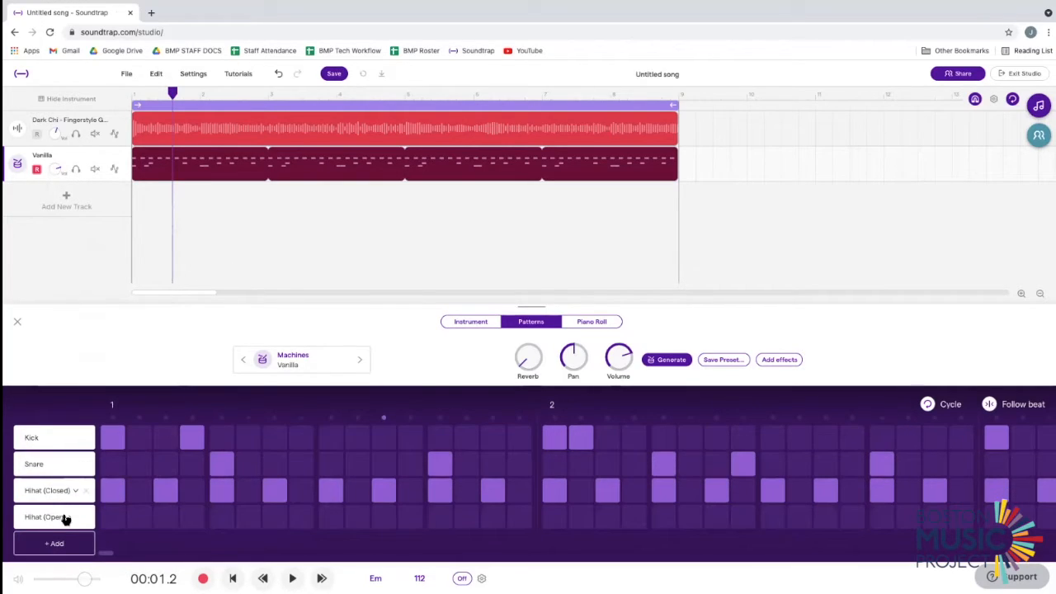
# Change the open hi-hat row to Snare 2 and move bar 2's snare hits on steps 5 and 8 to it.
pyautogui.click(69, 518)
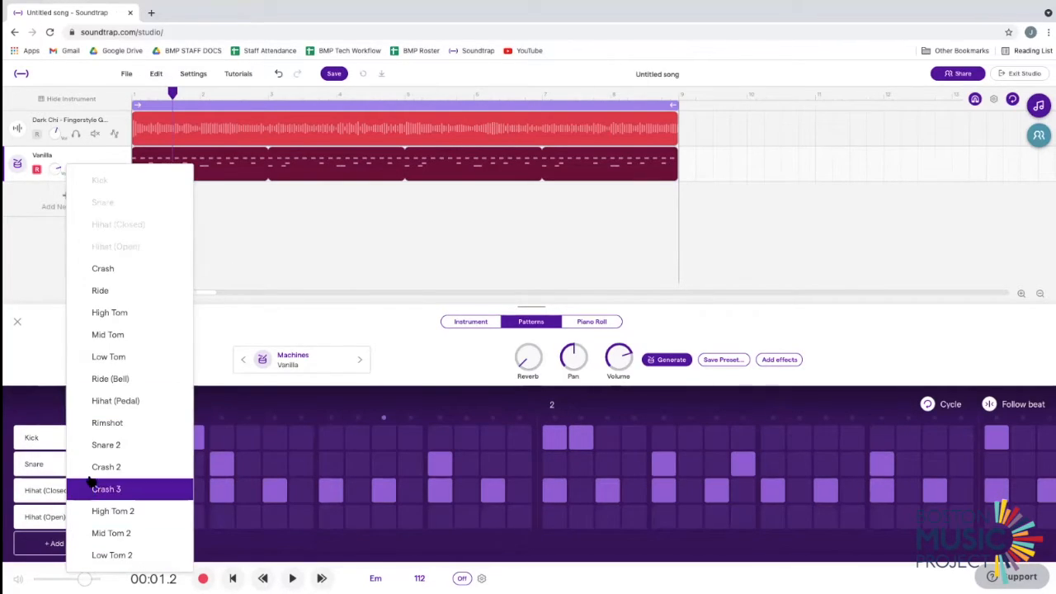
pyautogui.click(95, 444)
pyautogui.click(664, 518)
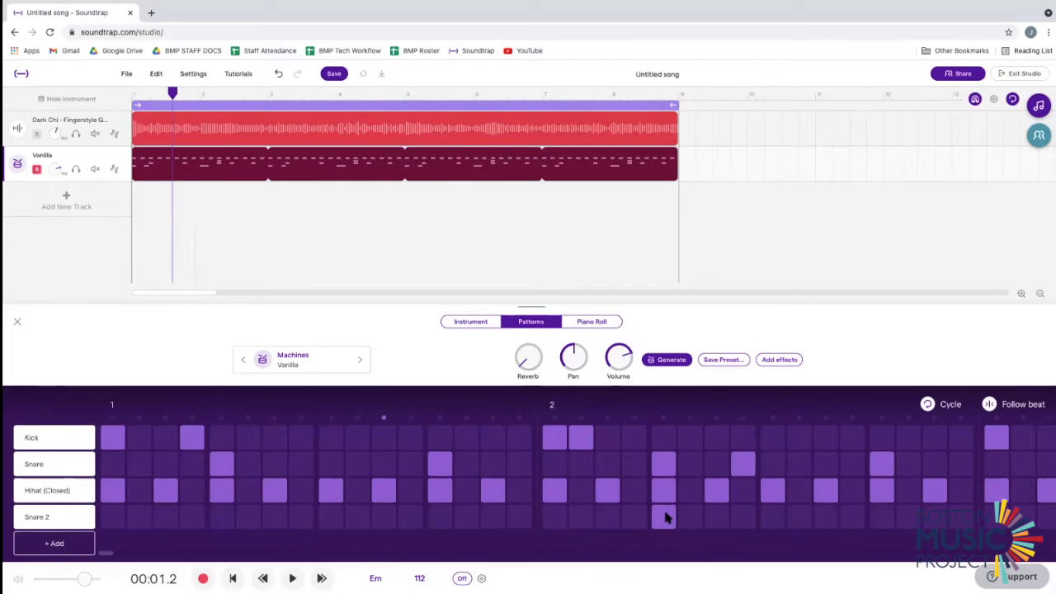
pyautogui.click(742, 518)
pyautogui.click(665, 465)
pyautogui.click(745, 465)
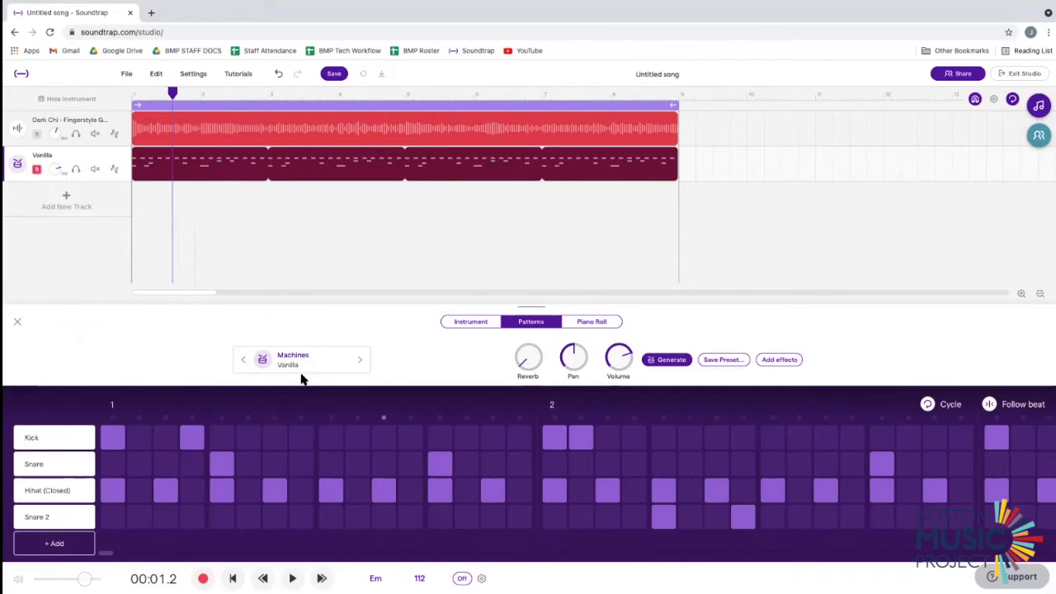
# Play the song from the start to hear the drum pattern with the Snare 2 hits.
pyautogui.click(233, 579)
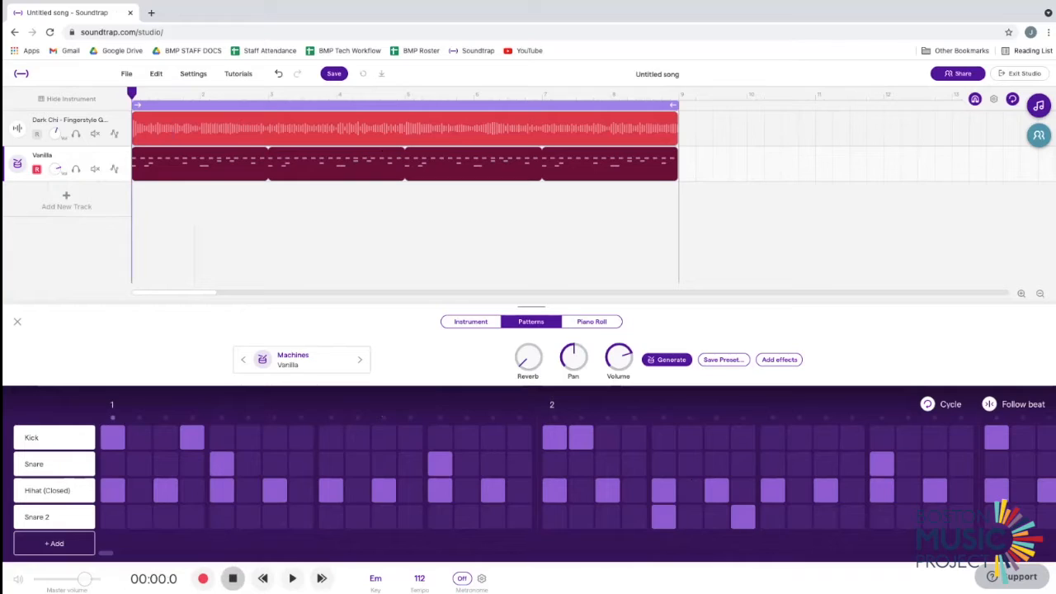
pyautogui.click(292, 579)
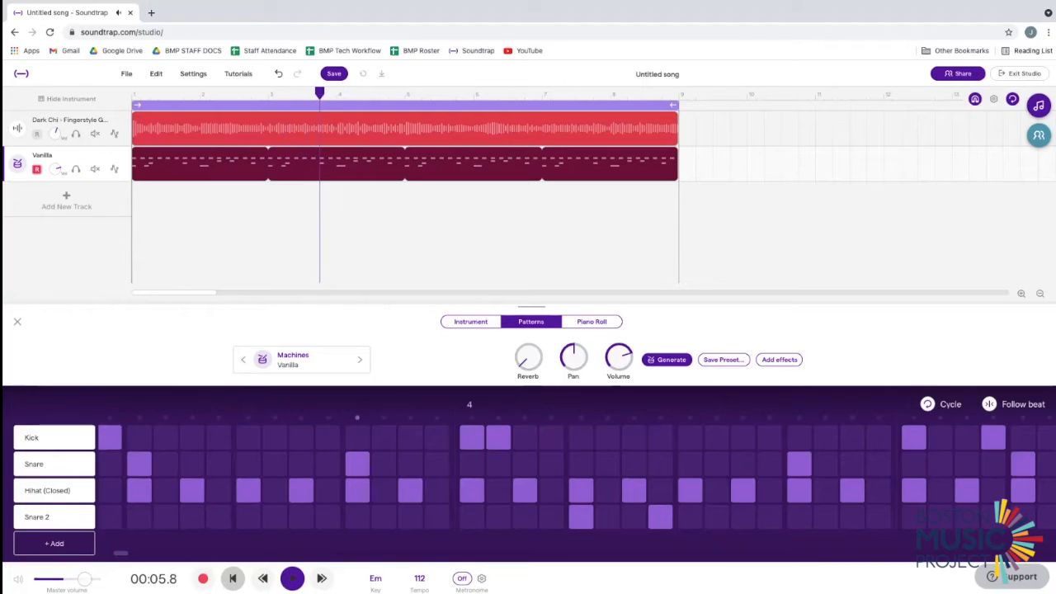
pyautogui.click(292, 579)
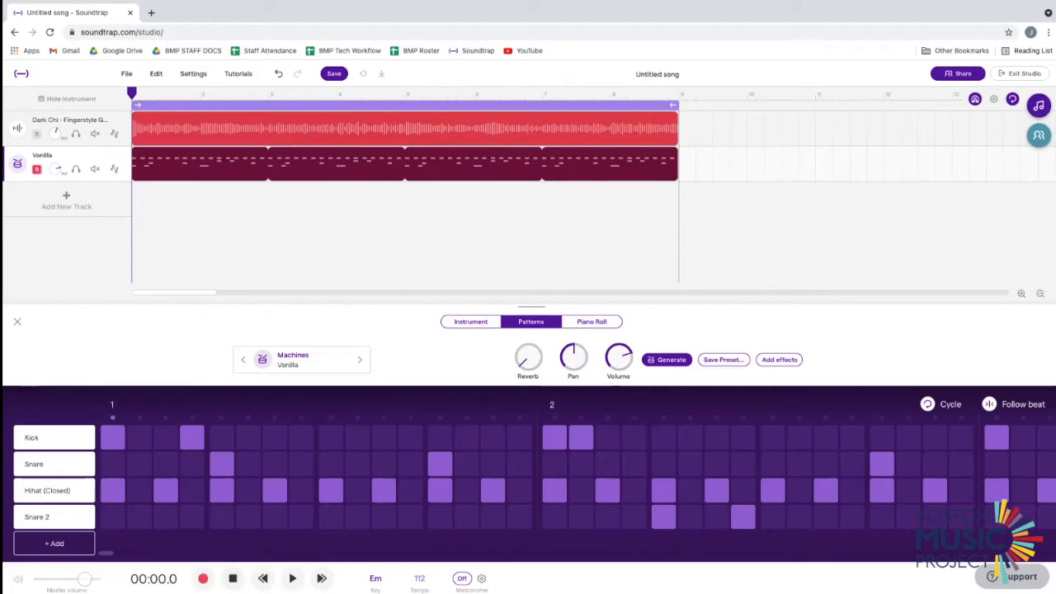
# Try the song at a tempo of 104 BPM with the audio adjusted to match, and play it back.
pyautogui.click(419, 578)
pyautogui.click(391, 519)
pyautogui.click(391, 519)
pyautogui.click(392, 520)
pyautogui.click(393, 520)
pyautogui.click(393, 520)
pyautogui.click(419, 549)
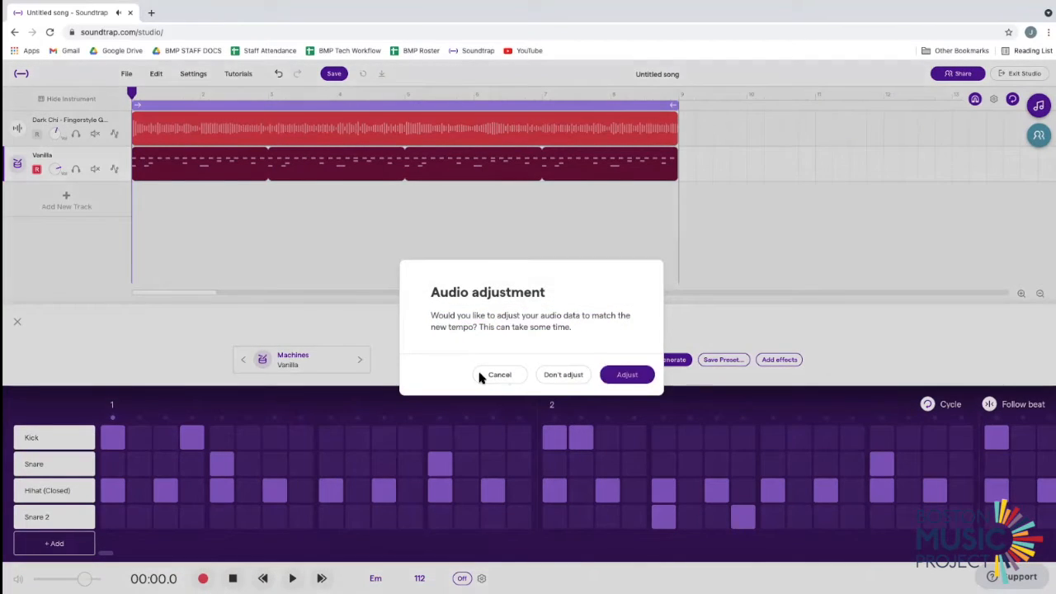
pyautogui.click(481, 374)
pyautogui.press('space')
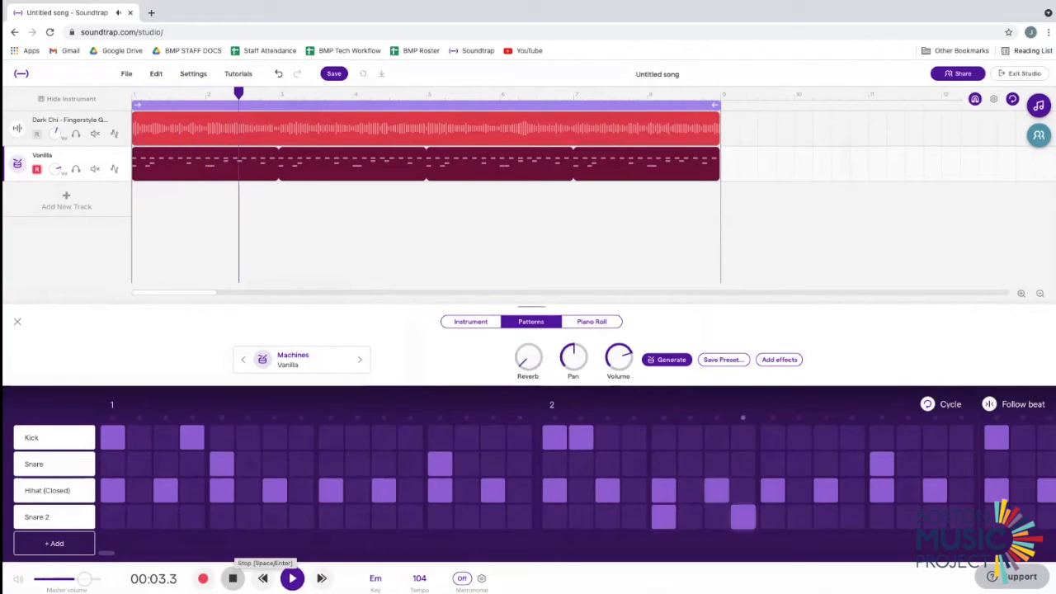
pyautogui.click(233, 579)
# Set the song tempo to 96 BPM and adjust the audio to match it.
pyautogui.click(422, 578)
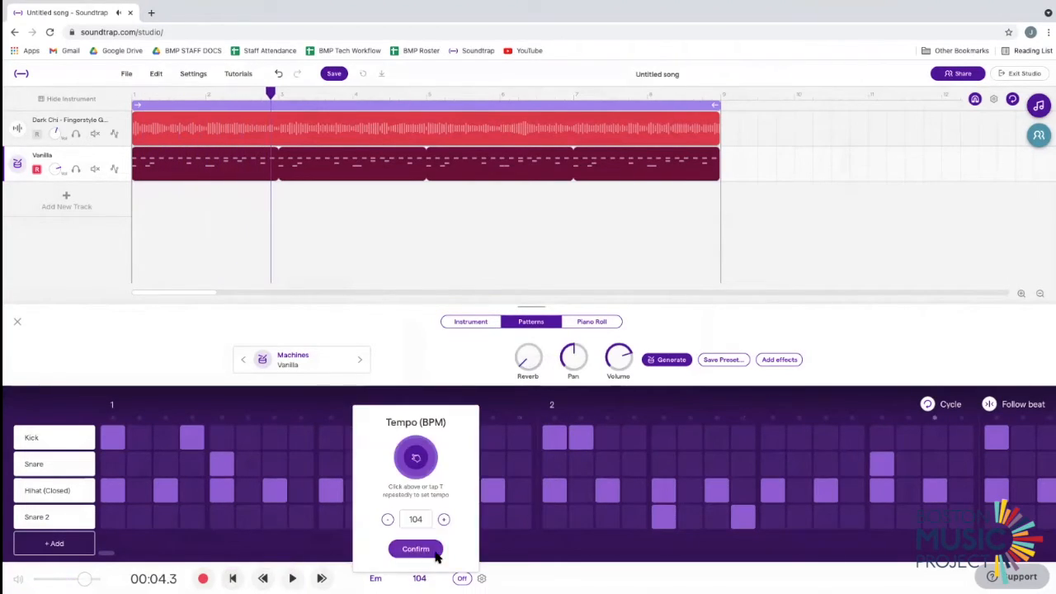
pyautogui.click(387, 520)
pyautogui.click(387, 519)
pyautogui.click(387, 519)
pyautogui.click(387, 520)
pyautogui.click(387, 519)
pyautogui.click(387, 519)
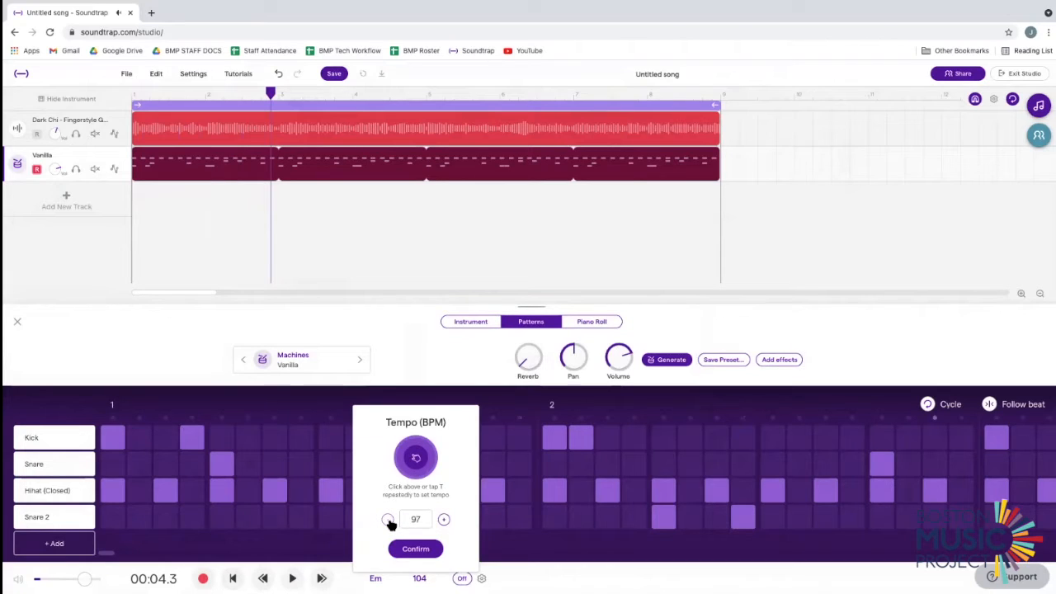
pyautogui.click(415, 547)
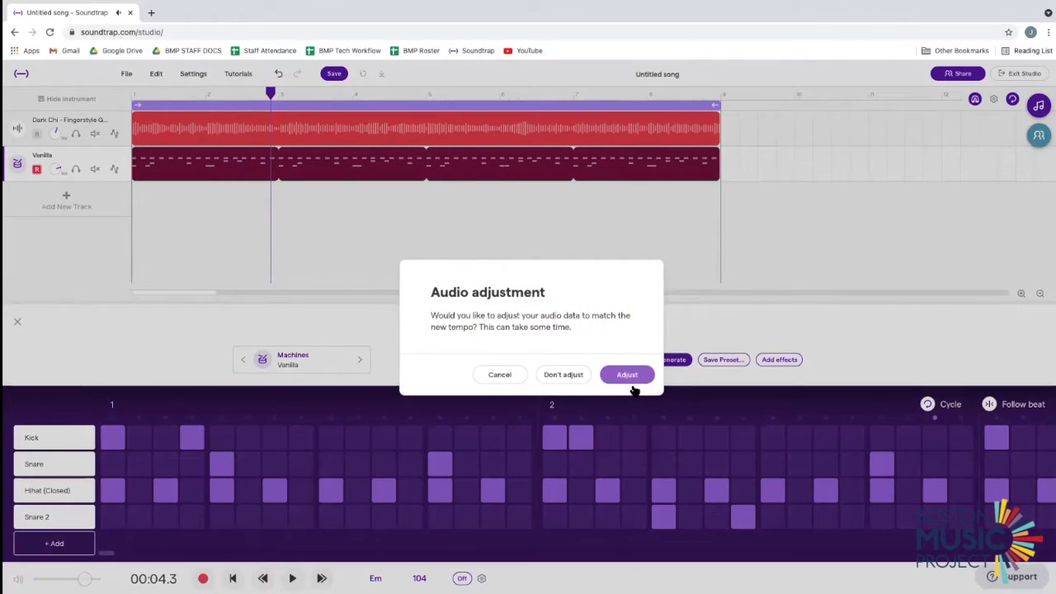
pyautogui.click(628, 376)
# Play the song from the start at the slower tempo, and return the playhead to the beginning.
pyautogui.click(234, 578)
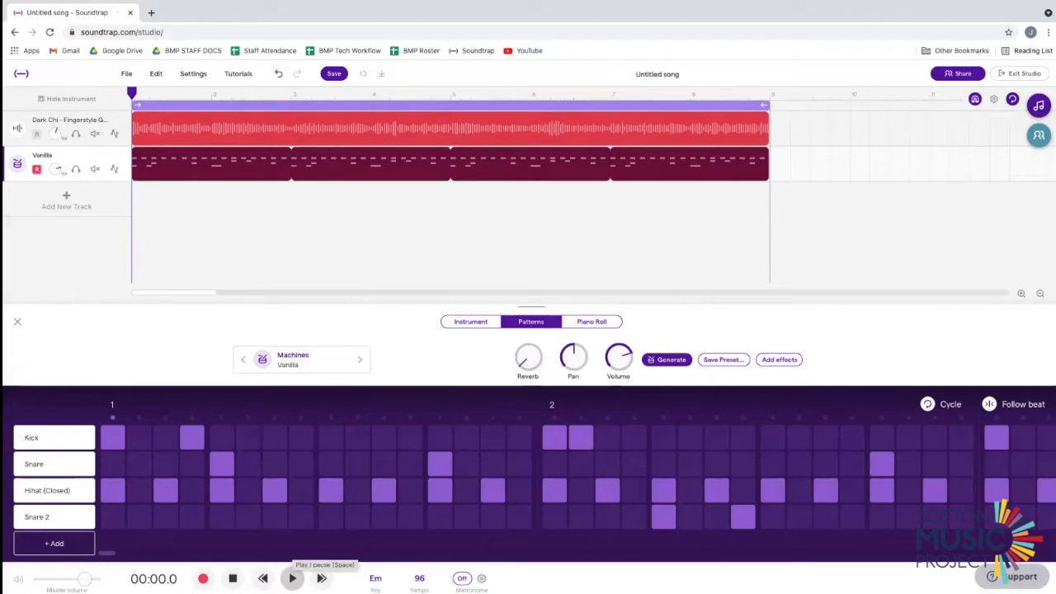
pyautogui.click(292, 578)
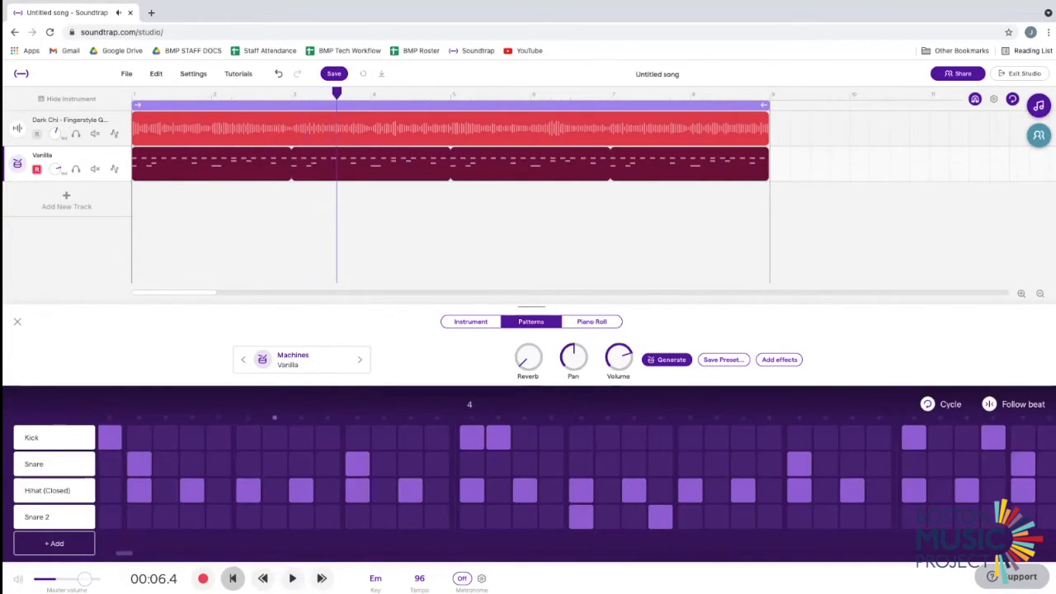
pyautogui.click(233, 578)
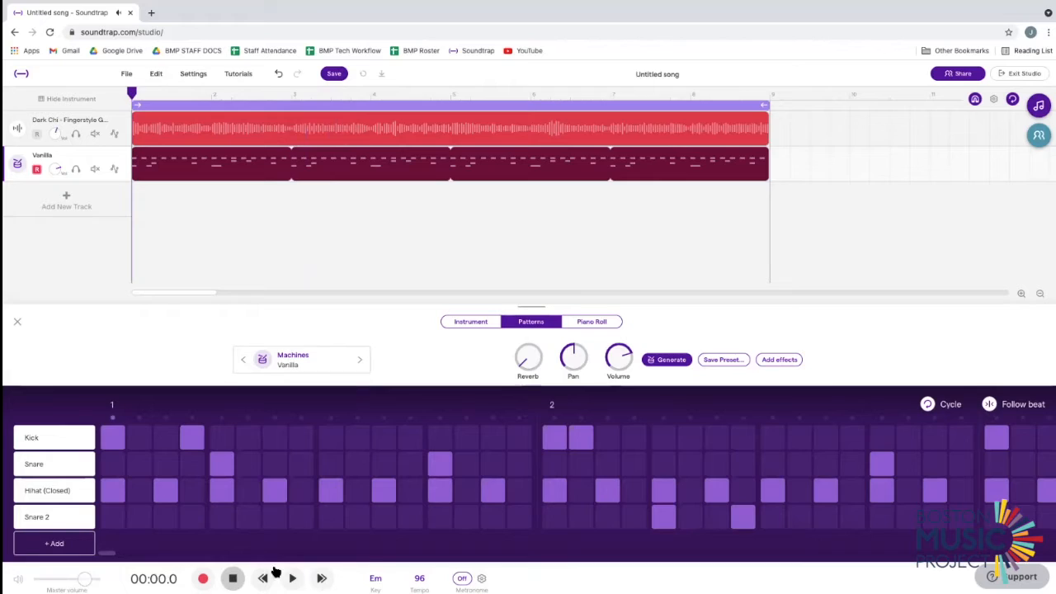
# Add a Piano & keyboards track and try a few notes on its Grand Piano.
pyautogui.click(66, 202)
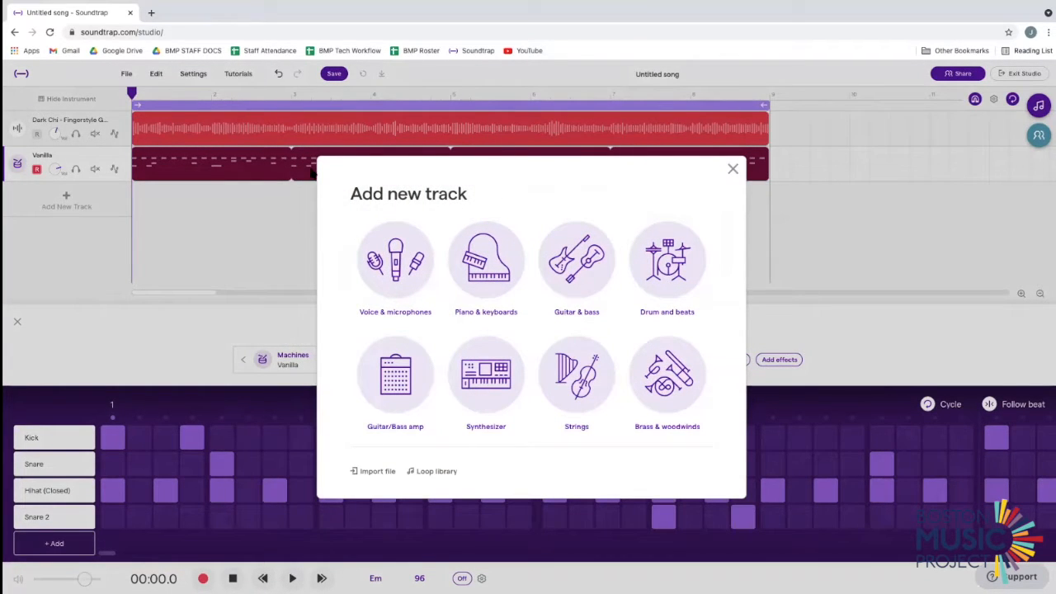
pyautogui.click(486, 260)
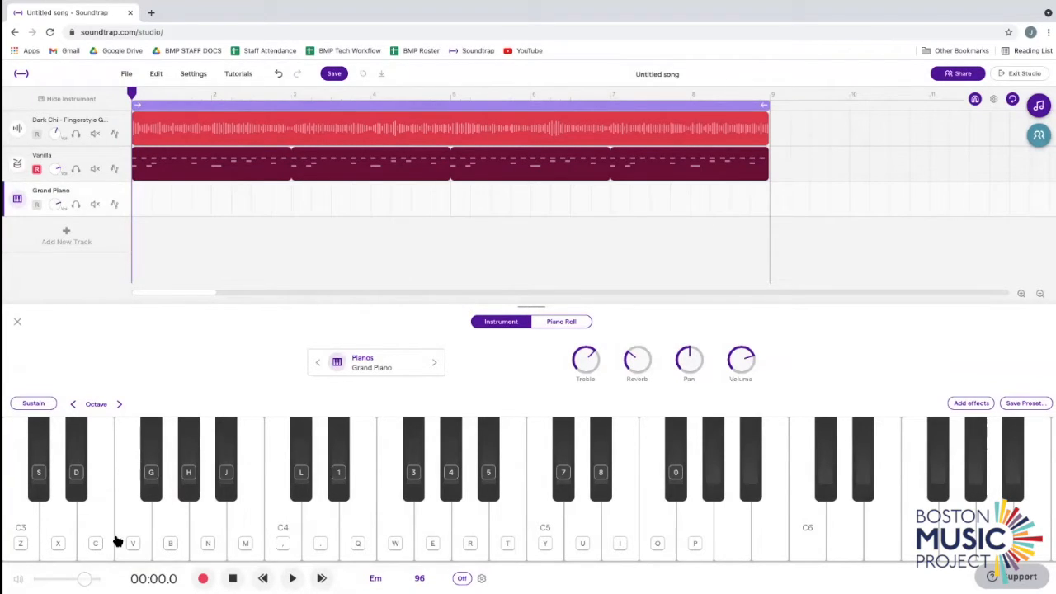
pyautogui.click(27, 548)
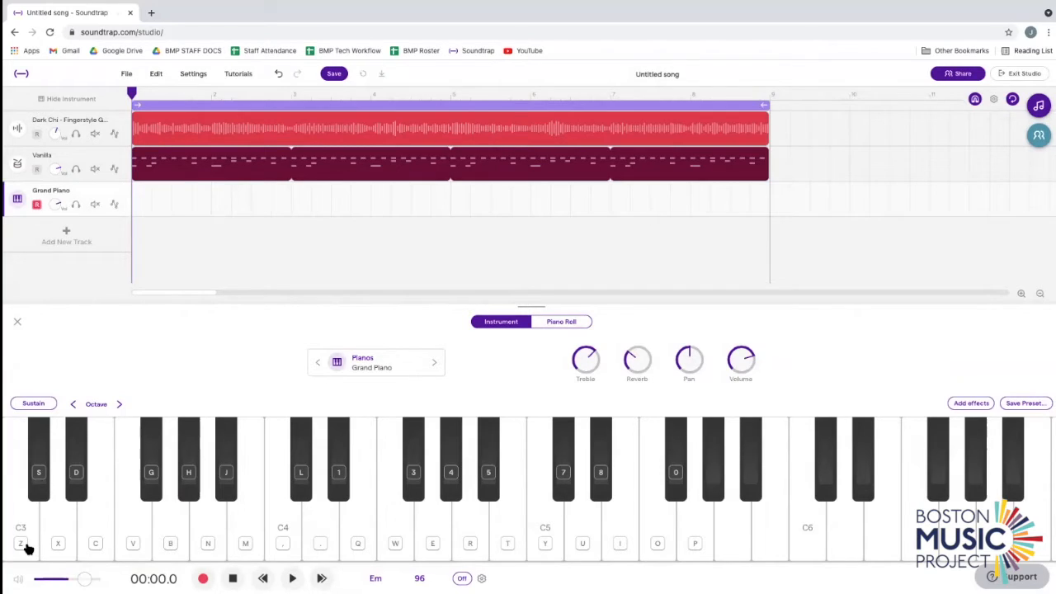
pyautogui.click(202, 526)
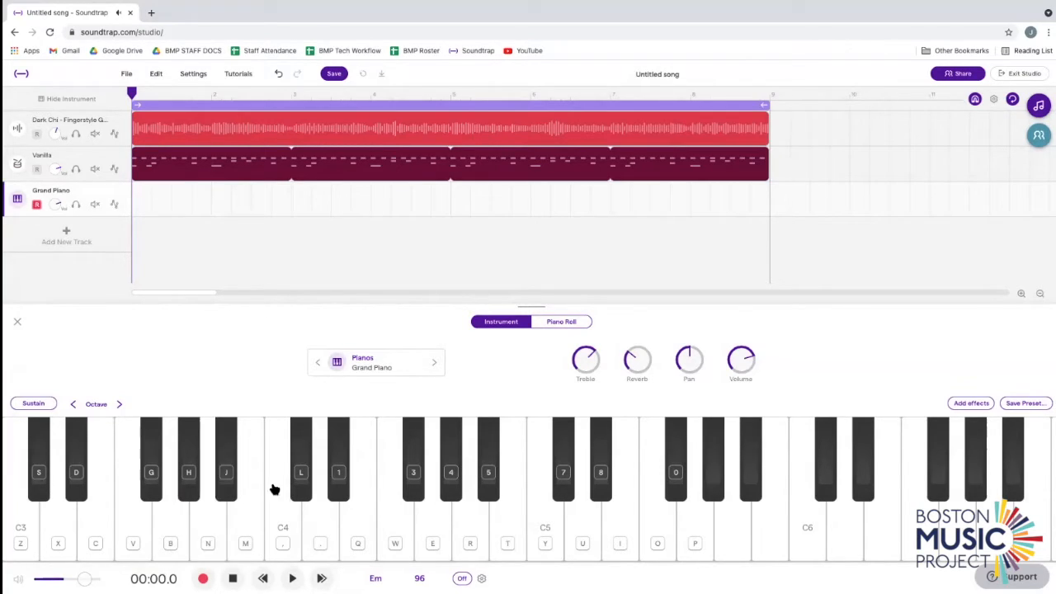
# Change the piano track's instrument preset to Zither from the Other group of Keyboards.
pyautogui.click(379, 365)
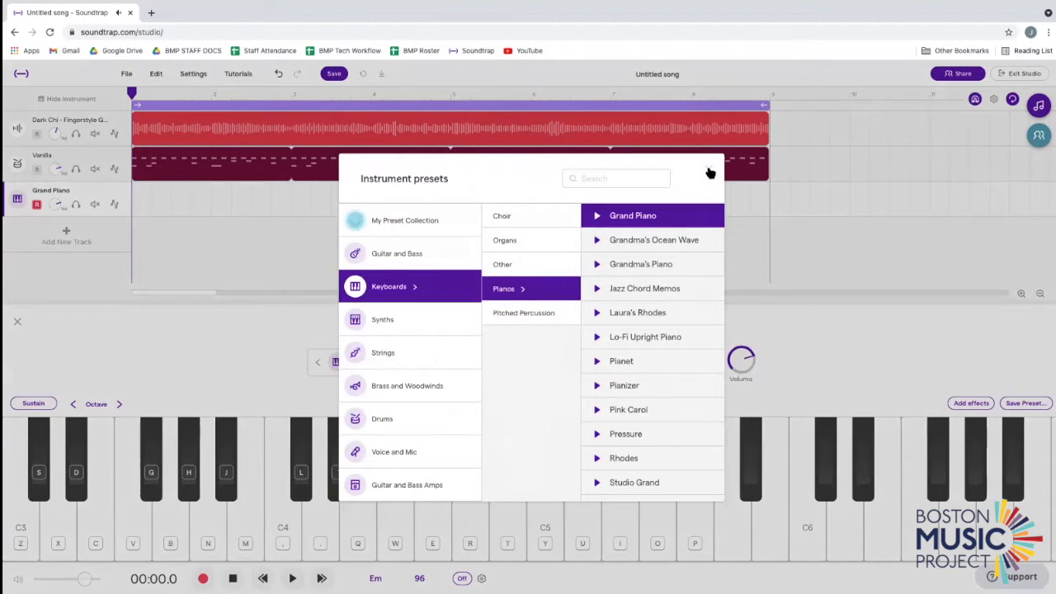
pyautogui.click(709, 173)
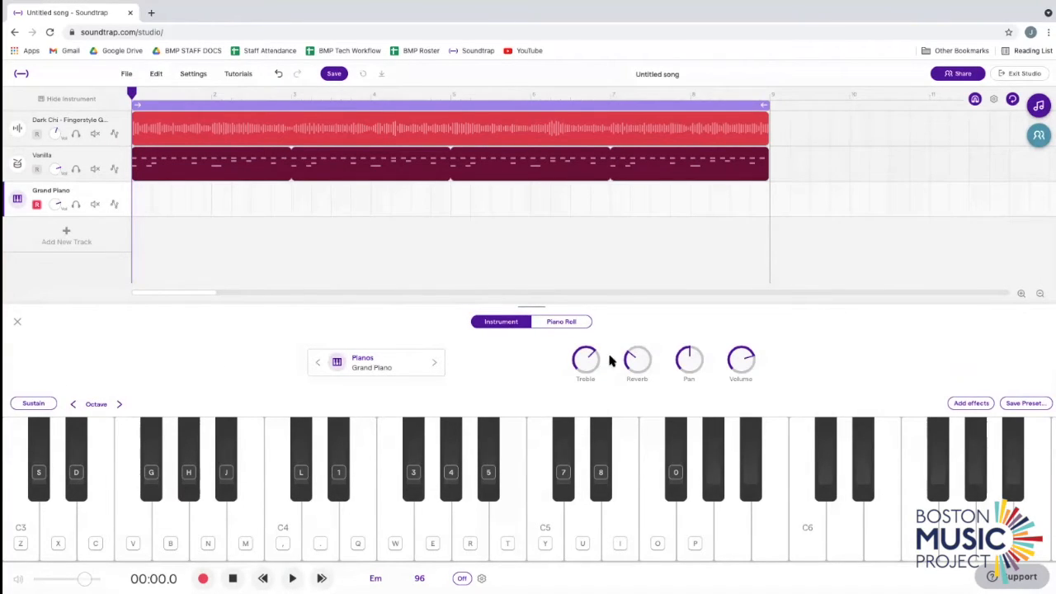
pyautogui.click(375, 364)
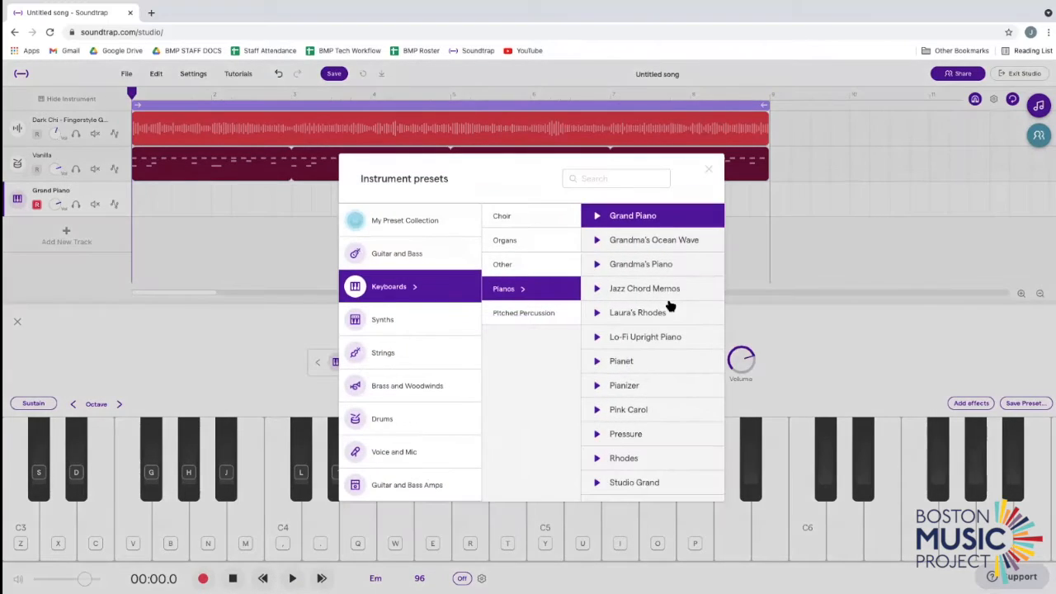
pyautogui.scroll(-7, 670, 306)
pyautogui.scroll(1, 670, 306)
pyautogui.click(554, 267)
pyautogui.scroll(-5, 660, 337)
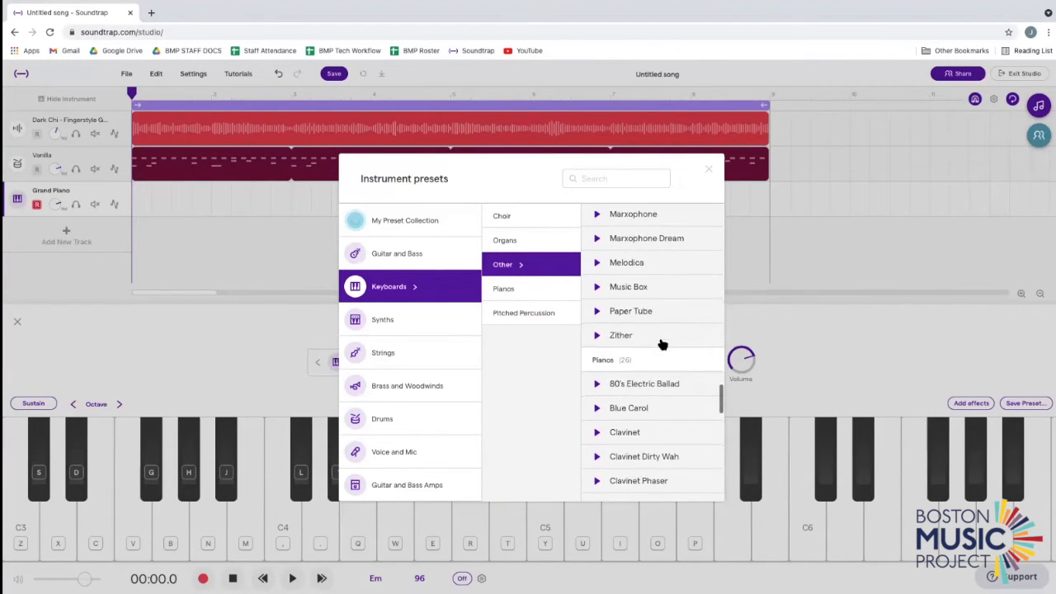
pyautogui.click(664, 342)
pyautogui.click(708, 168)
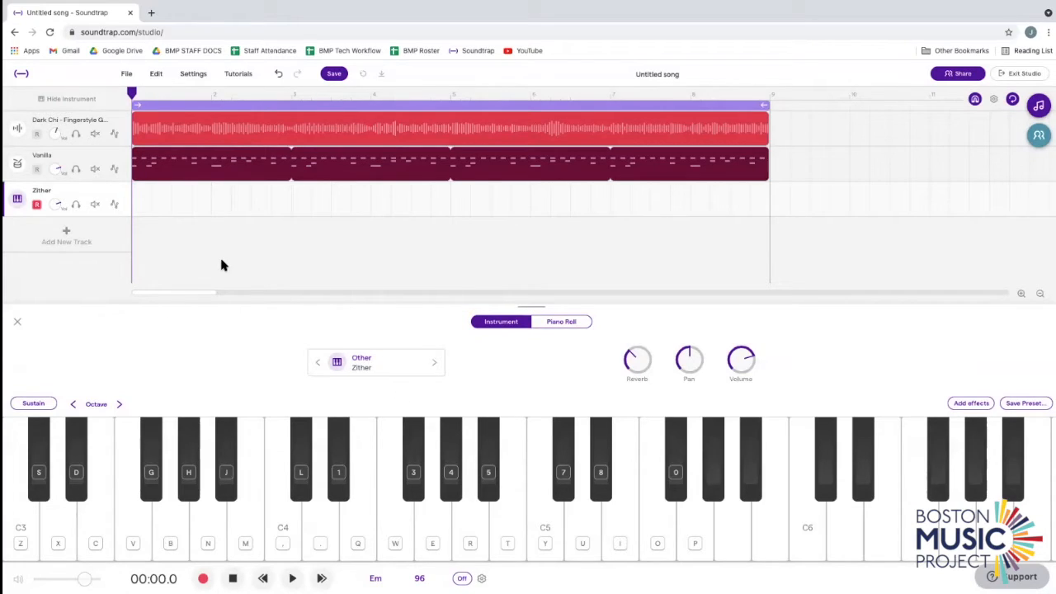
# Confirm KOMPLETE KONTROL A49 as the external MIDI keyboard and try a note on the Zither.
pyautogui.click(194, 74)
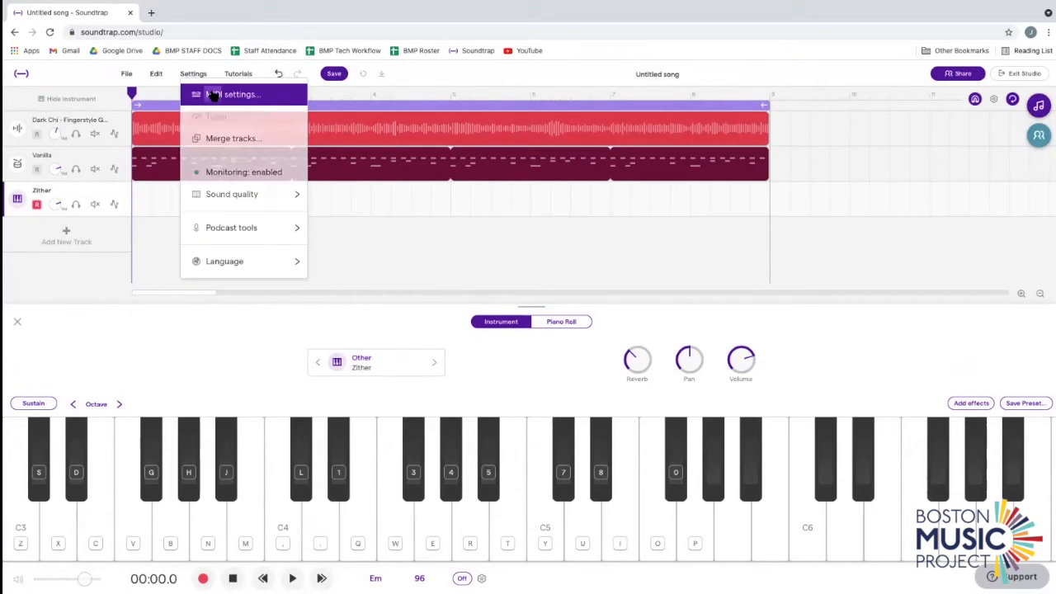
pyautogui.click(213, 94)
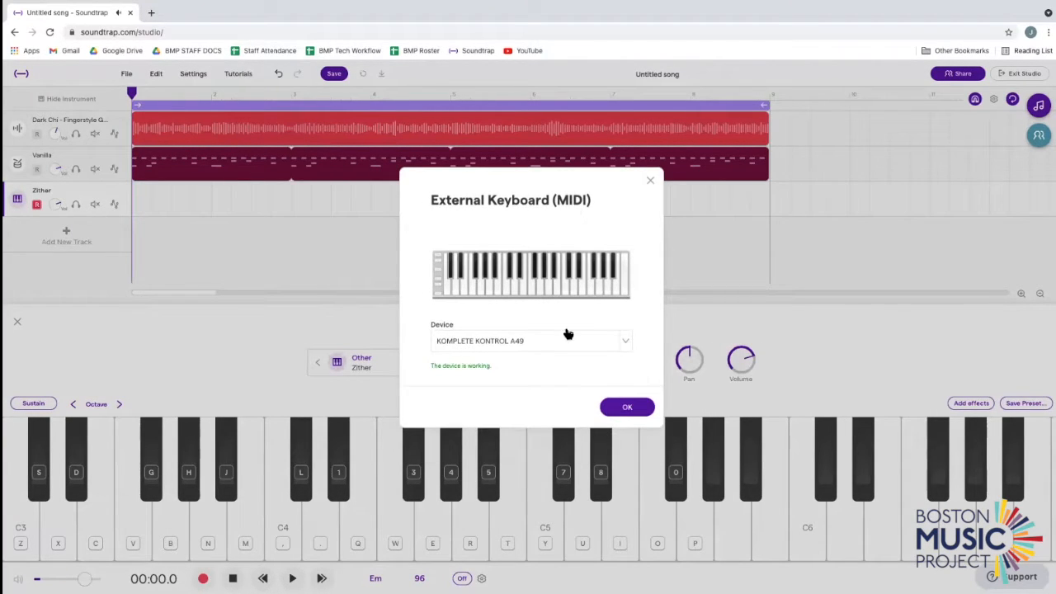
pyautogui.click(627, 408)
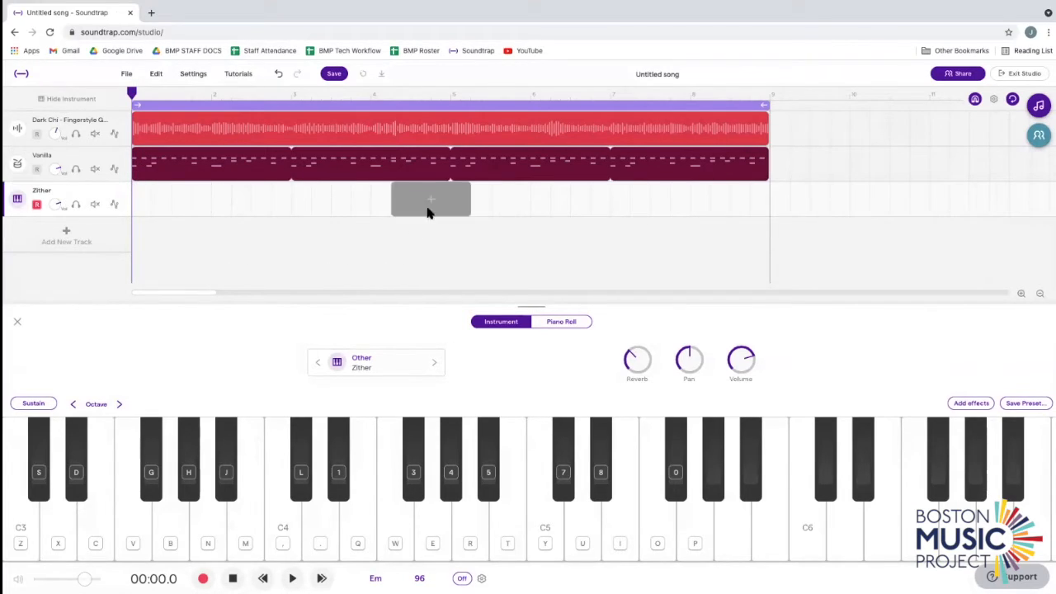
pyautogui.click(389, 533)
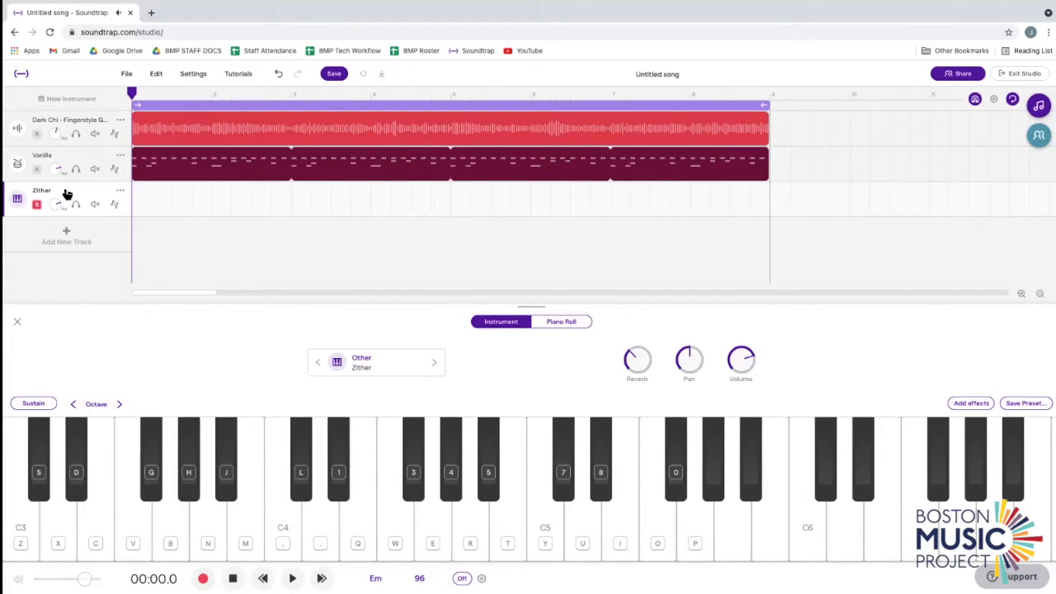
# Show the Zither track's piano roll with the track armed for recording, and turn on the metronome.
pyautogui.click(65, 161)
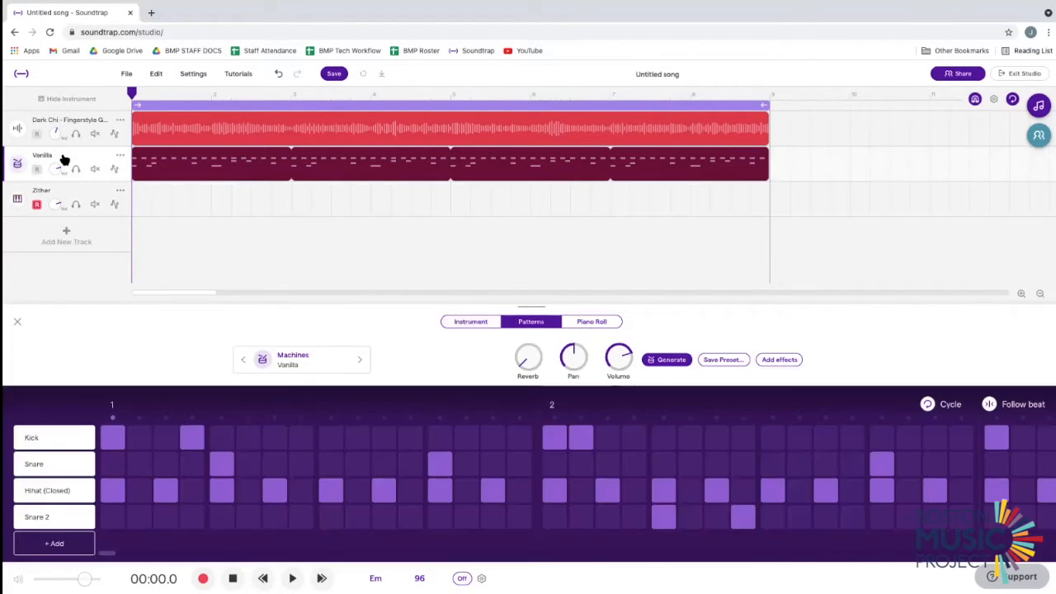
pyautogui.click(65, 194)
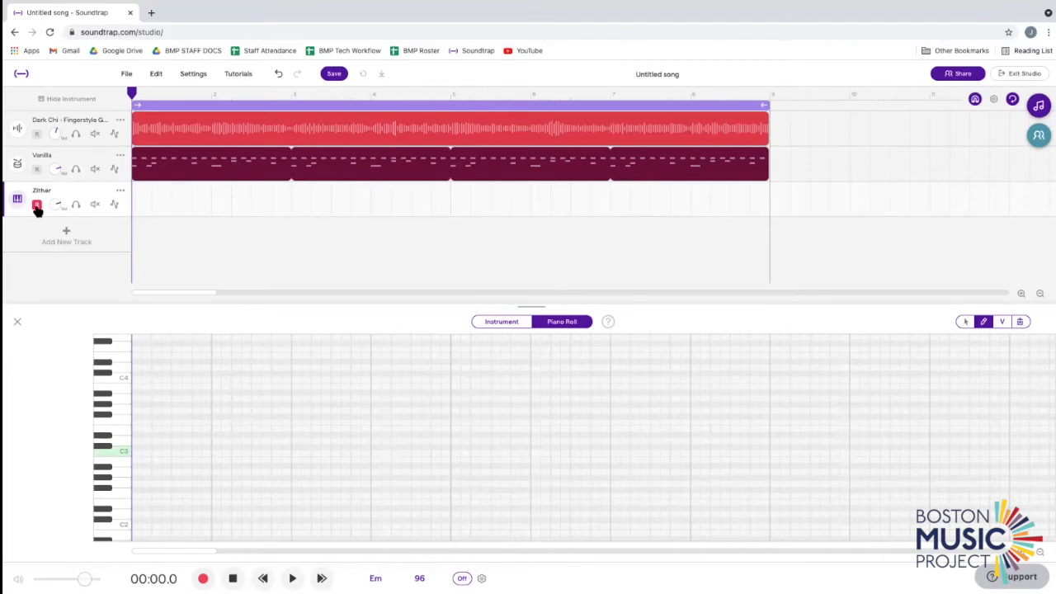
pyautogui.click(37, 206)
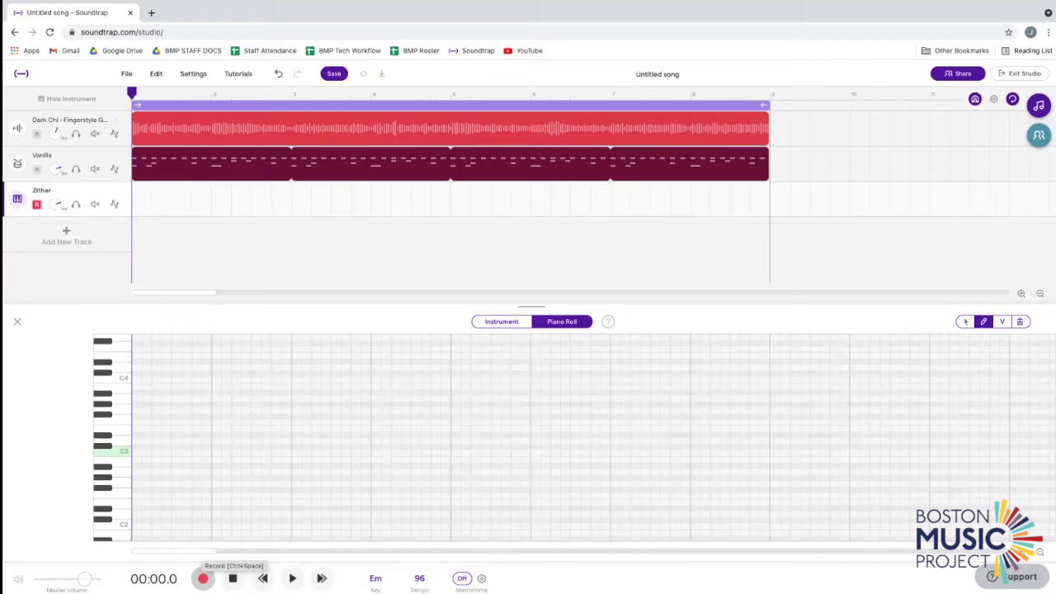
pyautogui.click(462, 579)
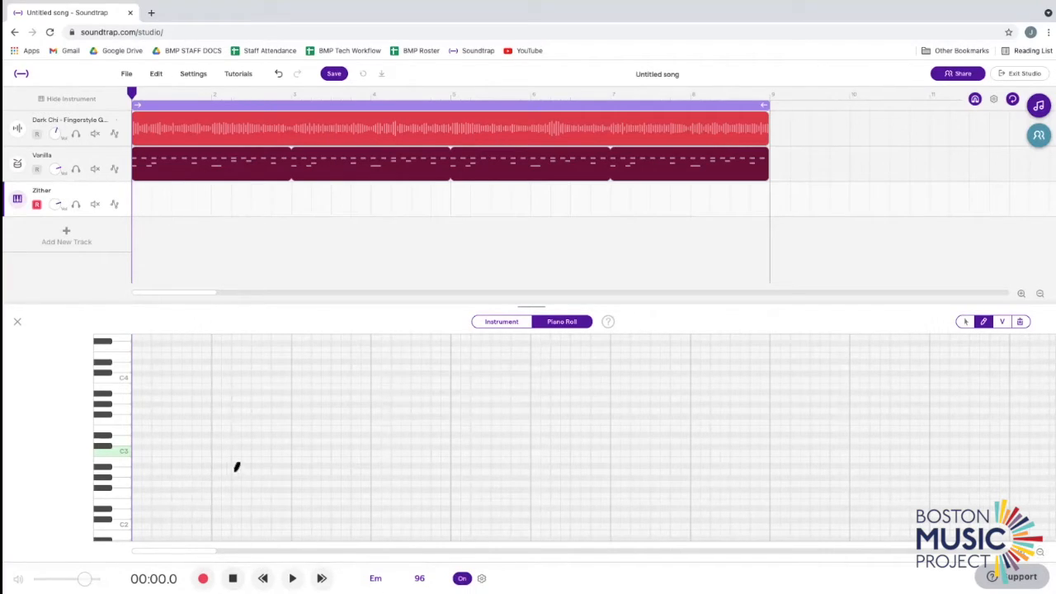
# Record four held chords on the Zither track from the start of the song, one per bar over bars 1 to 4.
pyautogui.click(203, 578)
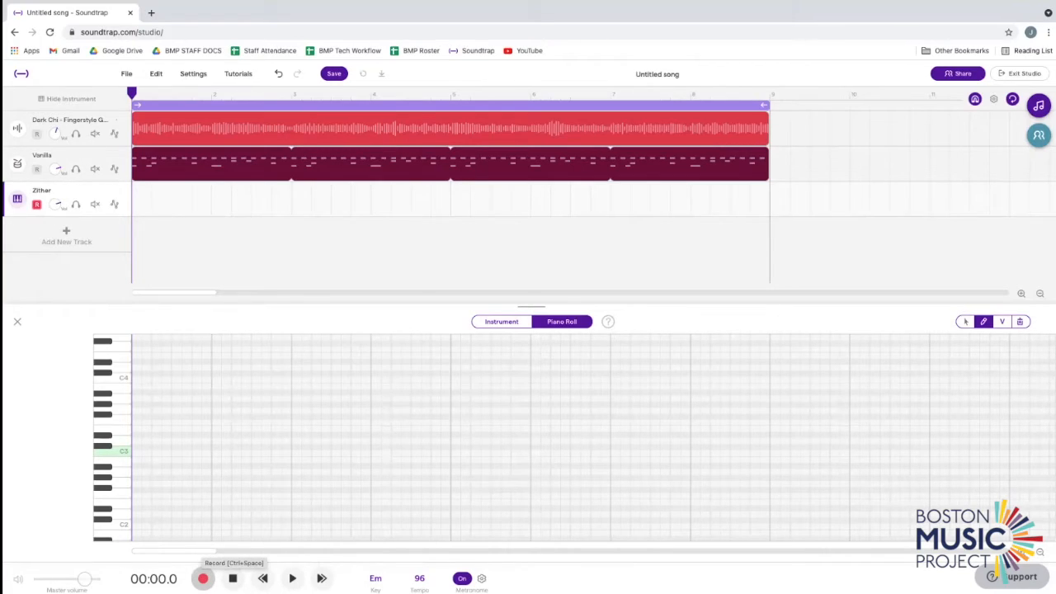
pyautogui.moveTo(133, 95)
pyautogui.mouseDown()
pyautogui.moveTo(232, 98)
pyautogui.moveTo(129, 100)
pyautogui.mouseUp()
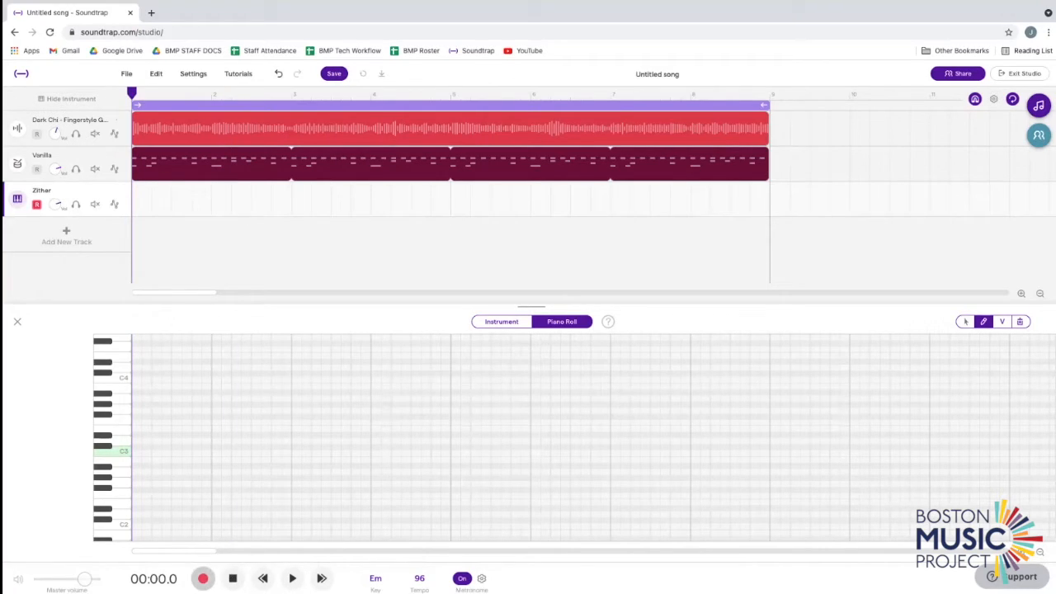
pyautogui.click(203, 579)
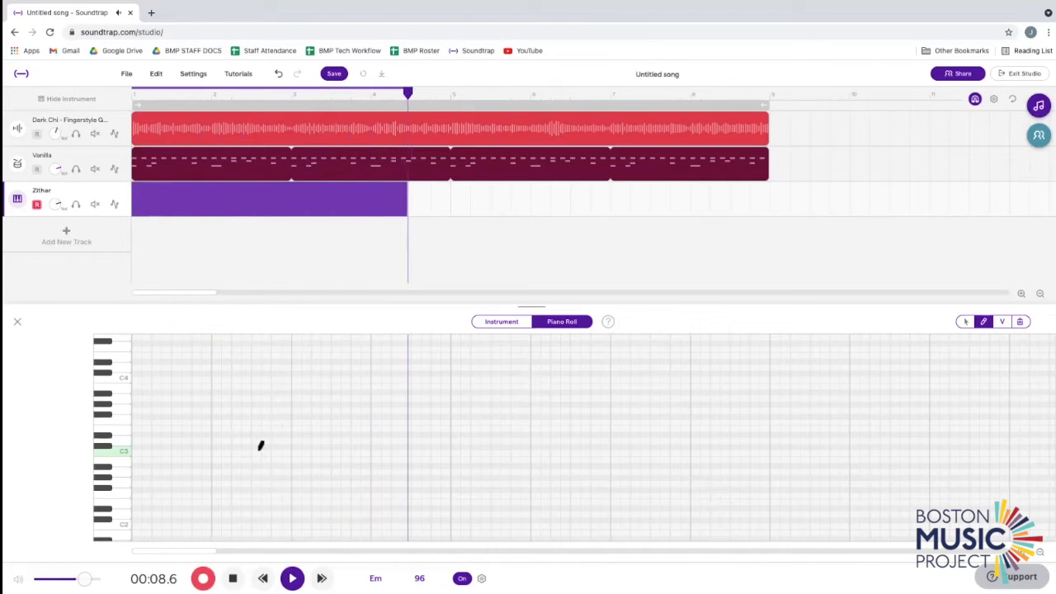
pyautogui.press('space')
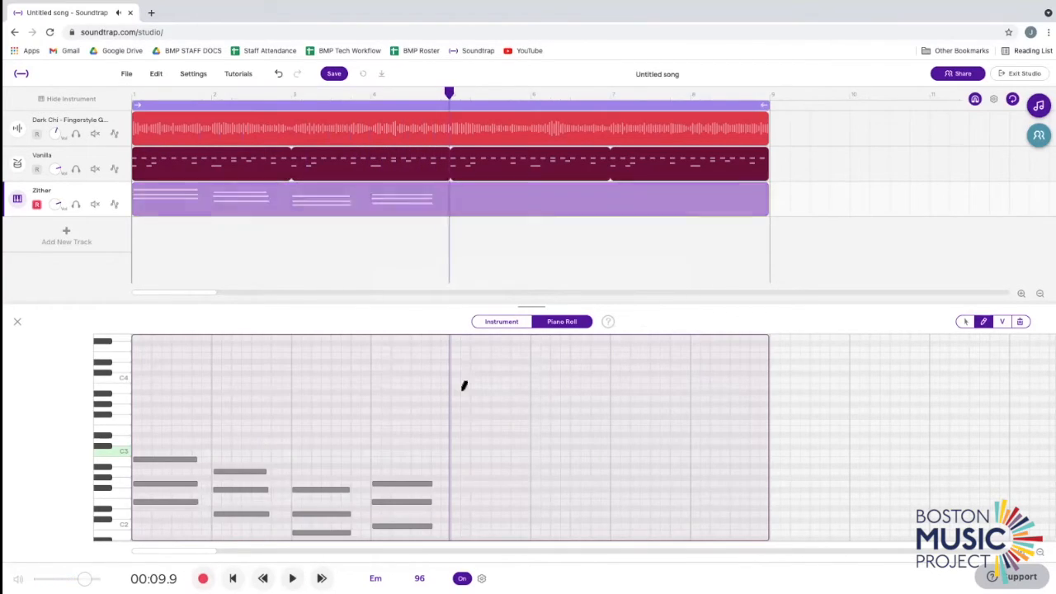
# Trim the Zither region to end at bar 5 and loop it through to bar 9.
pyautogui.click(500, 321)
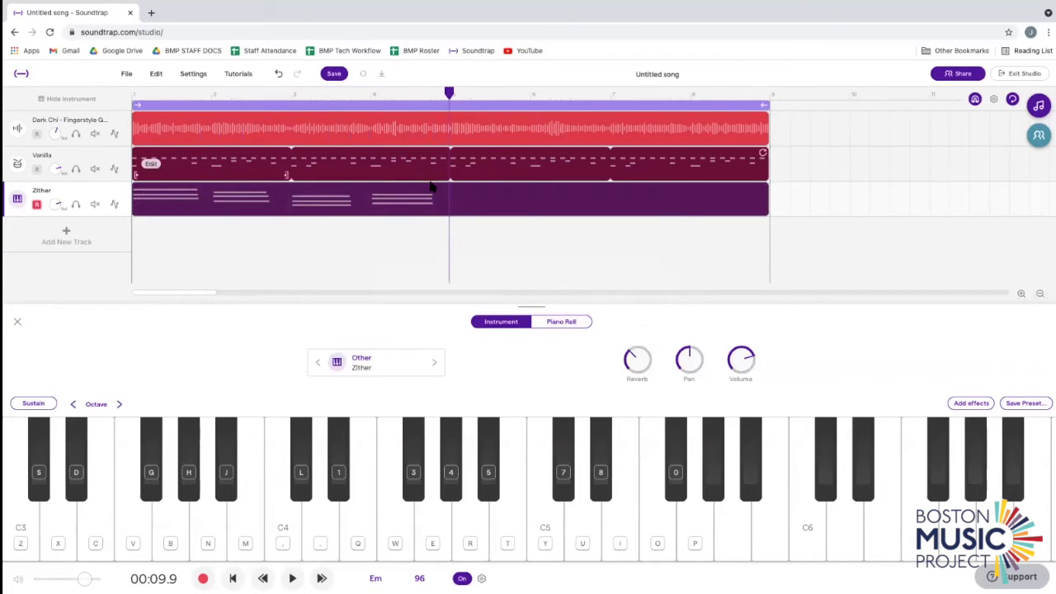
pyautogui.moveTo(764, 211)
pyautogui.mouseDown()
pyautogui.moveTo(451, 202)
pyautogui.moveTo(609, 195)
pyautogui.moveTo(766, 206)
pyautogui.mouseUp()
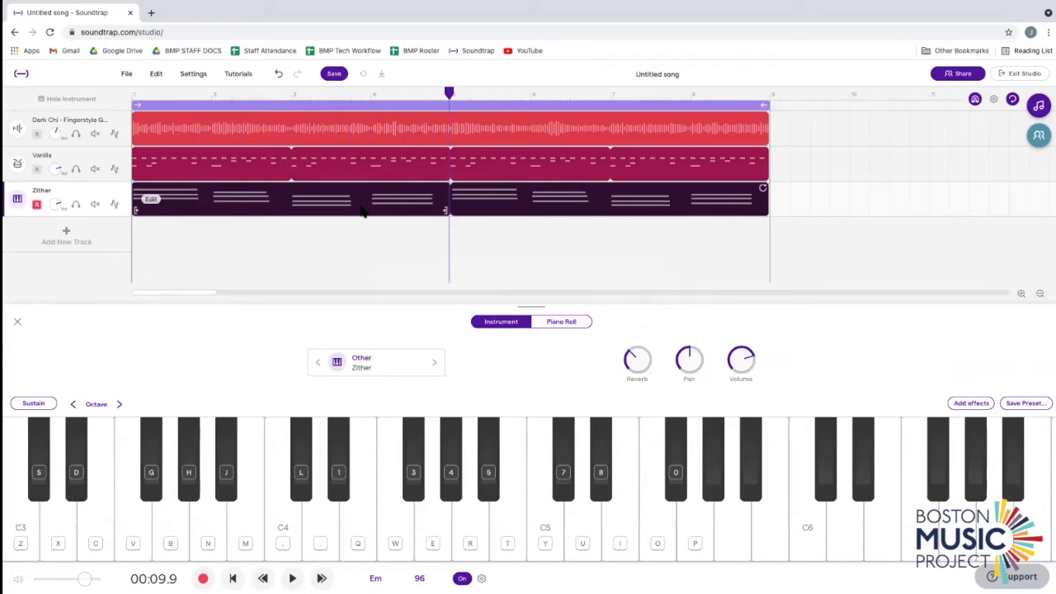
# Quantize all the recorded Zither chord notes in the piano roll to 1/16.
pyautogui.click(569, 321)
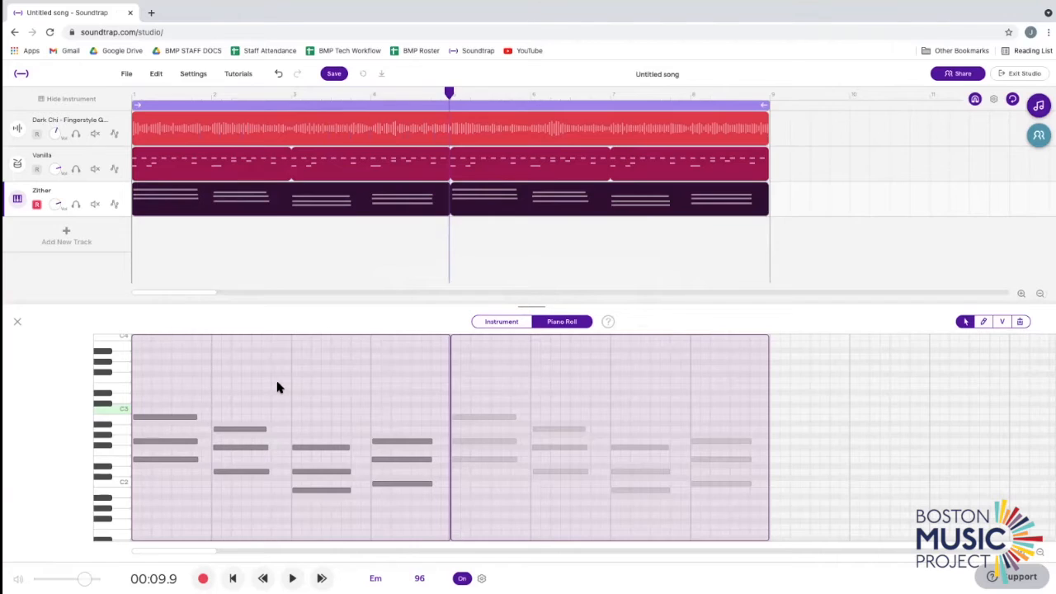
pyautogui.scroll(3, 275, 376)
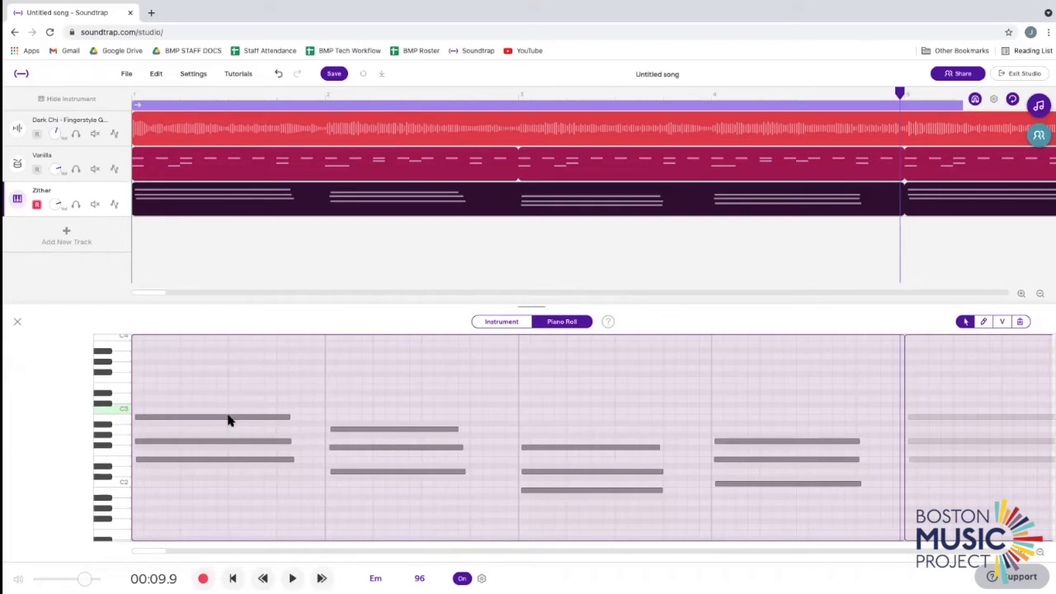
pyautogui.click(256, 418)
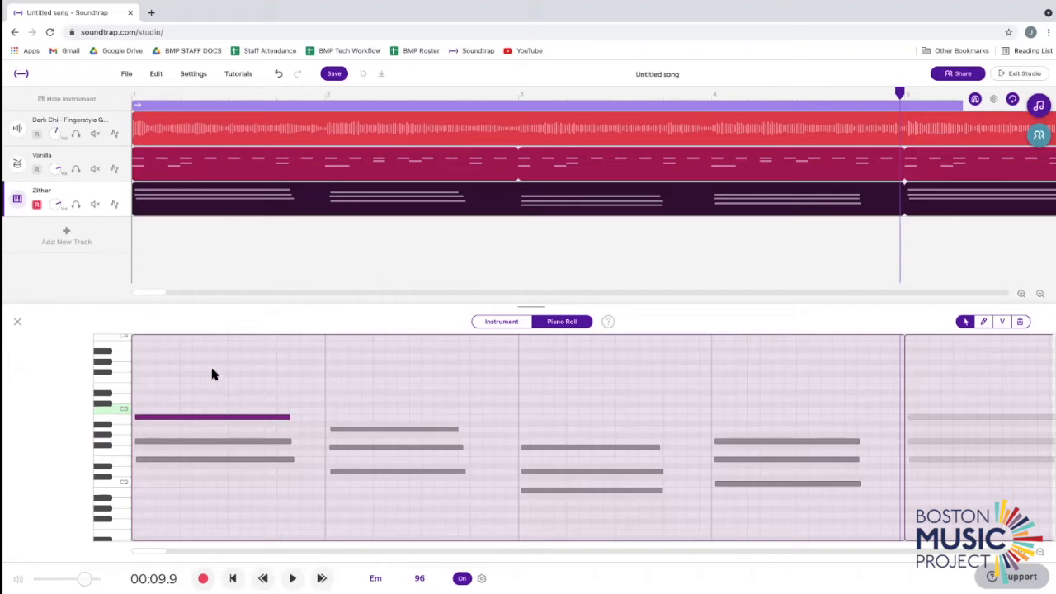
pyautogui.moveTo(211, 365); pyautogui.dragTo(808, 519)
pyautogui.rightClick(376, 397)
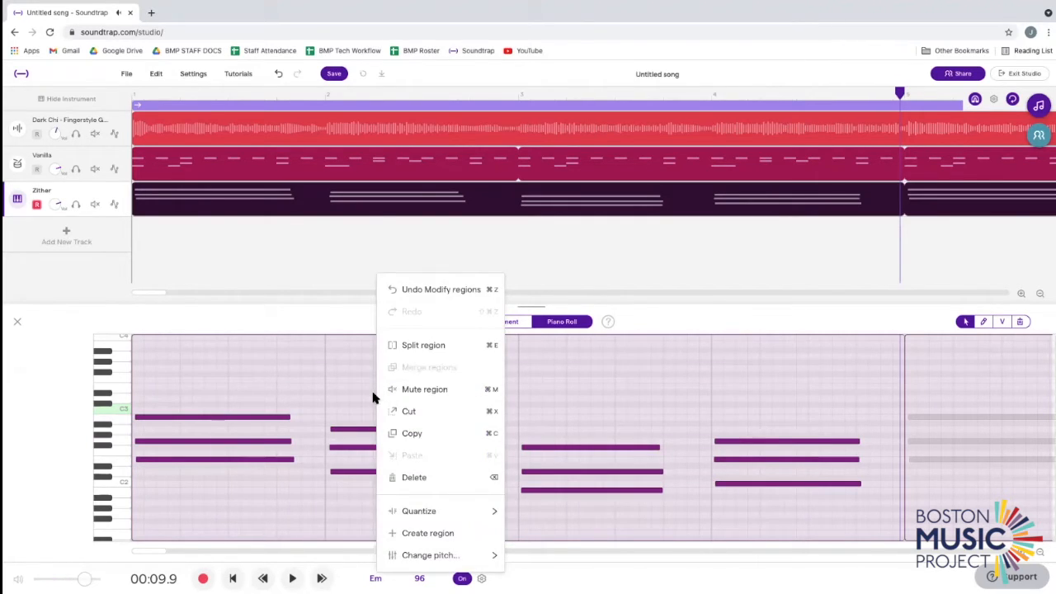
pyautogui.moveTo(421, 522)
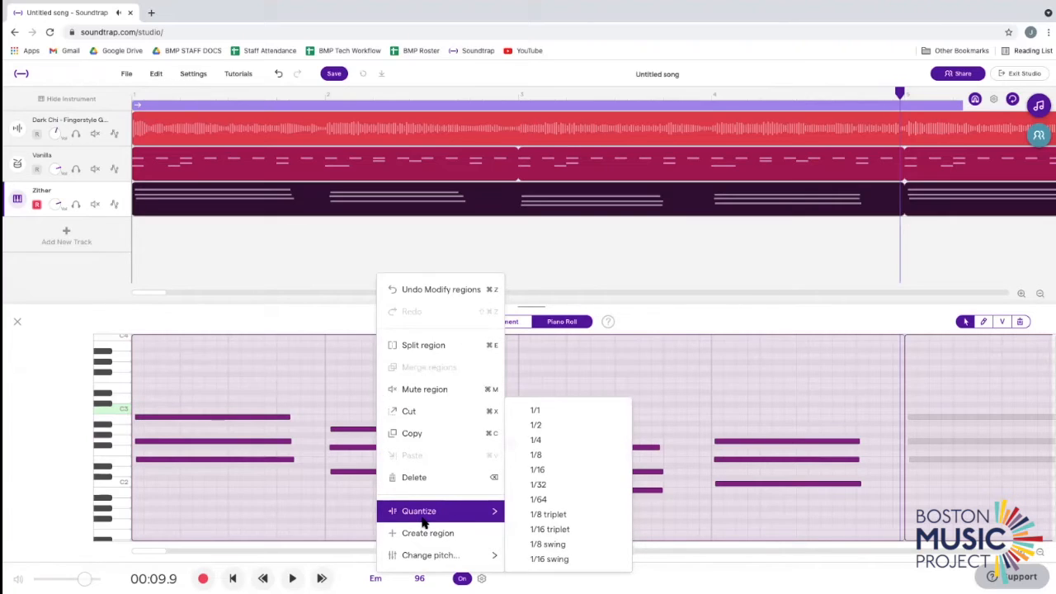
pyautogui.click(544, 472)
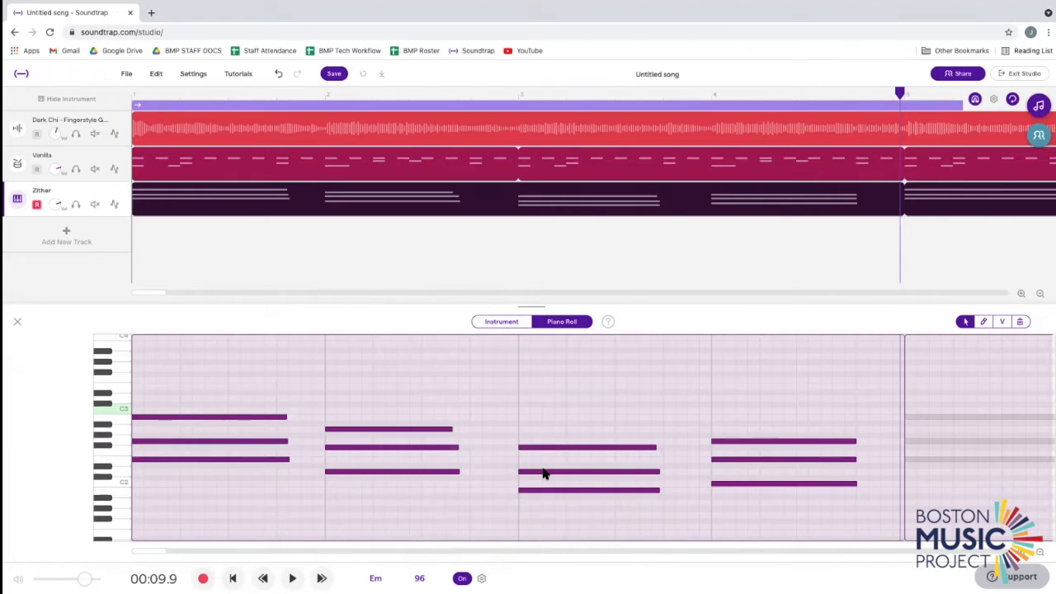
# Play the song from the start to check the quantized Zither chords, and stop playback.
pyautogui.click(286, 381)
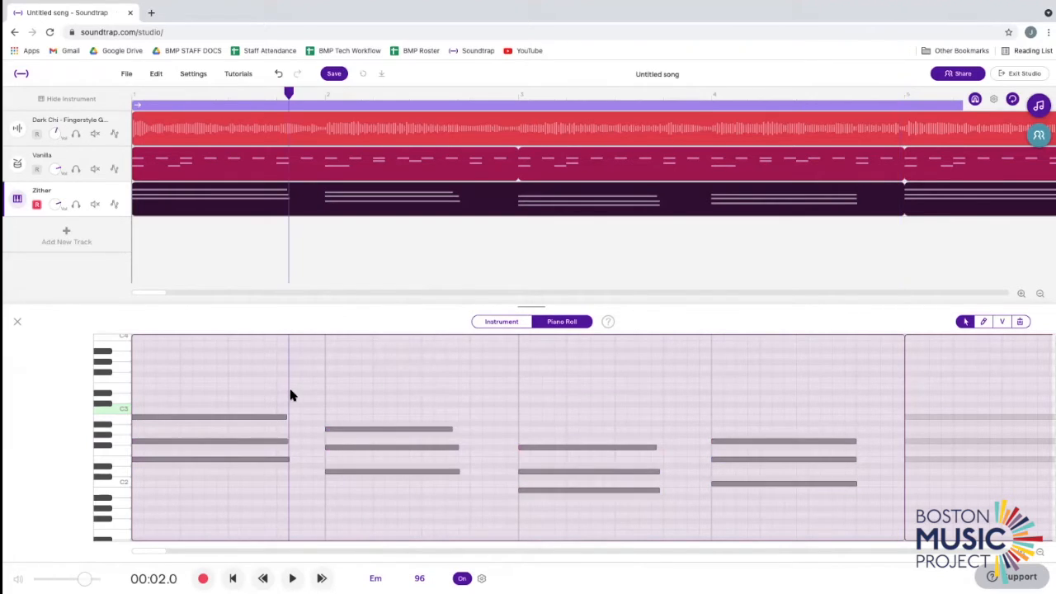
pyautogui.moveTo(289, 93); pyautogui.dragTo(116, 110)
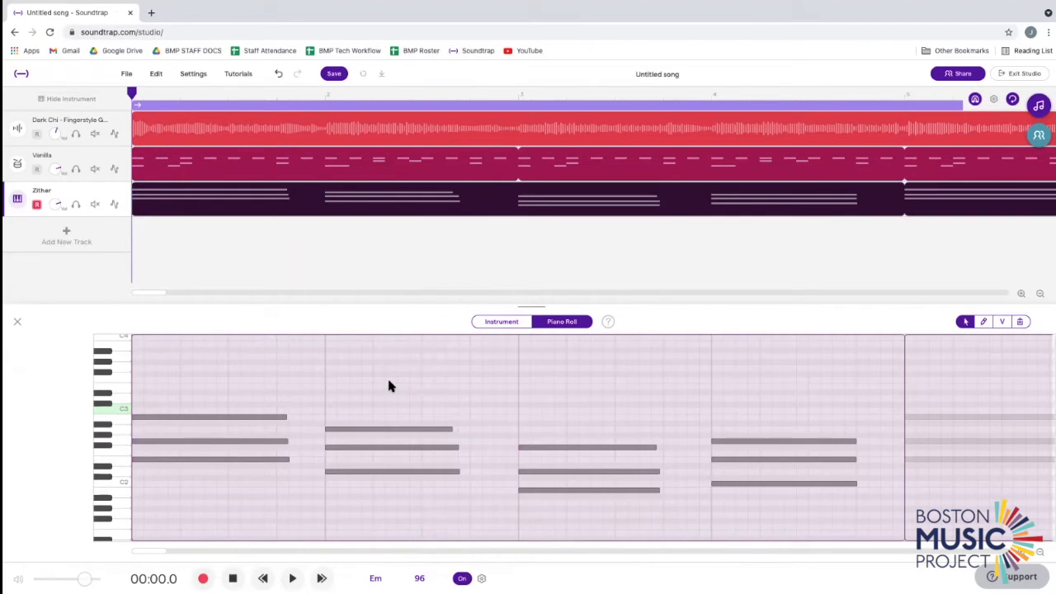
pyautogui.click(292, 578)
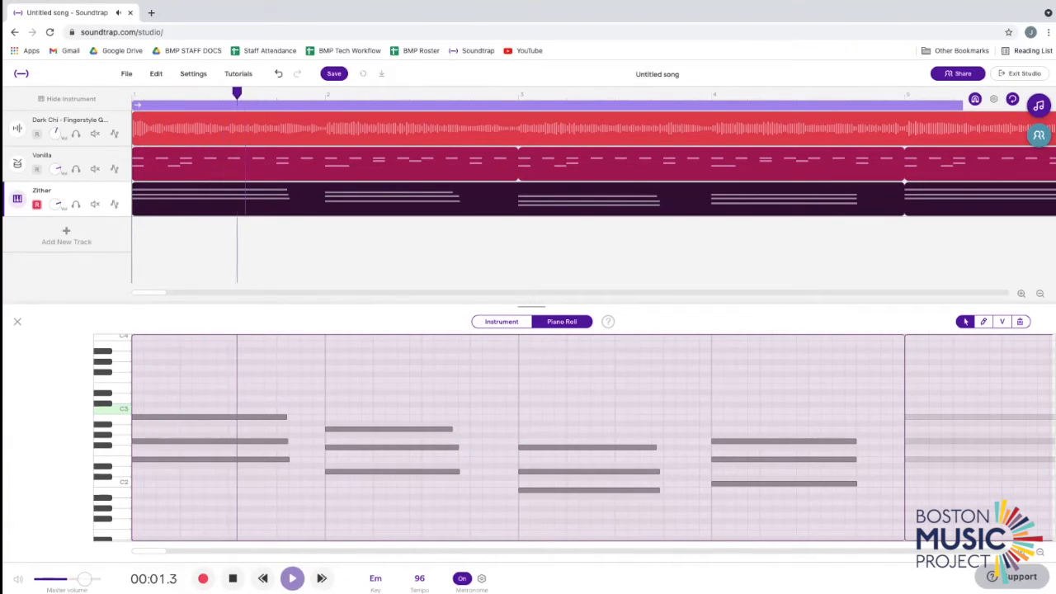
pyautogui.click(232, 580)
pyautogui.click(232, 579)
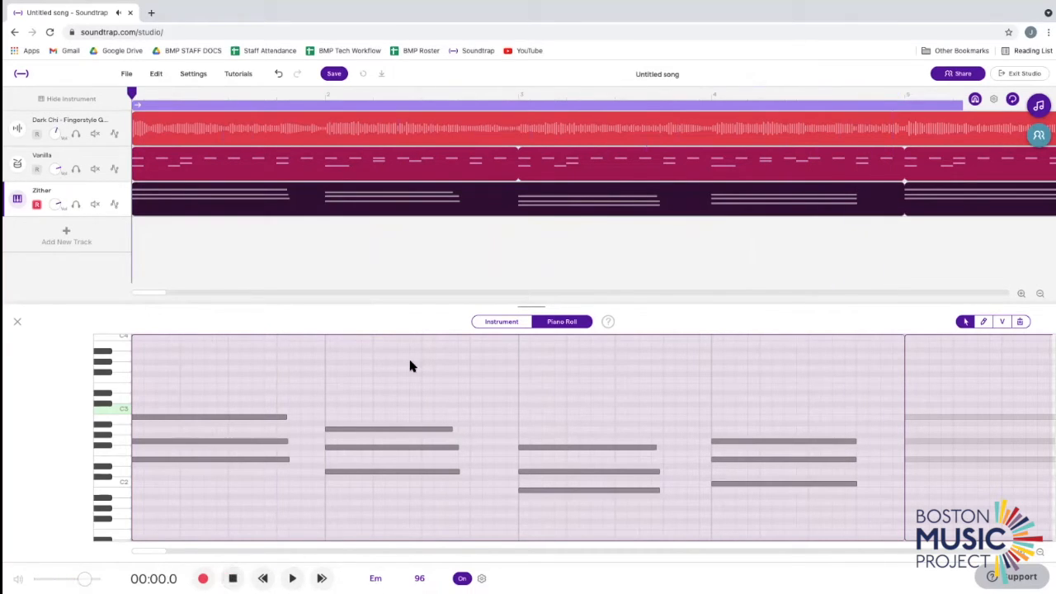
pyautogui.scroll(-5, 513, 227)
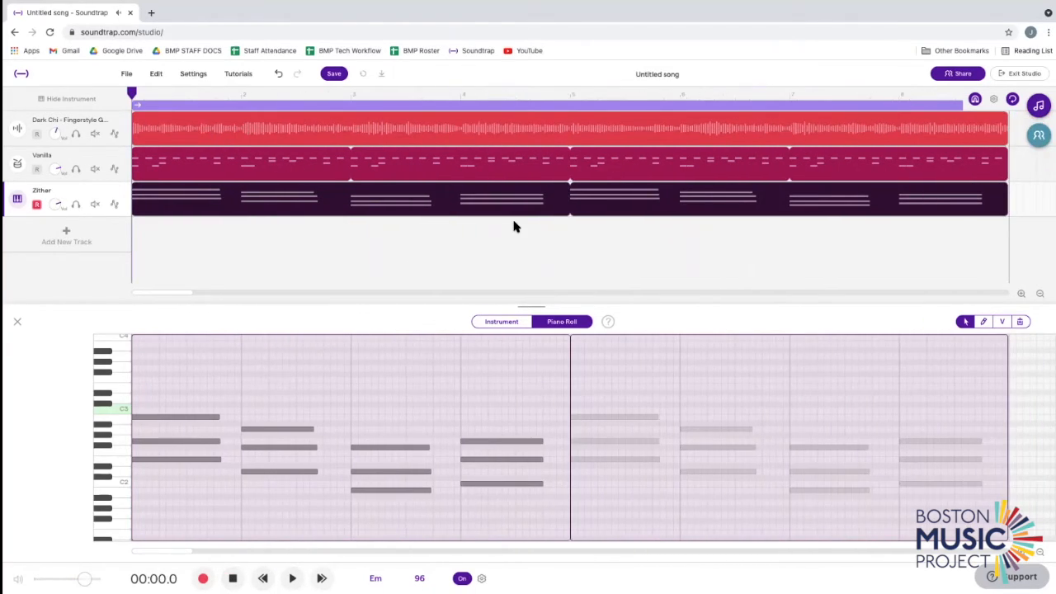
pyautogui.scroll(-5, 514, 227)
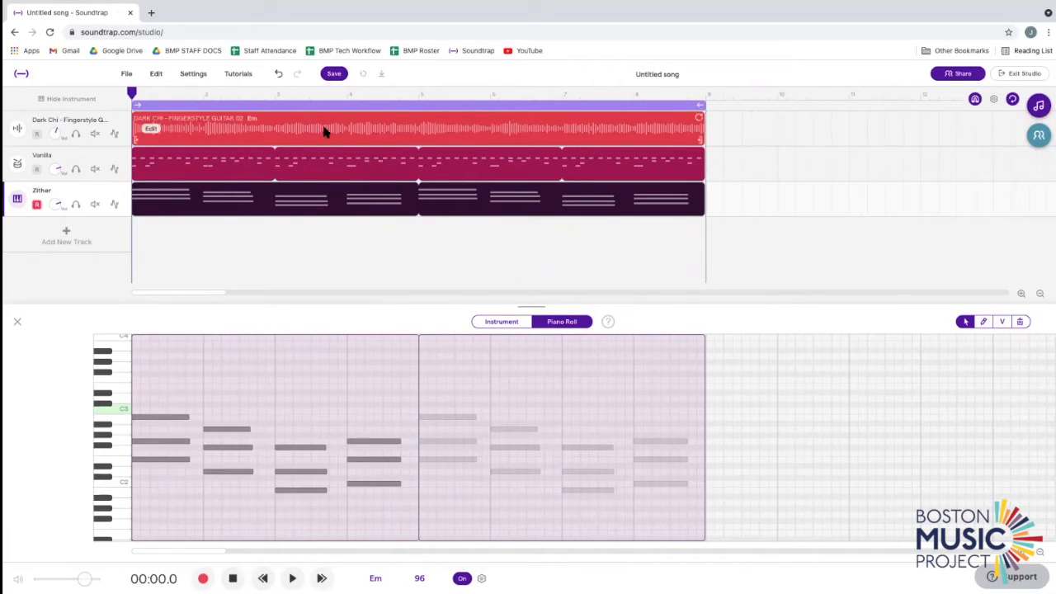
pyautogui.moveTo(139, 96); pyautogui.dragTo(419, 106)
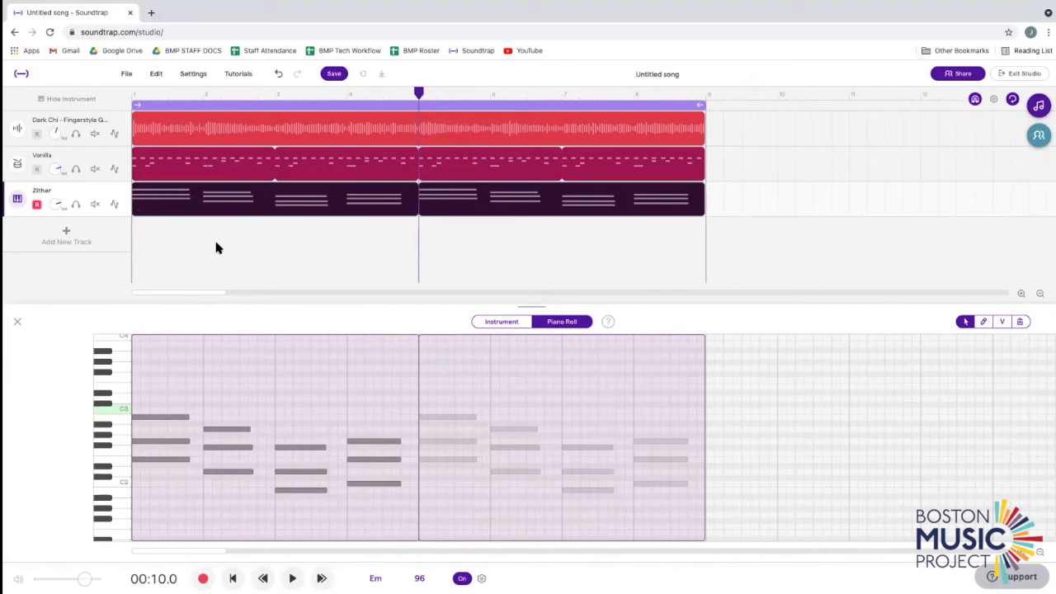
pyautogui.moveTo(420, 95); pyautogui.dragTo(132, 95)
# Add a Piano & keyboards track with the 808 Bass Tube preset from the Bass - Kick (808) group of Guitar and Bass, and lower its Amprelease.
pyautogui.click(78, 239)
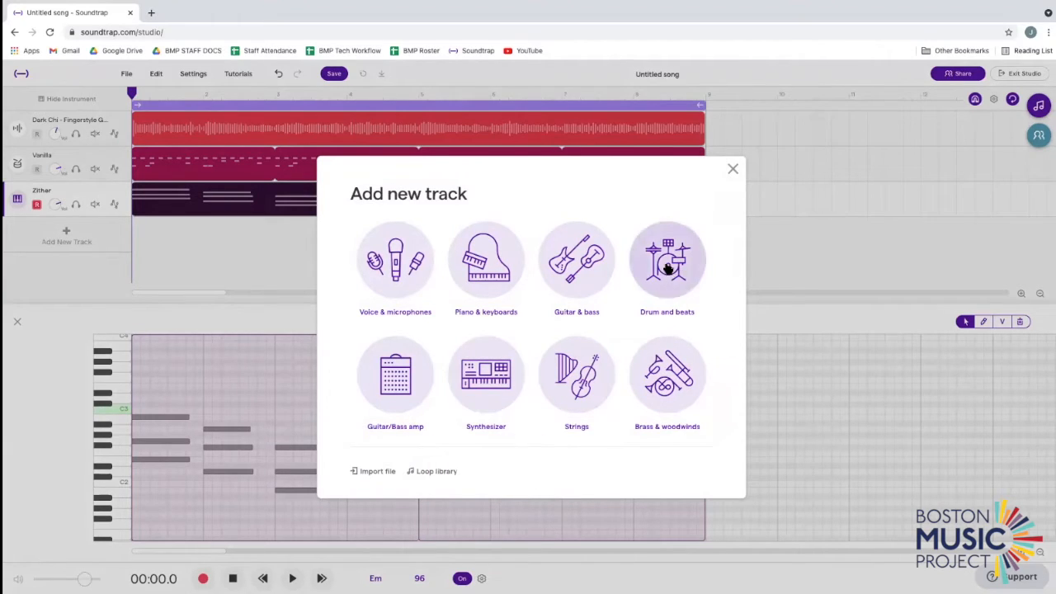
pyautogui.click(483, 273)
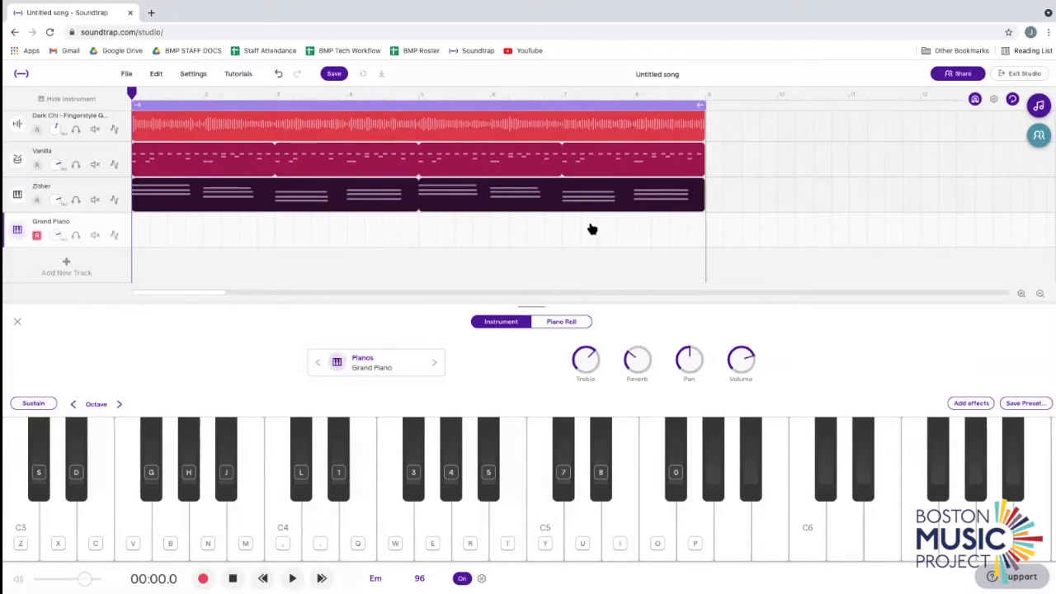
pyautogui.click(379, 362)
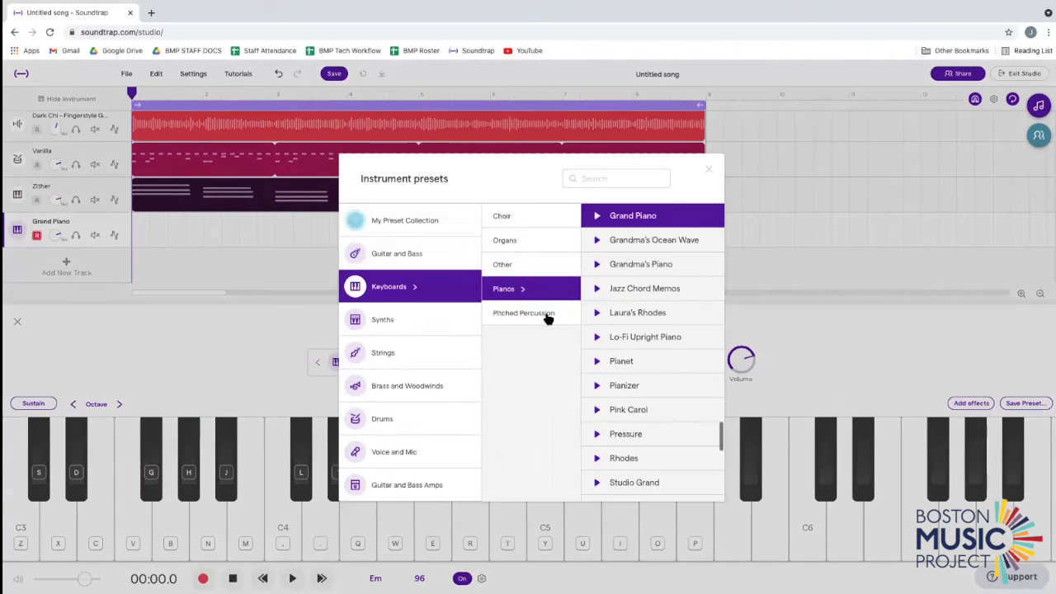
pyautogui.click(398, 254)
pyautogui.click(549, 315)
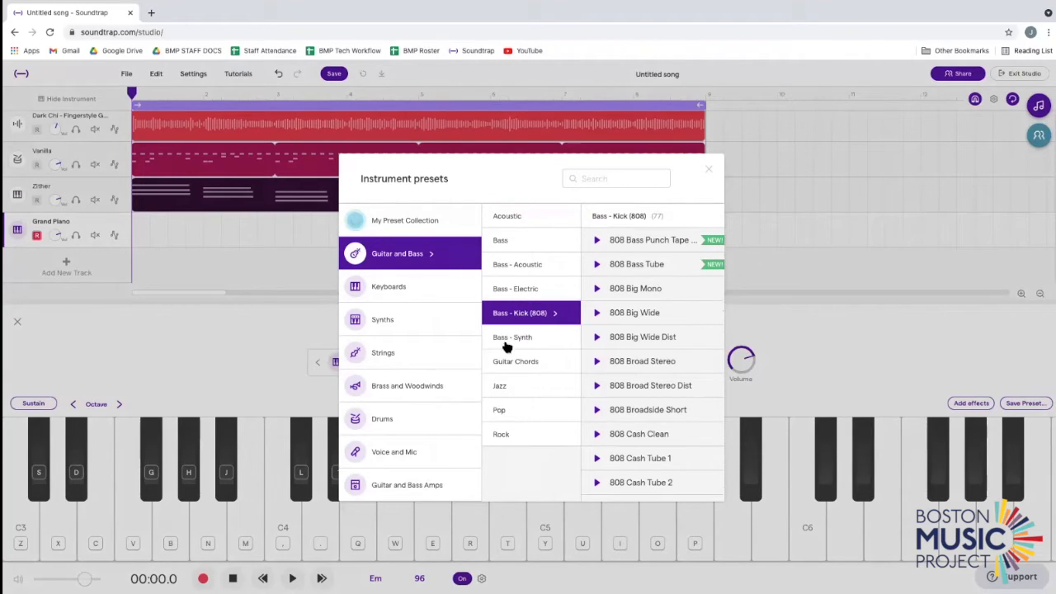
pyautogui.click(646, 265)
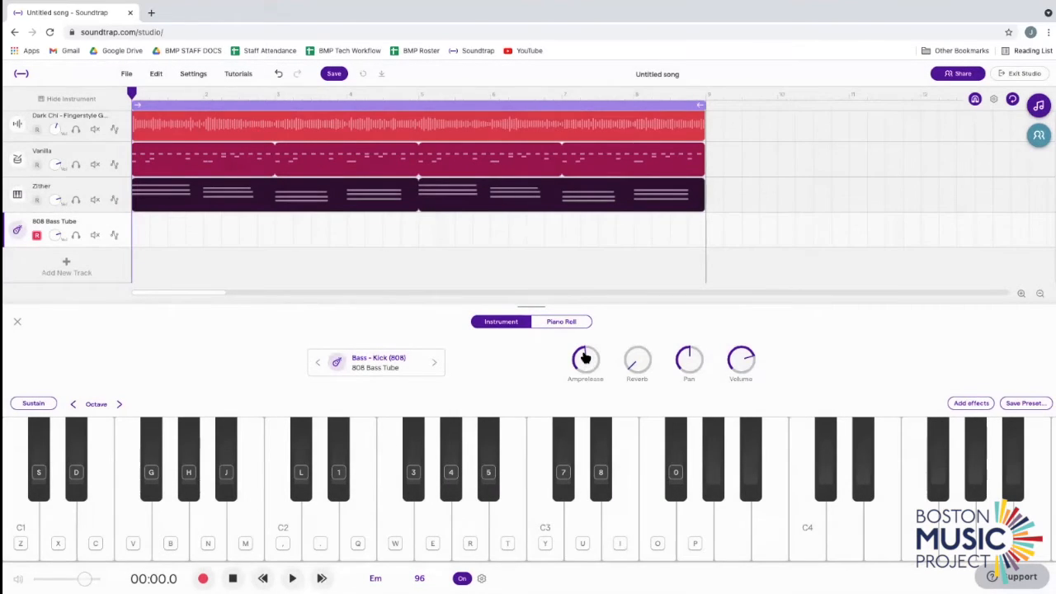
pyautogui.moveTo(584, 357)
pyautogui.mouseDown()
pyautogui.moveTo(585, 393)
pyautogui.moveTo(591, 363)
pyautogui.moveTo(584, 371)
pyautogui.mouseUp()
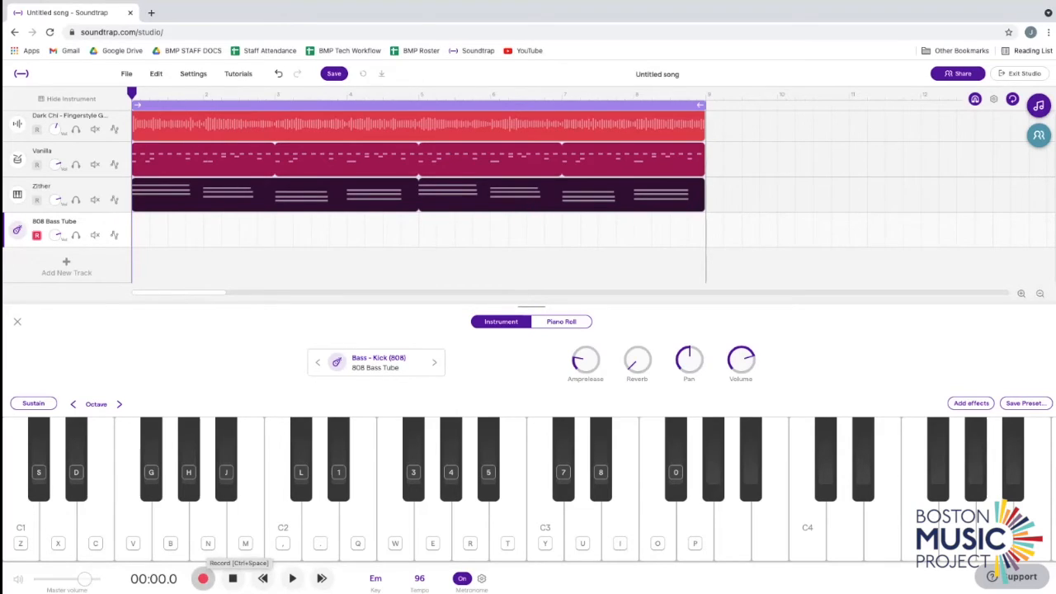
# Record a bass line on the 808 Bass Tube track over bars 1 to 4, centred on E, D, B and C with a closing D pickup.
pyautogui.click(203, 578)
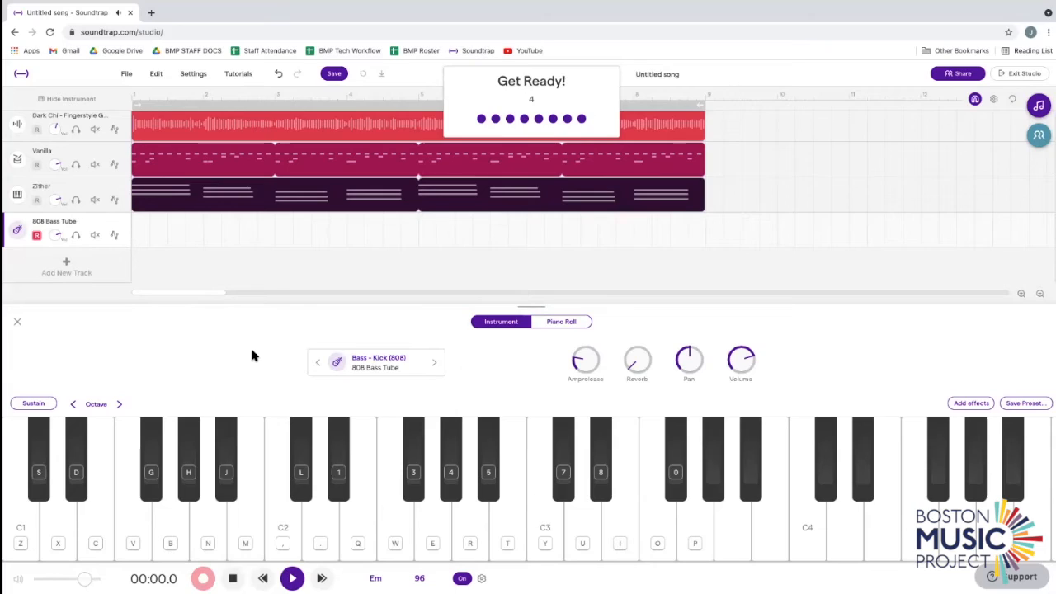
pyautogui.press('q')
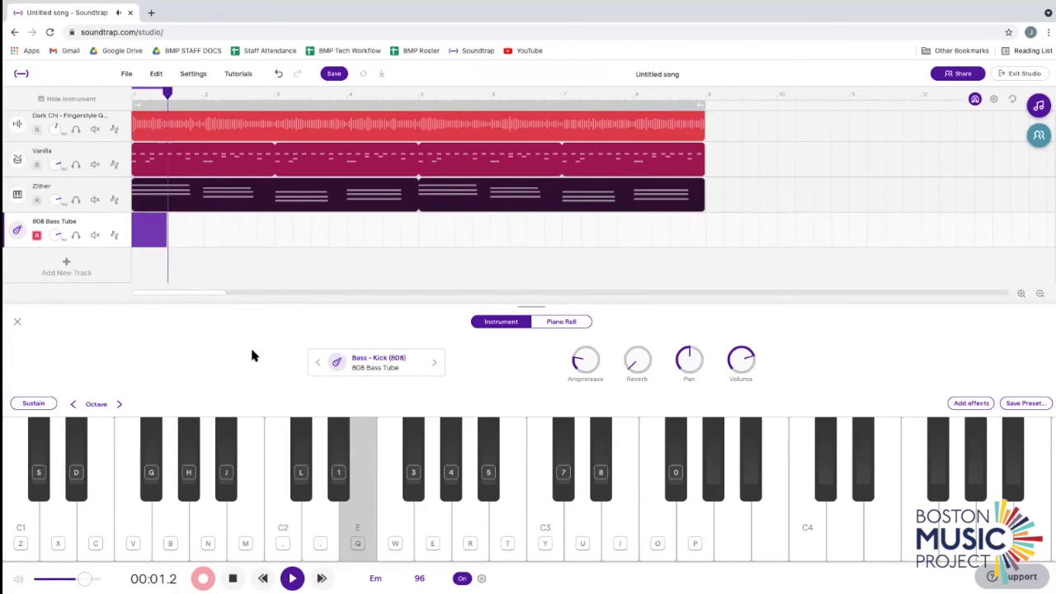
pyautogui.press('.')
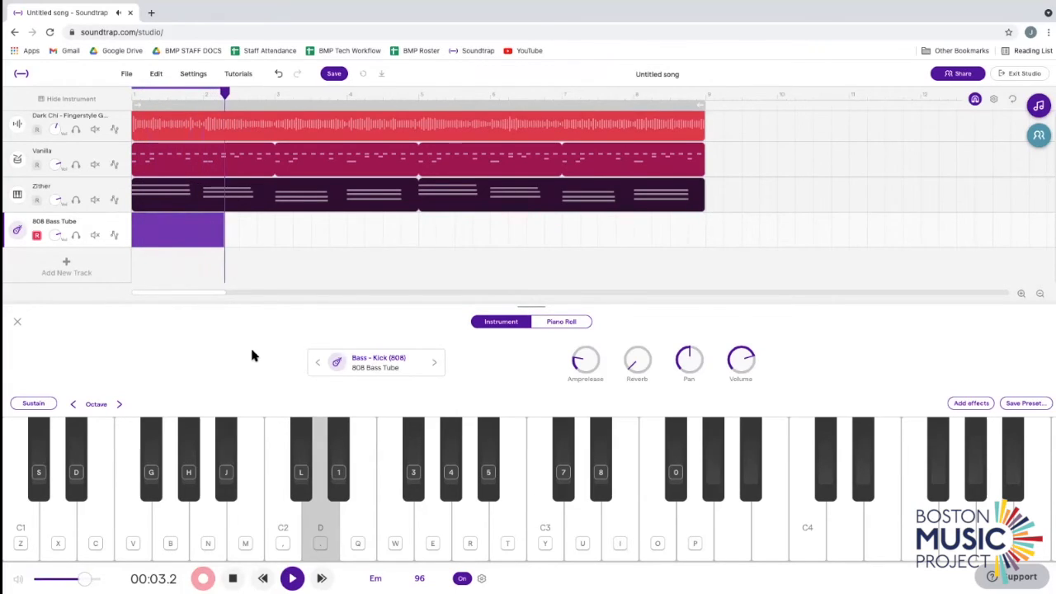
pyautogui.press('.')
pyautogui.press('m')
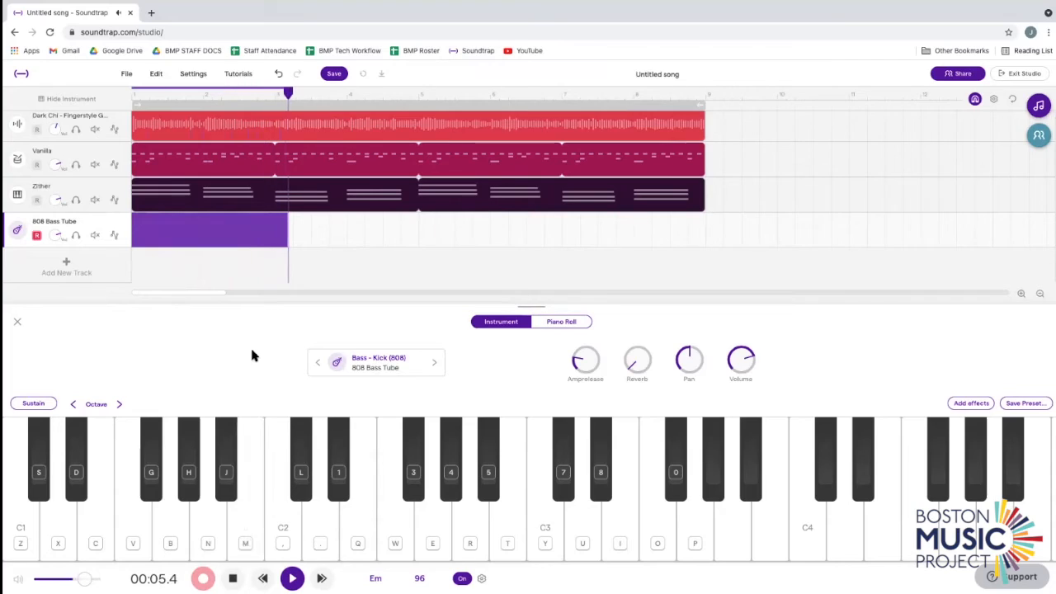
pyautogui.press('m')
pyautogui.press('m')
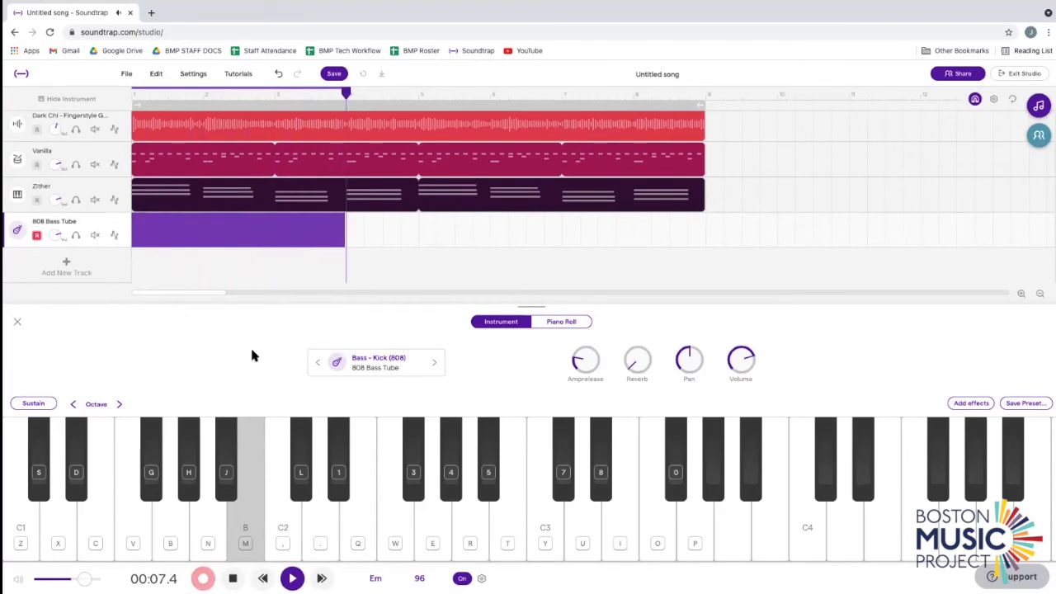
pyautogui.press(',')
pyautogui.press(',')
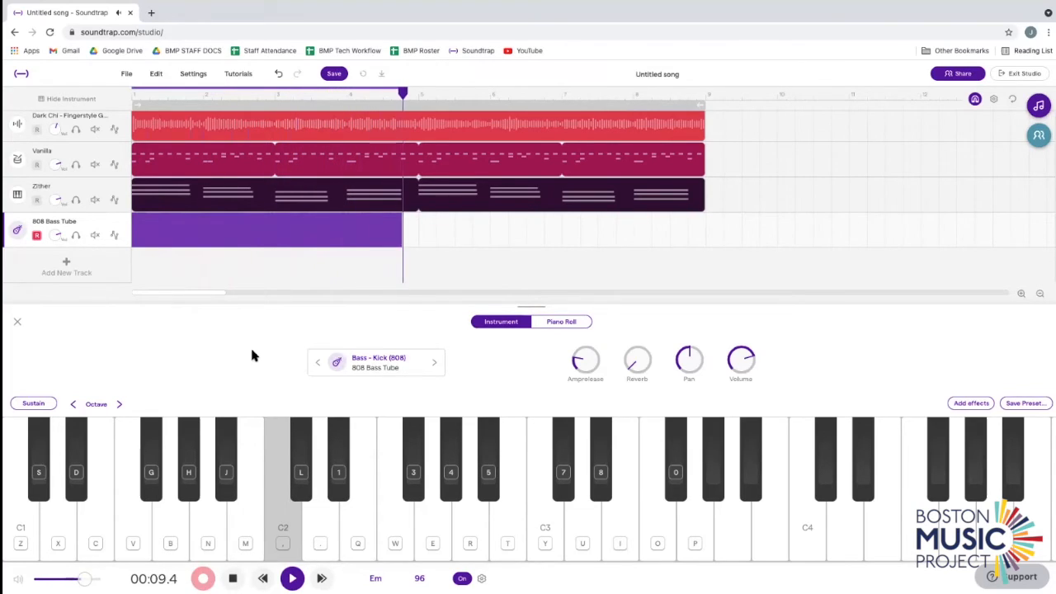
pyautogui.press('.')
pyautogui.press('space')
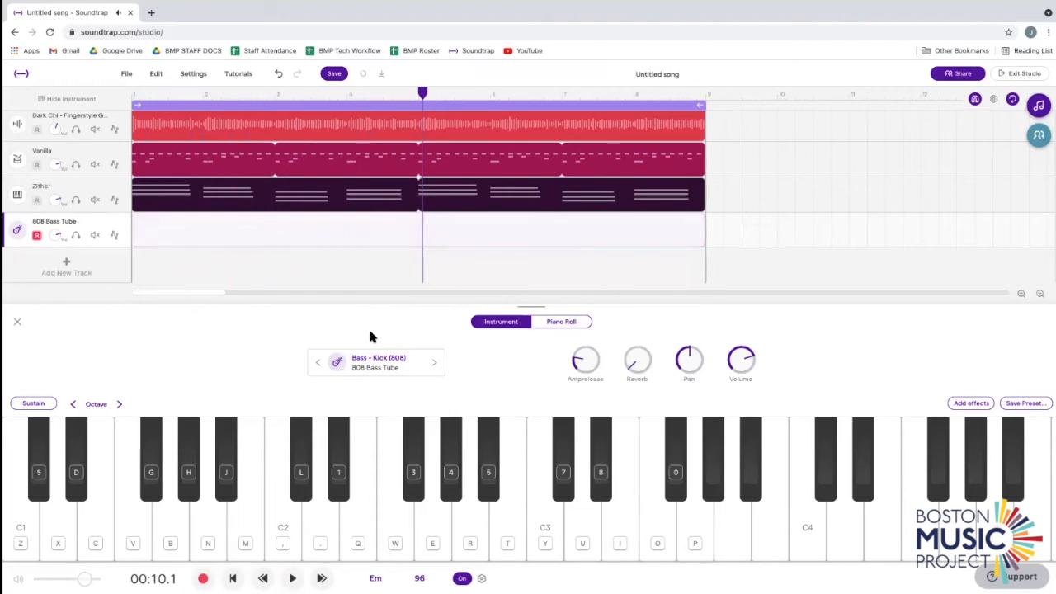
# Trim the 808 Bass Tube region to end exactly at bar 5 and loop it through to bar 9.
pyautogui.click(475, 231)
pyautogui.moveTo(700, 238); pyautogui.dragTo(424, 240)
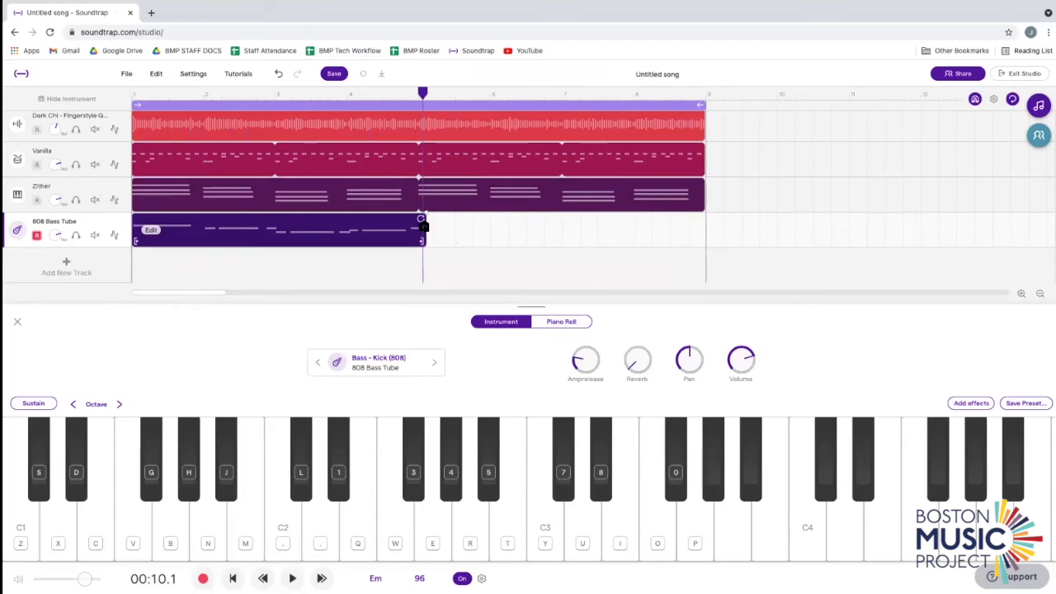
pyautogui.scroll(4, 447, 219)
pyautogui.moveTo(400, 241); pyautogui.dragTo(377, 245)
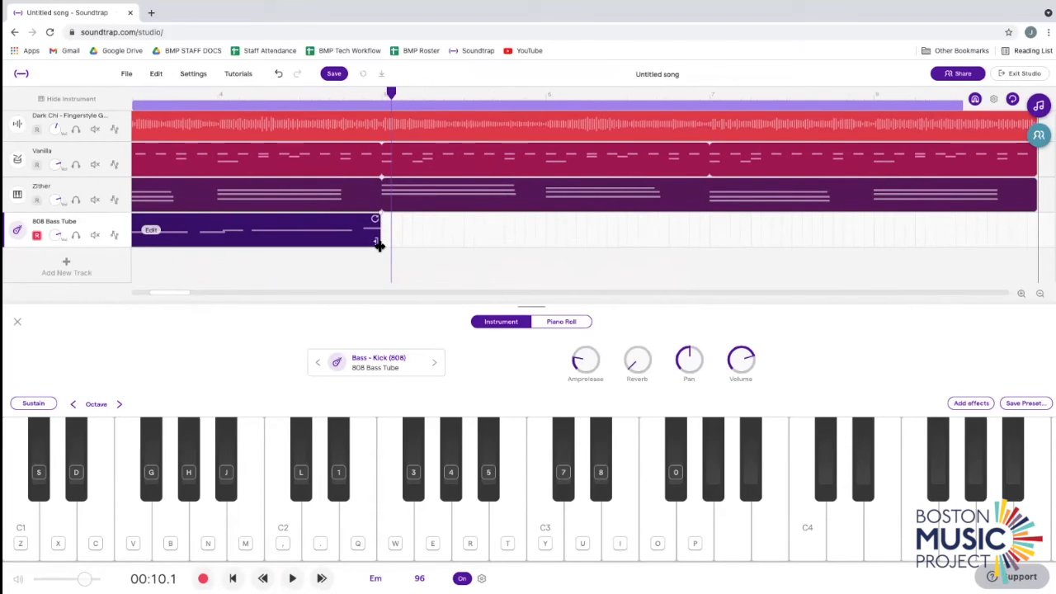
pyautogui.scroll(3, 392, 240)
pyautogui.scroll(-5, 380, 228)
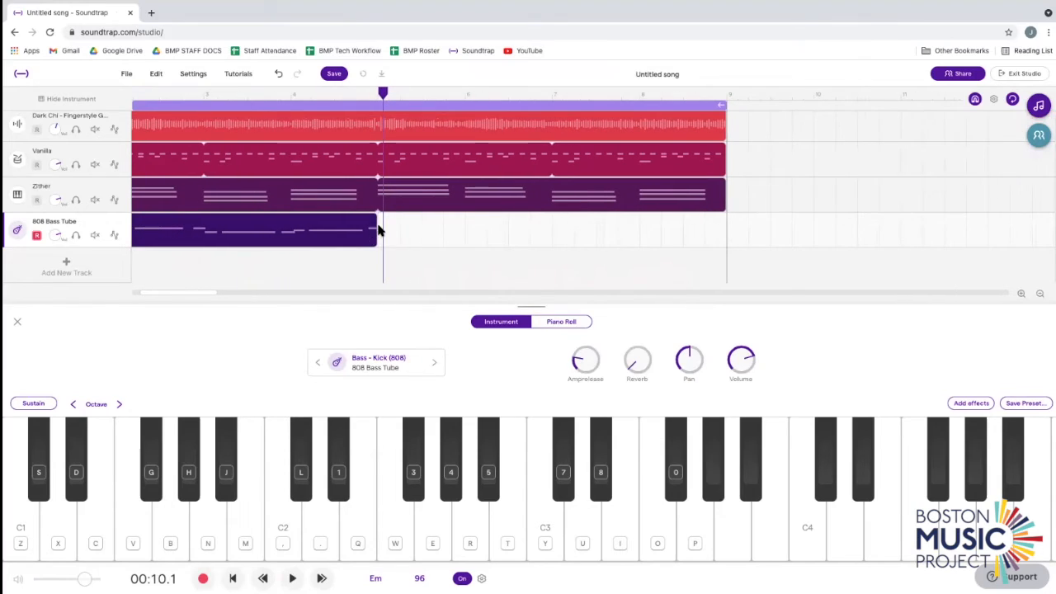
pyautogui.moveTo(373, 239); pyautogui.dragTo(715, 246)
pyautogui.hscroll(-3, 505, 225)
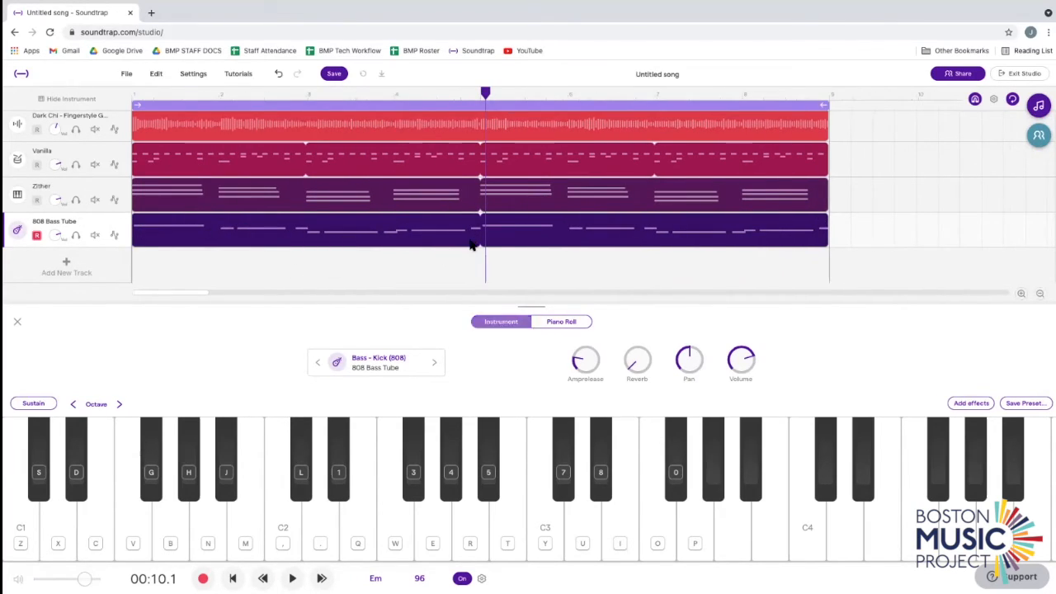
# Quantize all the notes of the 808 Bass Tube region in bars 1 to 4 to 1/16 in the piano roll.
pyautogui.click(561, 321)
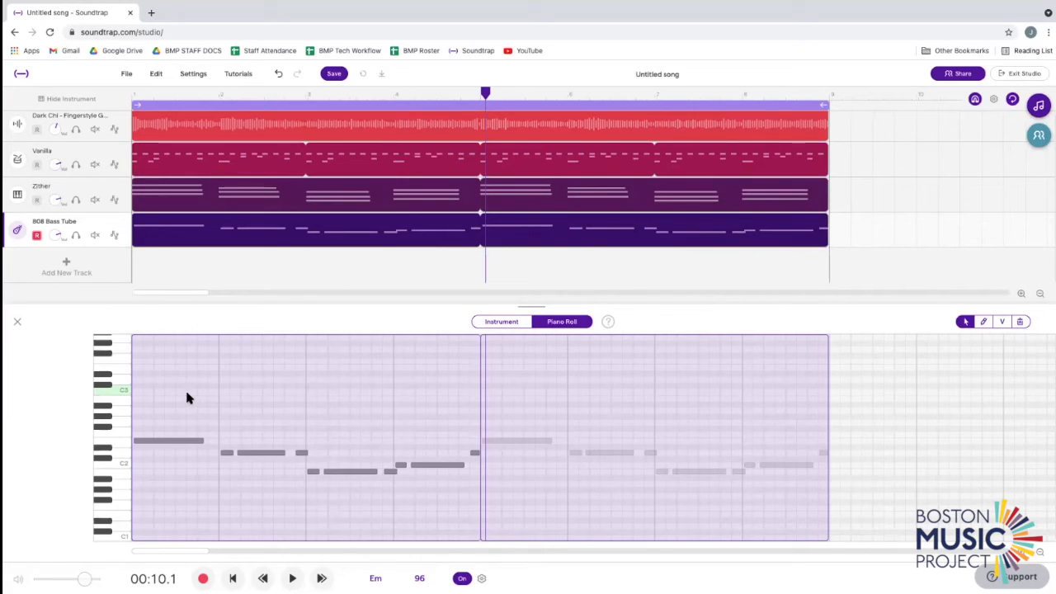
pyautogui.moveTo(178, 391); pyautogui.dragTo(481, 502)
pyautogui.rightClick(255, 404)
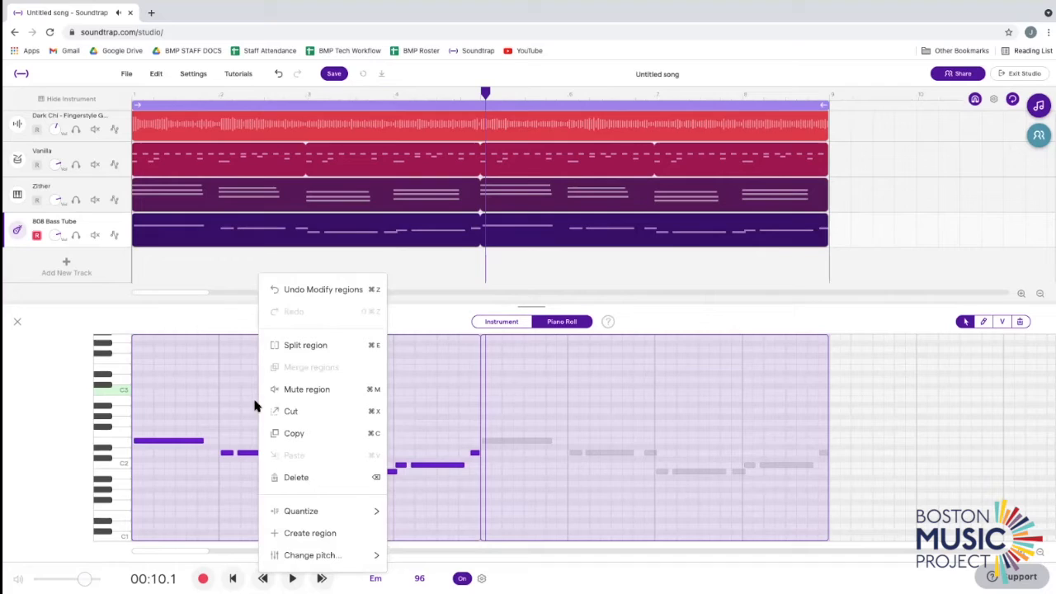
pyautogui.moveTo(321, 513)
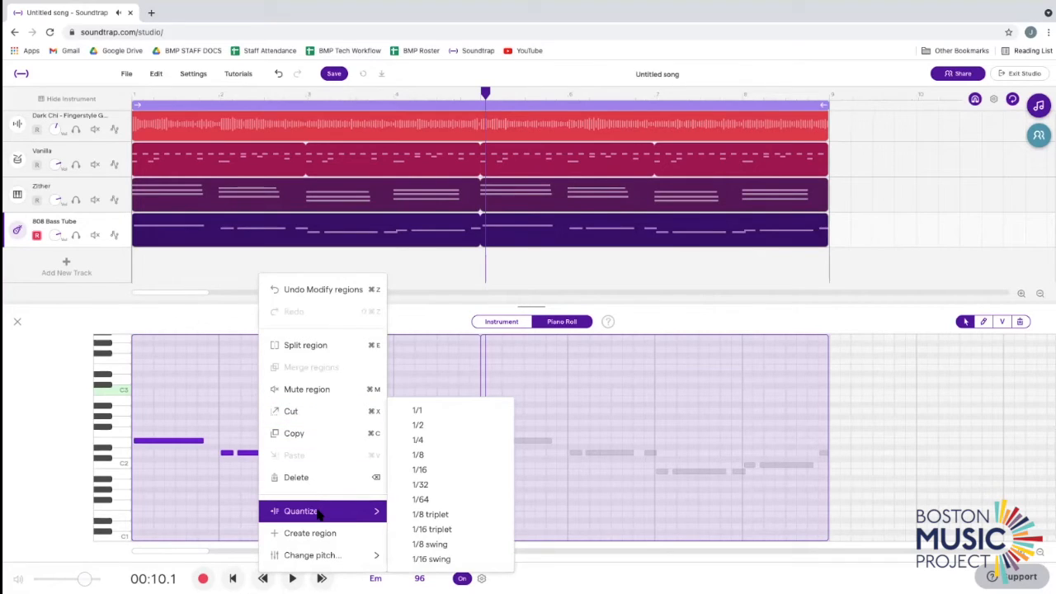
pyautogui.click(431, 472)
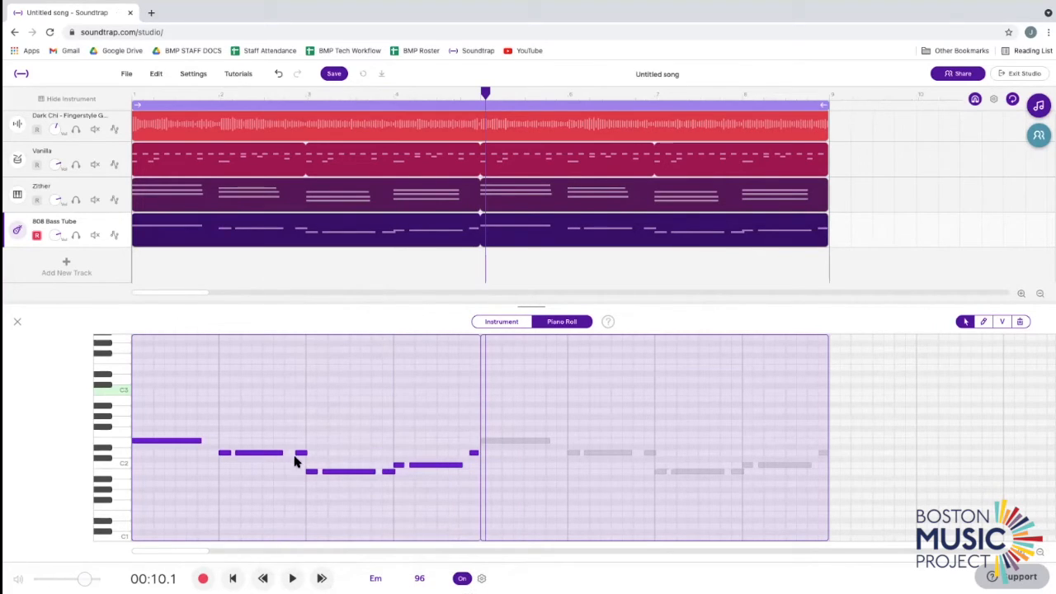
pyautogui.click(285, 498)
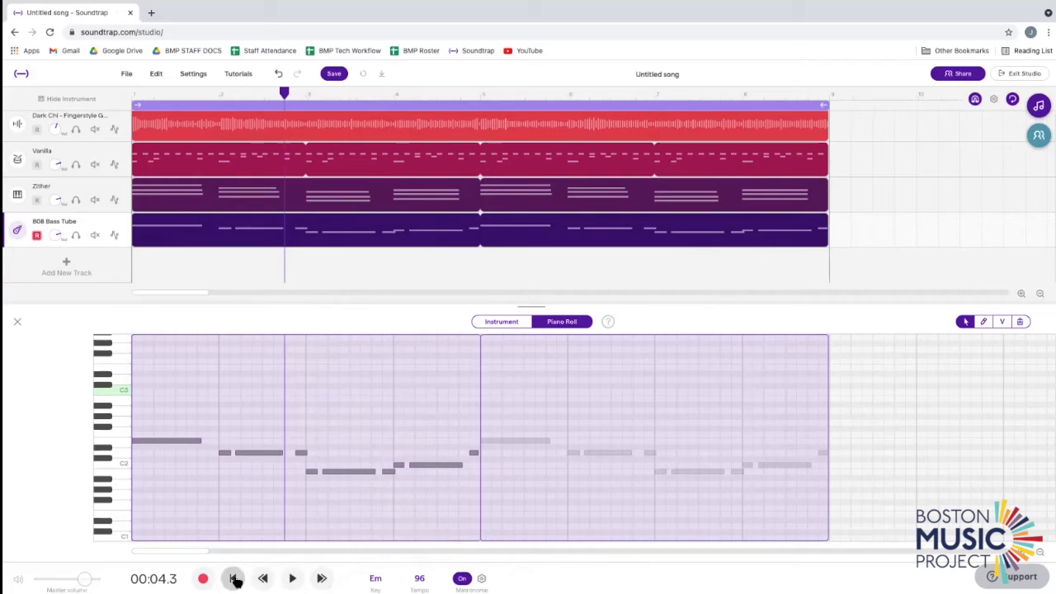
# Play the song from the start to check the quantized bass line, and stop playback just past bar 5.
pyautogui.click(232, 579)
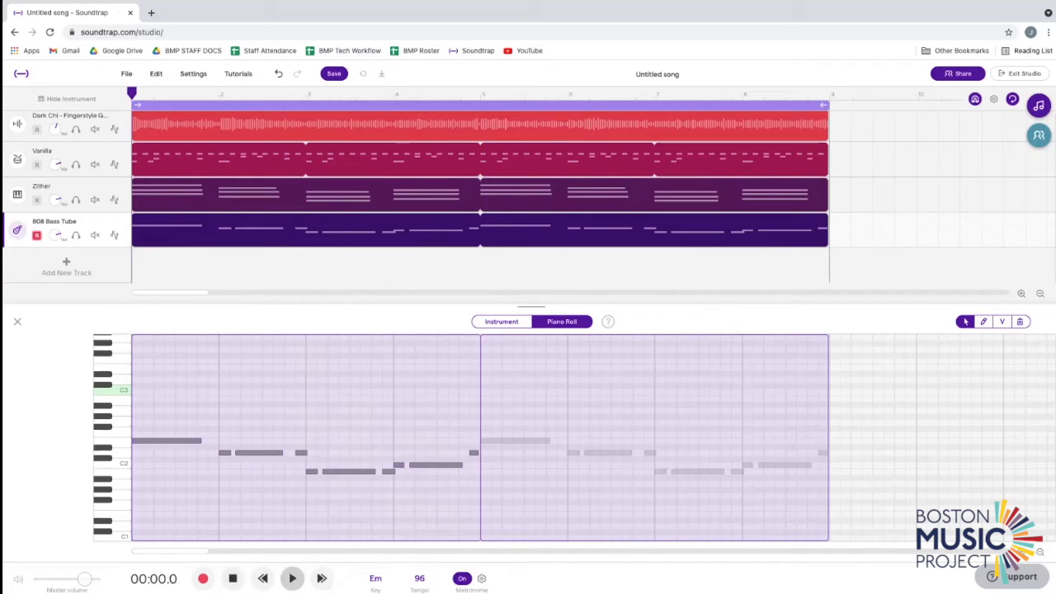
pyautogui.click(292, 578)
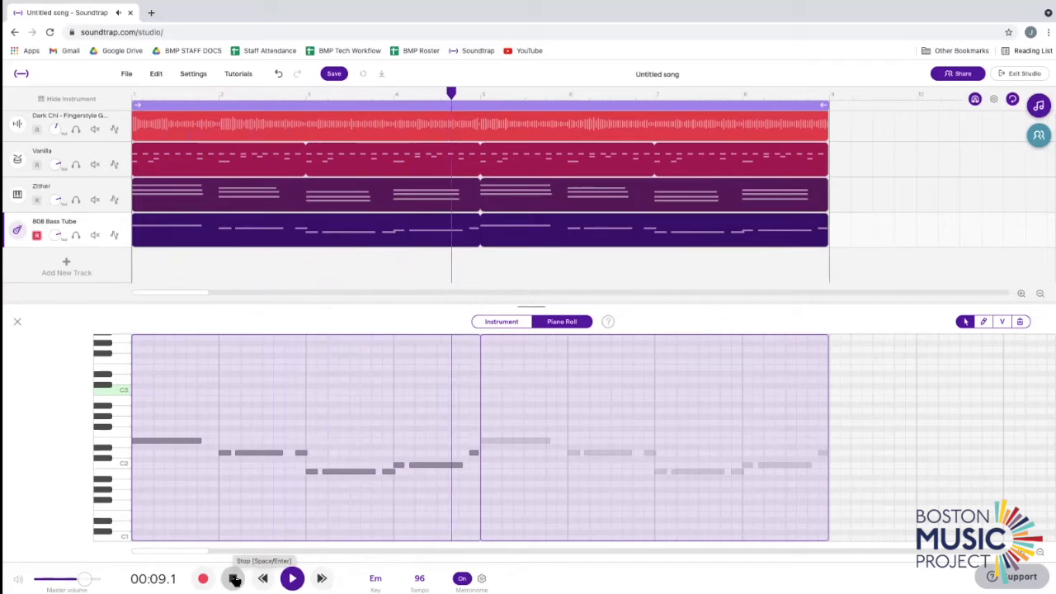
pyautogui.click(234, 579)
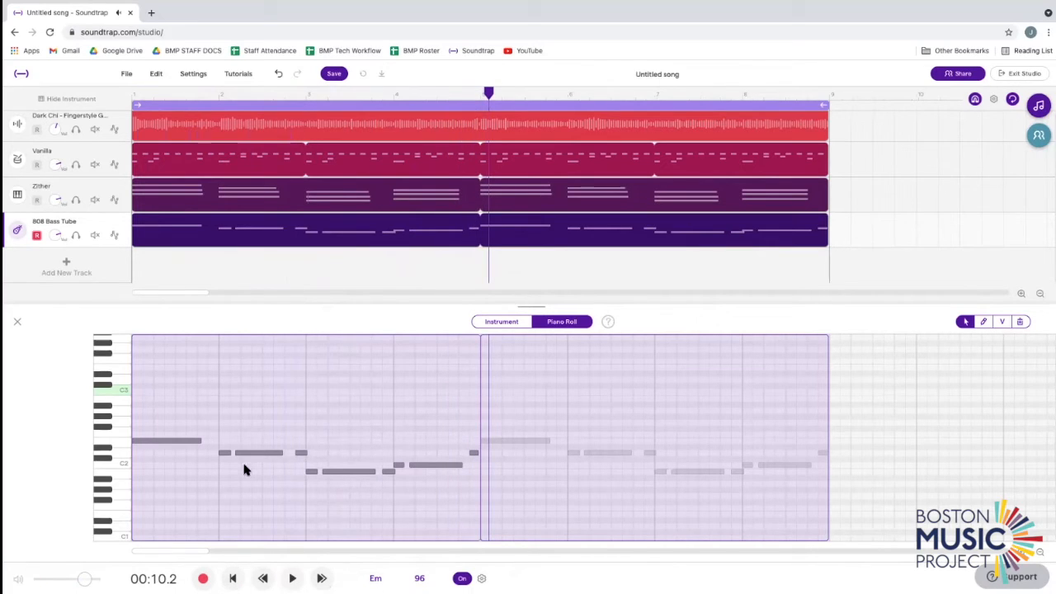
# Adjust the ends of the short bass notes around bars 3 and 4, ending the pickup notes on the bar lines.
pyautogui.scroll(3, 322, 477)
pyautogui.click(267, 453)
pyautogui.click(303, 474)
pyautogui.click(554, 473)
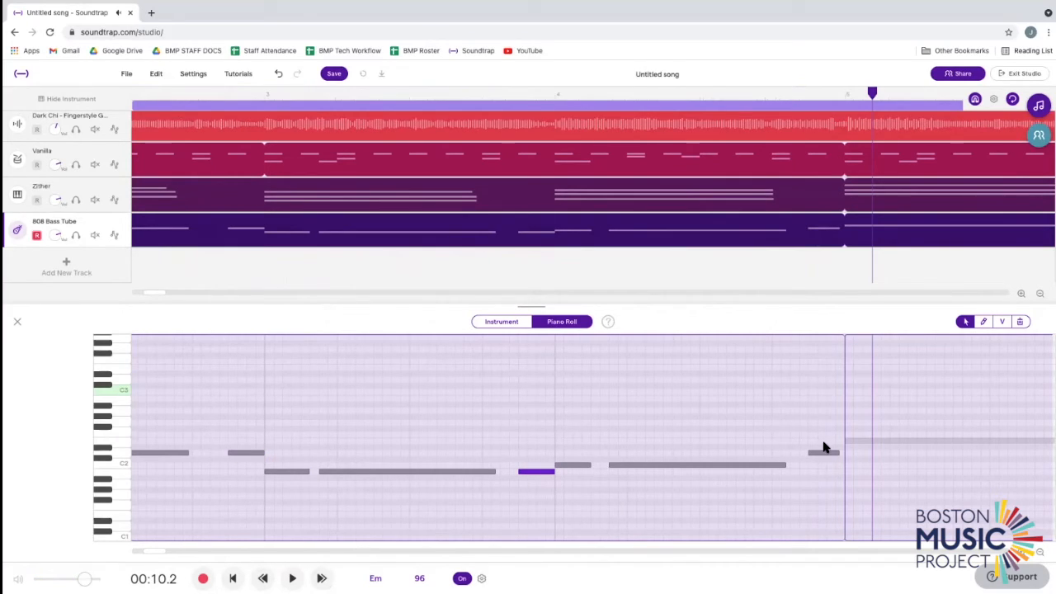
pyautogui.scroll(-5, 716, 441)
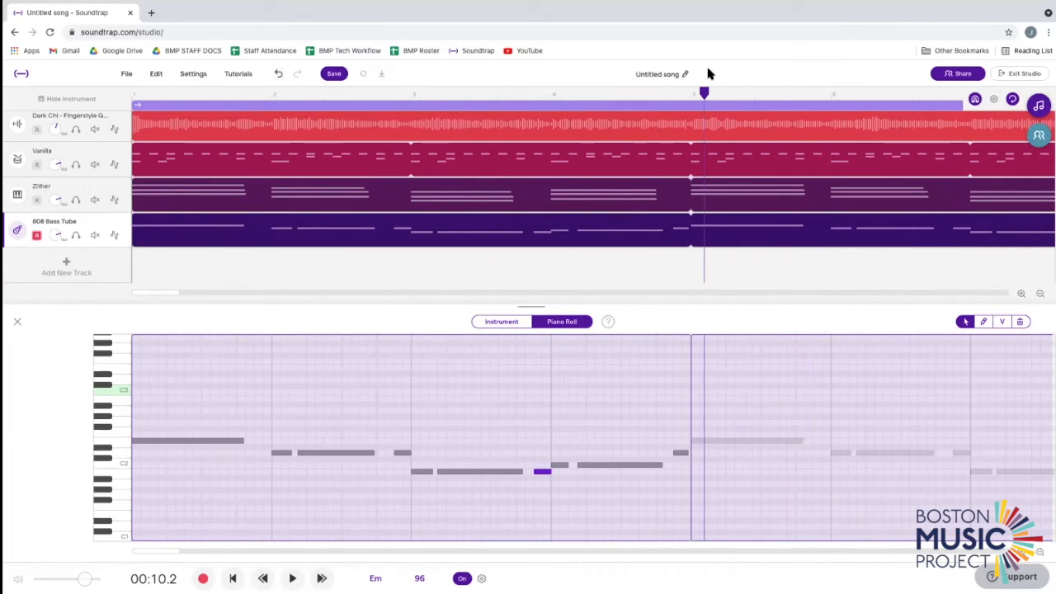
# Close the bass track's note editor and turn off the metronome.
pyautogui.moveTo(703, 93); pyautogui.dragTo(343, 124)
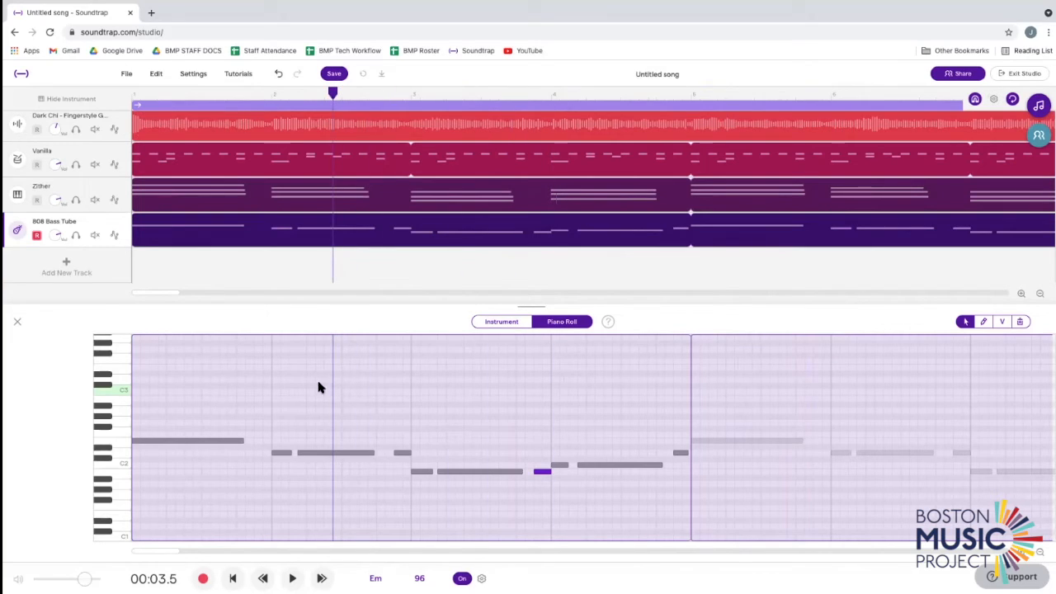
pyautogui.moveTo(330, 91)
pyautogui.mouseDown()
pyautogui.moveTo(494, 93)
pyautogui.moveTo(337, 93)
pyautogui.mouseUp()
pyautogui.scroll(-3, 221, 348)
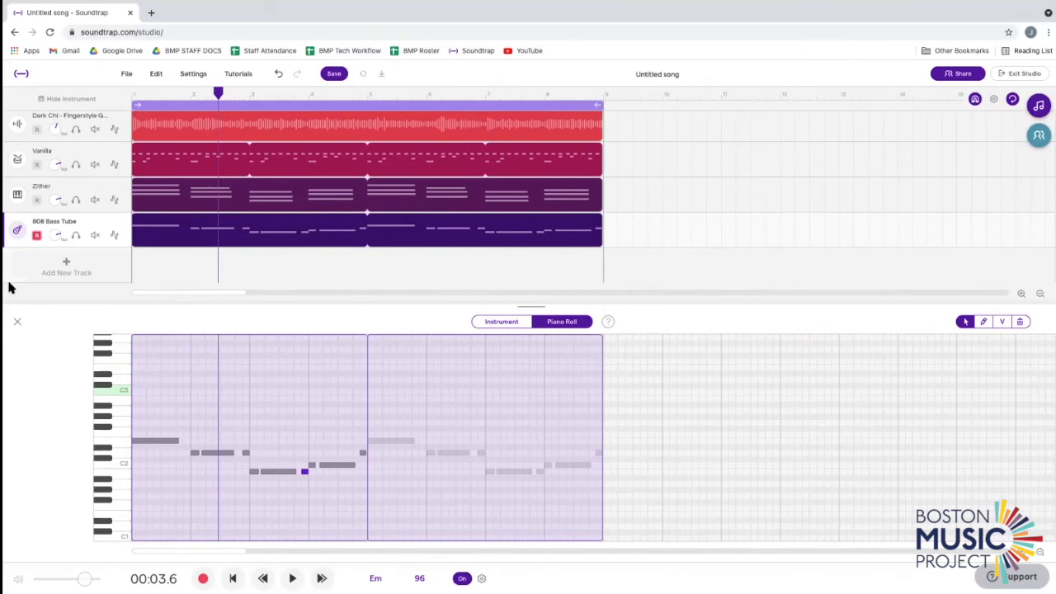
pyautogui.click(17, 321)
pyautogui.click(462, 578)
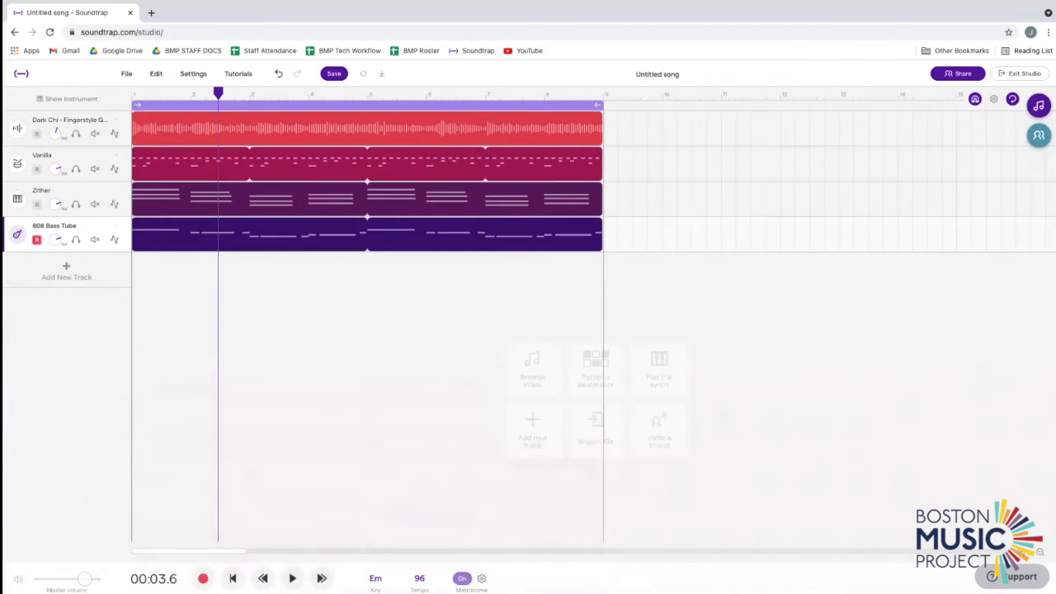
pyautogui.scroll(-3, 410, 321)
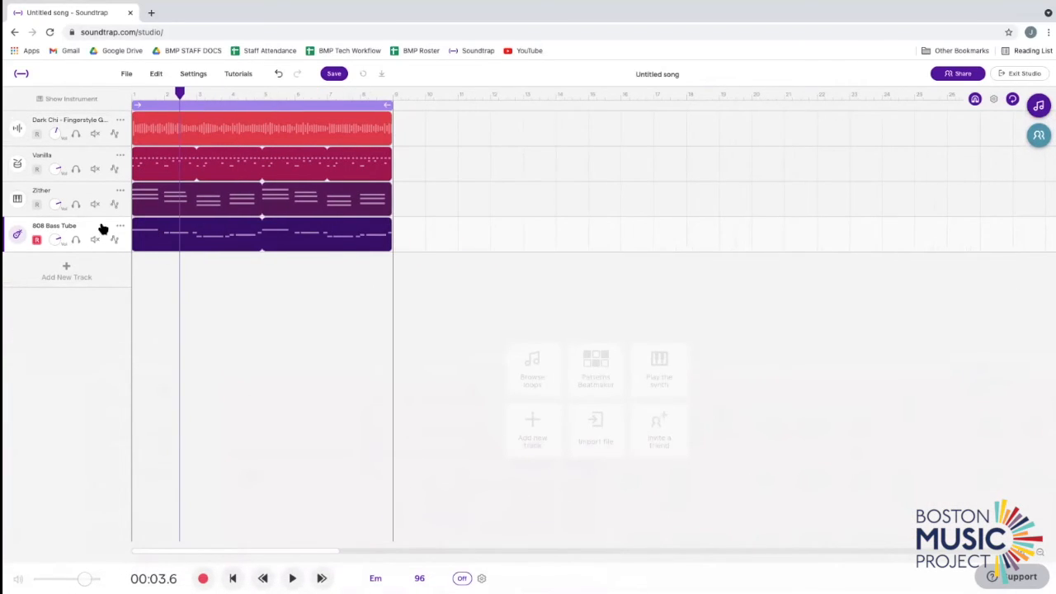
pyautogui.scroll(3, 113, 245)
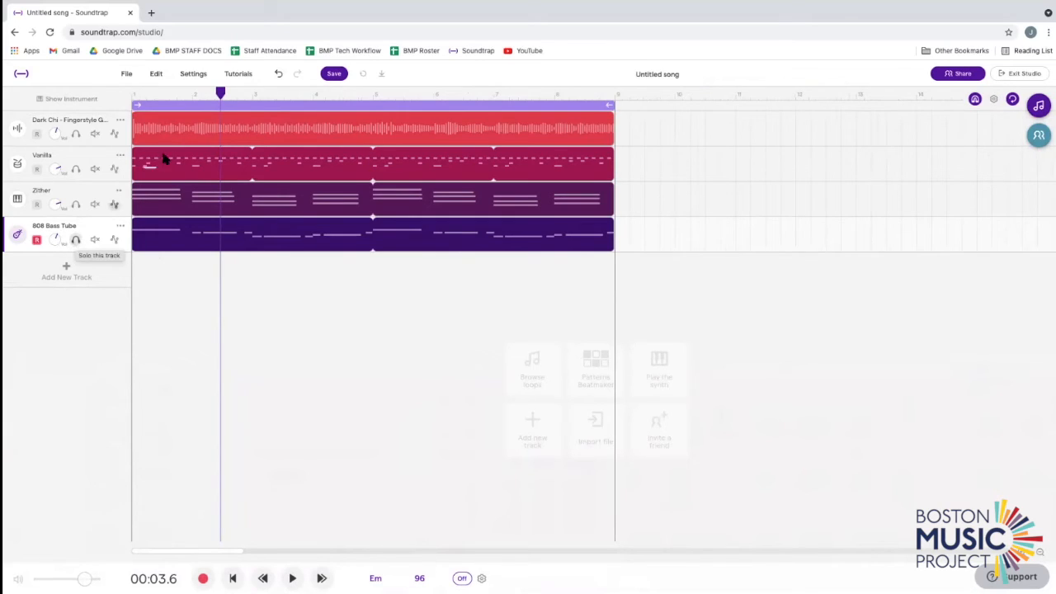
# Play the song from the start while soloing the 808 Bass Tube and adding the Zither, and stop and clear both solos.
pyautogui.click(169, 94)
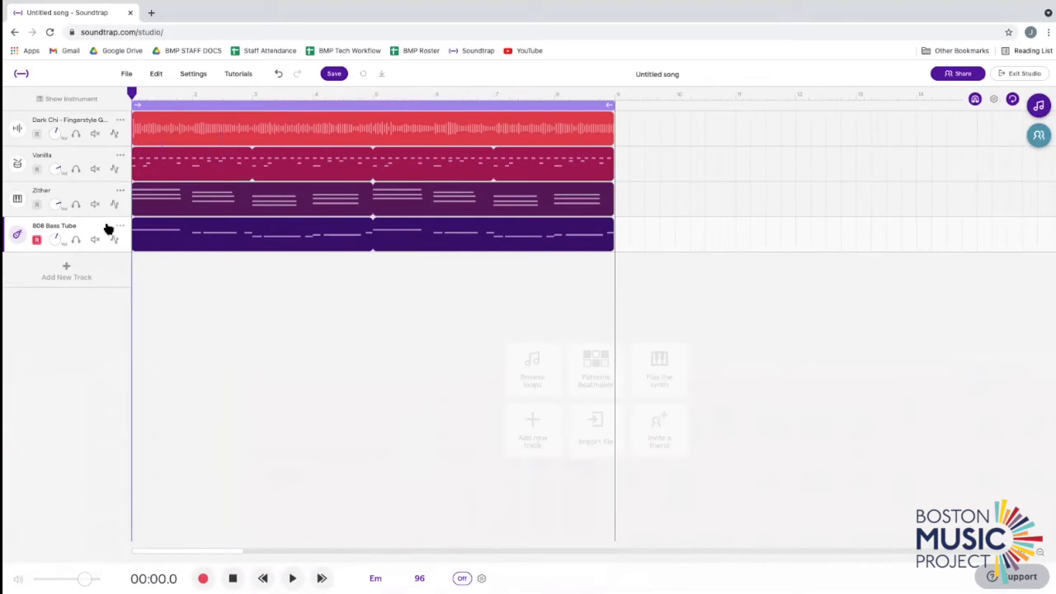
pyautogui.press('space')
pyautogui.click(75, 240)
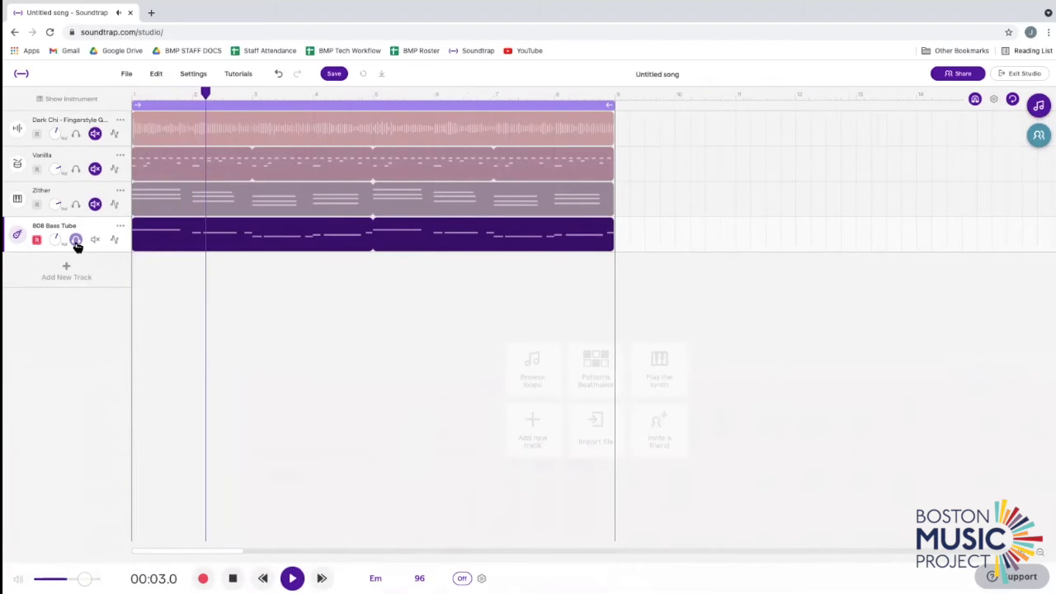
pyautogui.click(75, 205)
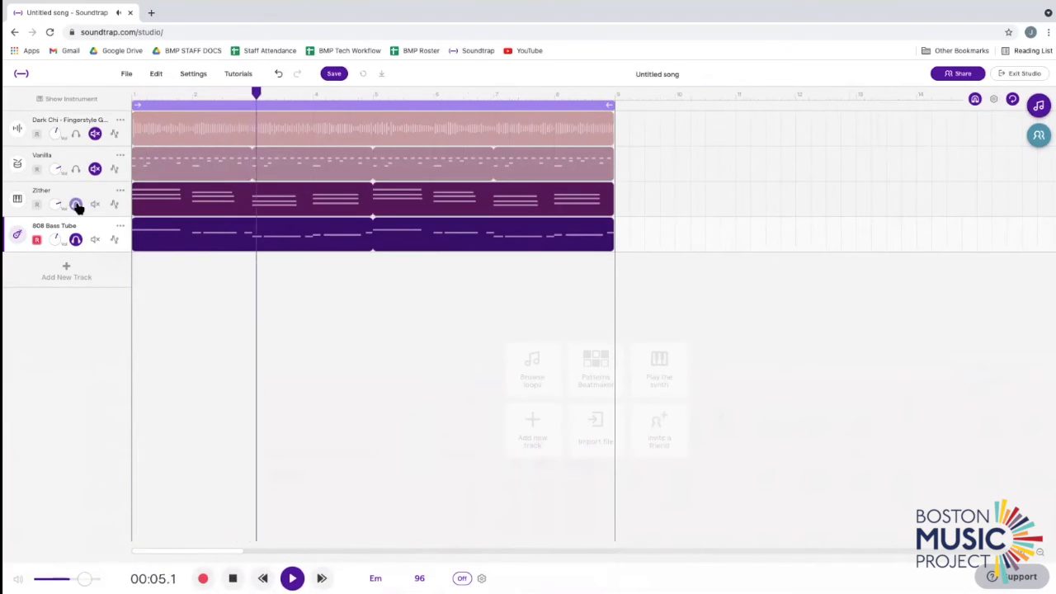
pyautogui.press('space')
pyautogui.click(75, 205)
pyautogui.click(73, 240)
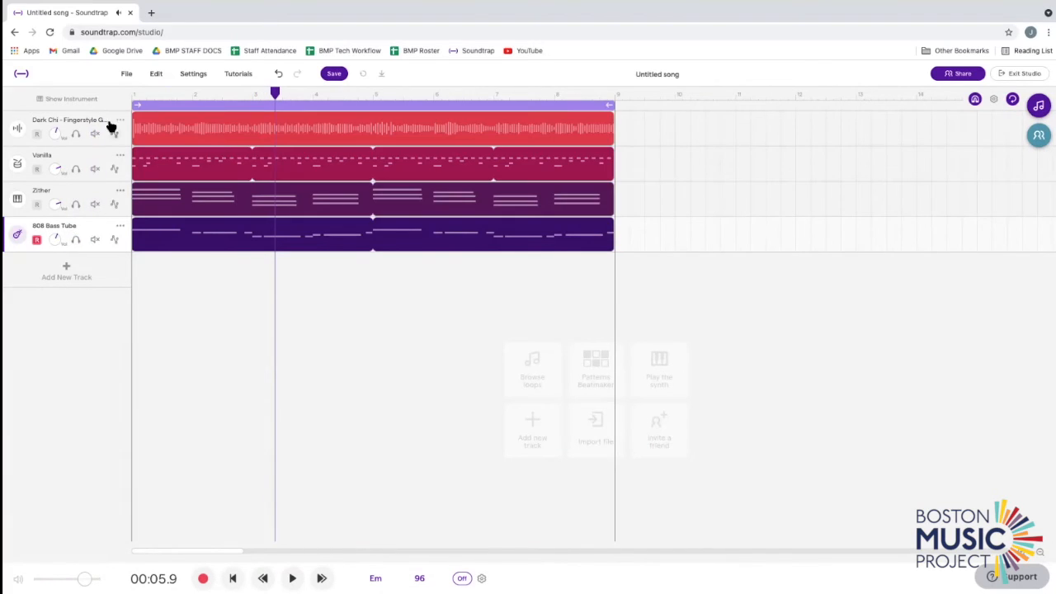
# Play the song from the start while muting and unmuting the Dark Chi guitar track, and mute the Vanilla drums.
pyautogui.moveTo(275, 92); pyautogui.dragTo(122, 106)
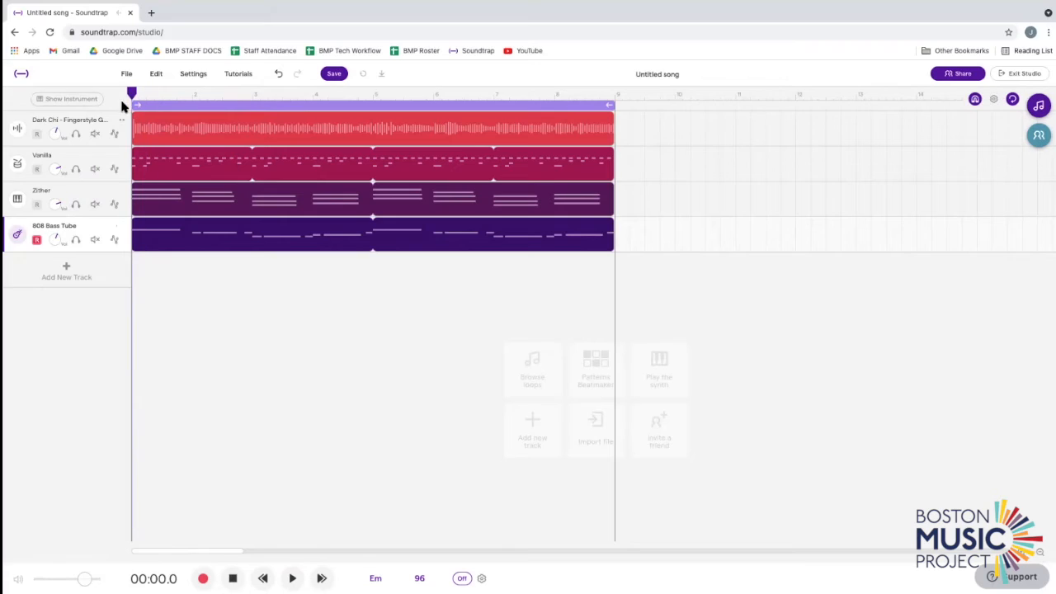
pyautogui.press('space')
pyautogui.click(95, 135)
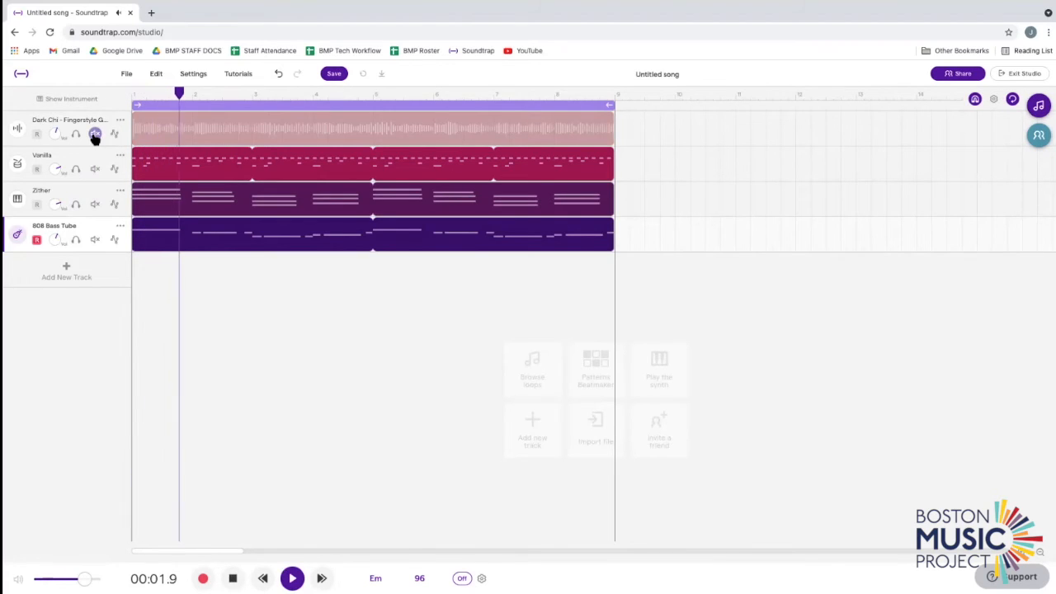
pyautogui.click(95, 134)
pyautogui.click(95, 169)
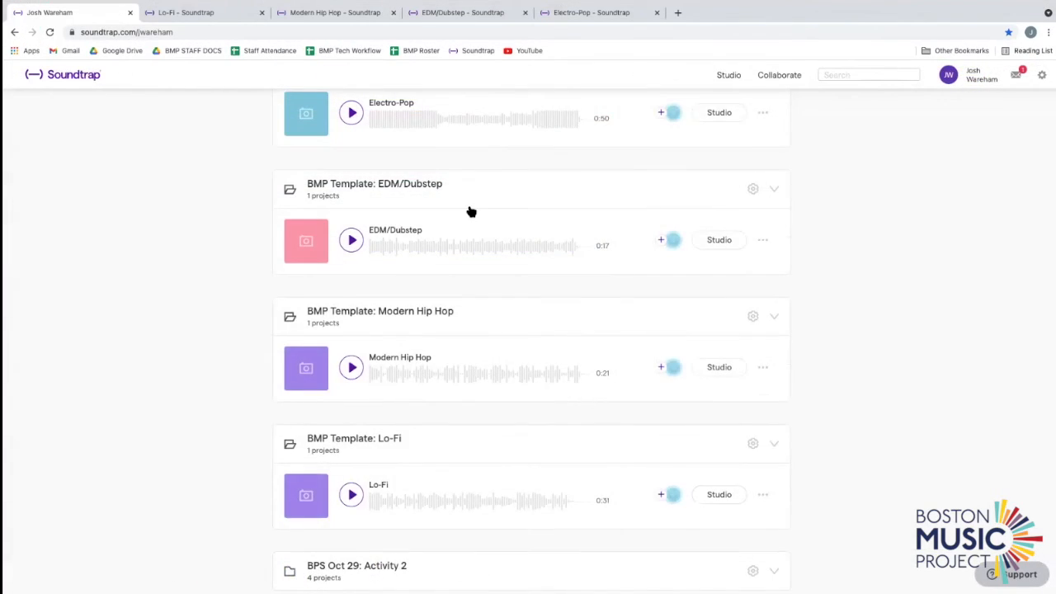
# Close the Electro-Pop, EDM/Dubstep, Modern Hip Hop and Lo-Fi project pages, keeping only the profile's project list open.
pyautogui.scroll(1, 470, 212)
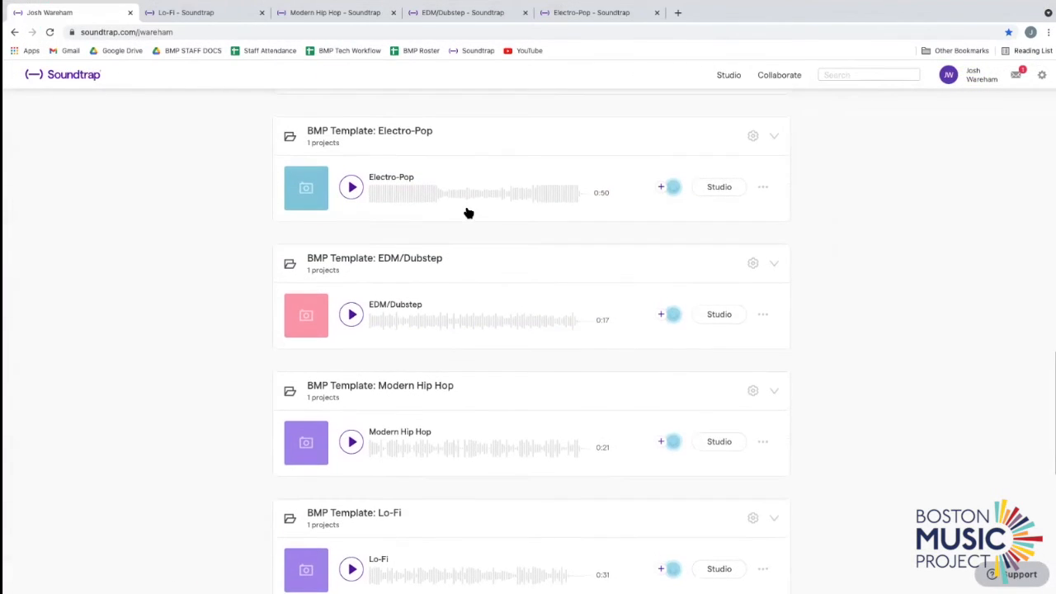
pyautogui.scroll(-1, 532, 213)
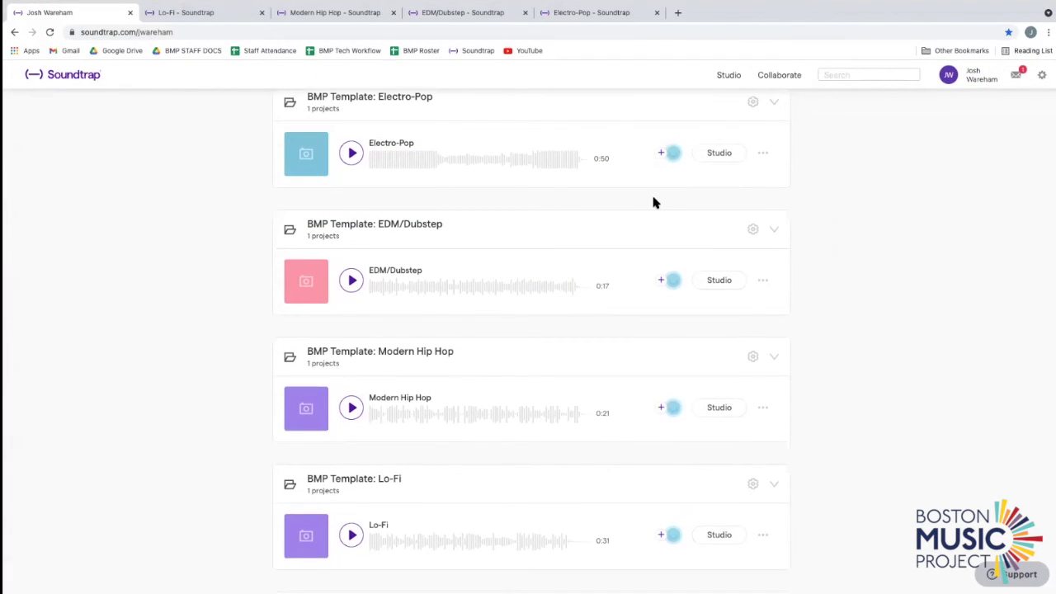
pyautogui.scroll(1, 808, 173)
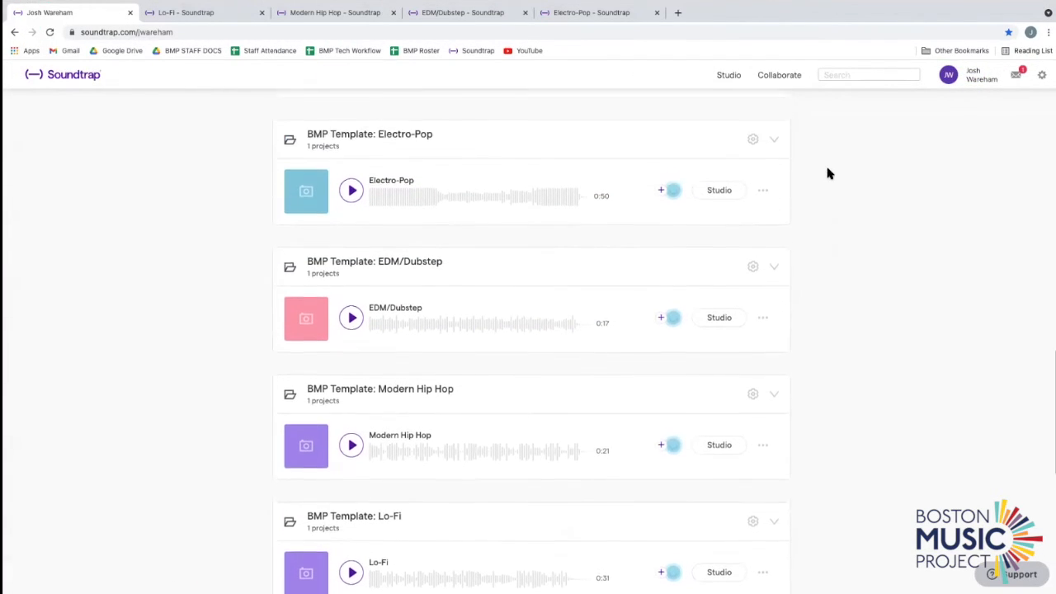
pyautogui.scroll(-1, 814, 188)
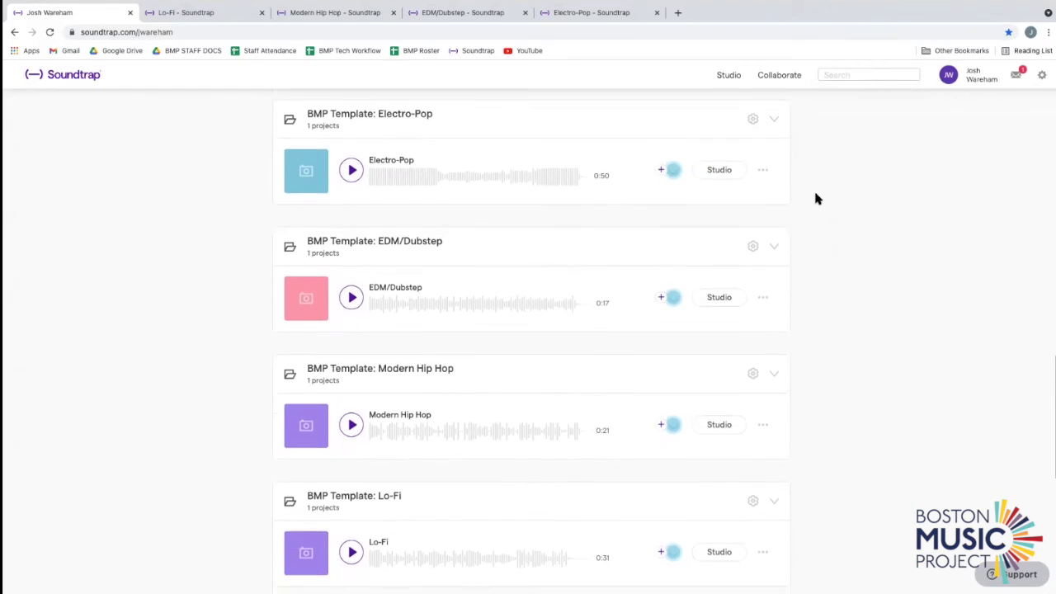
pyautogui.click(656, 12)
pyautogui.click(525, 12)
pyautogui.click(393, 12)
pyautogui.click(262, 12)
# Share the Electro-Pop template project as an assignment using a link, copy the link and close the share dialog.
pyautogui.scroll(1, 766, 162)
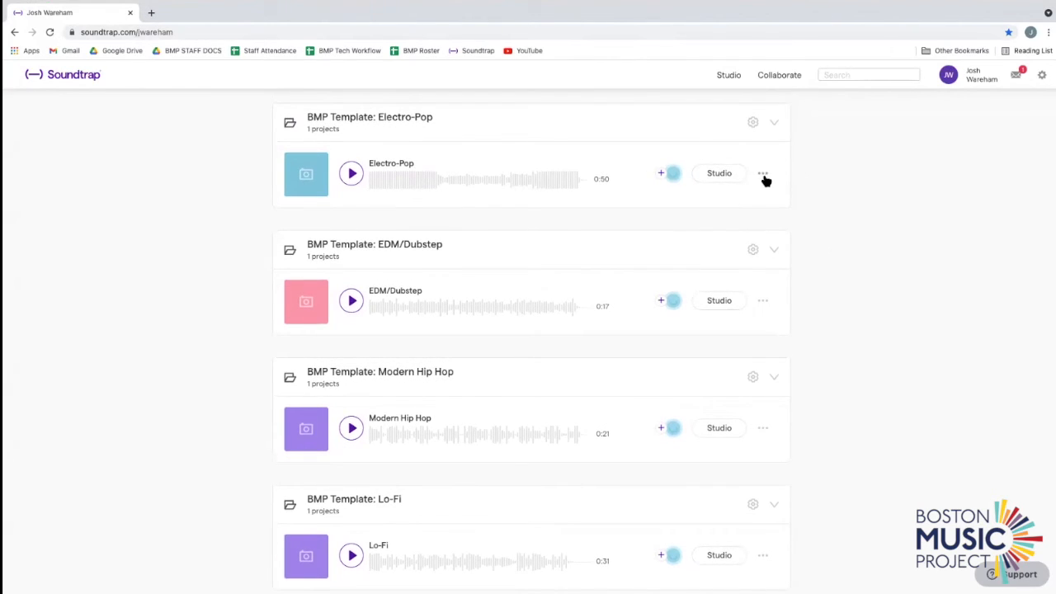
pyautogui.click(763, 175)
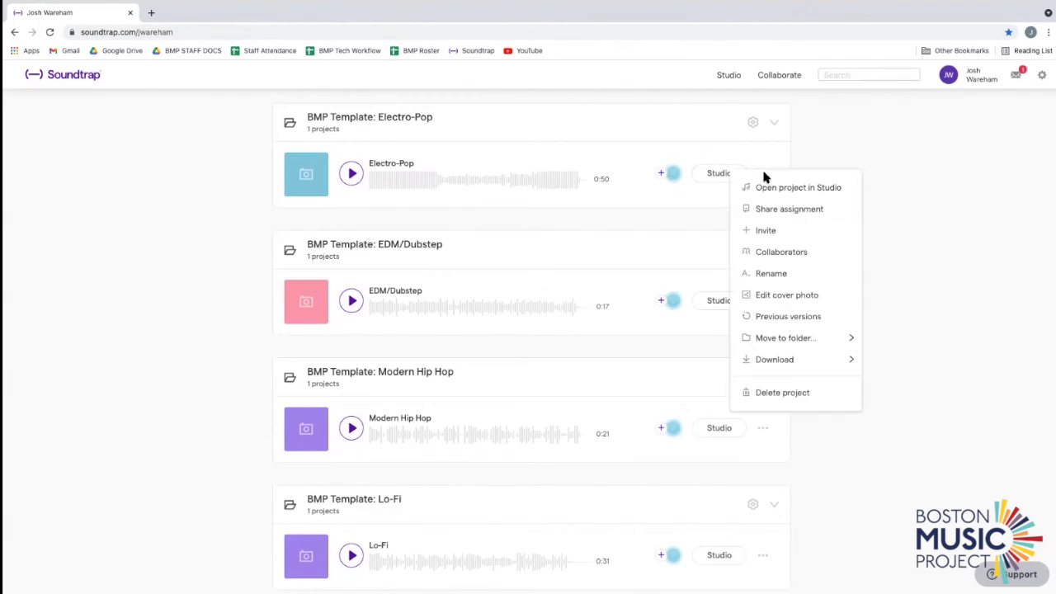
pyautogui.click(774, 208)
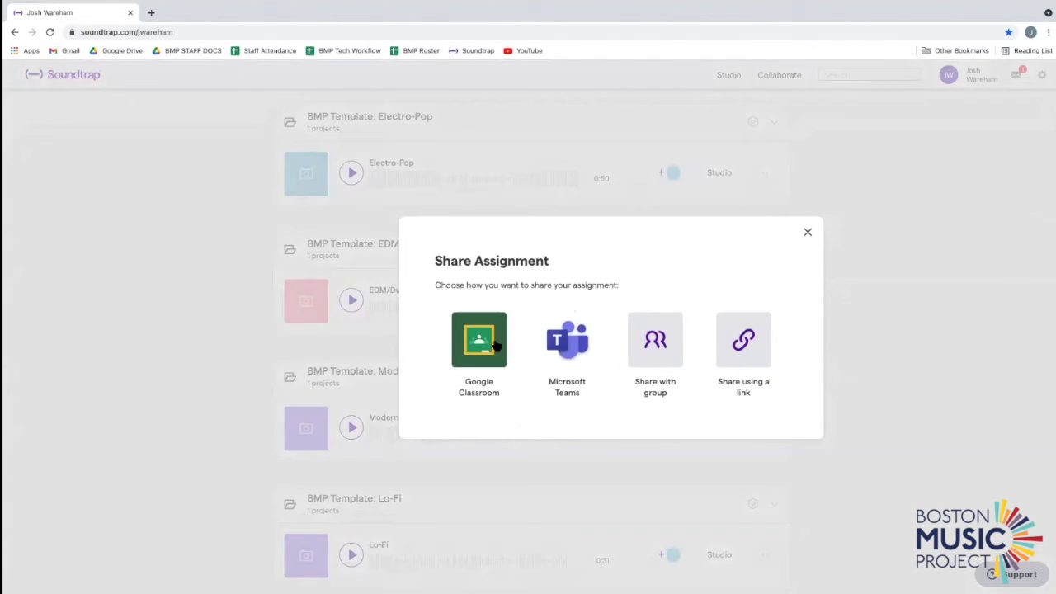
pyautogui.click(746, 346)
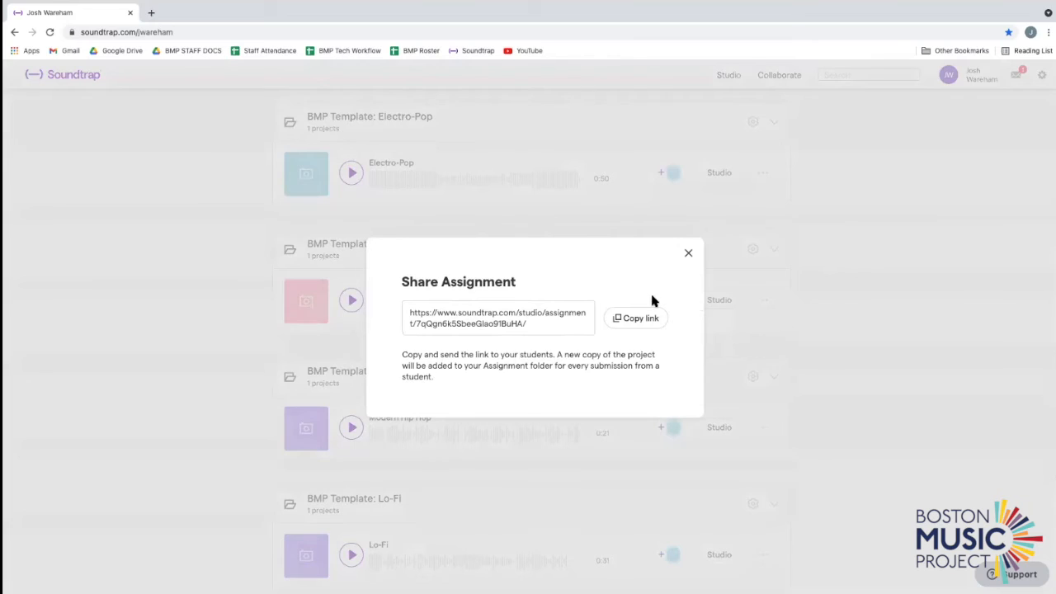
pyautogui.click(638, 320)
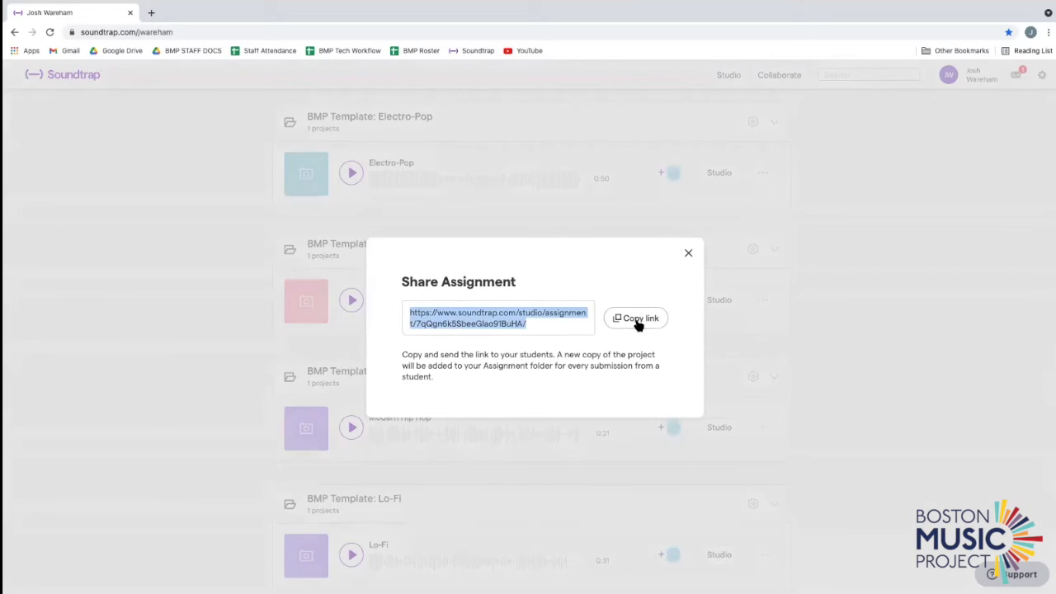
pyautogui.click(689, 255)
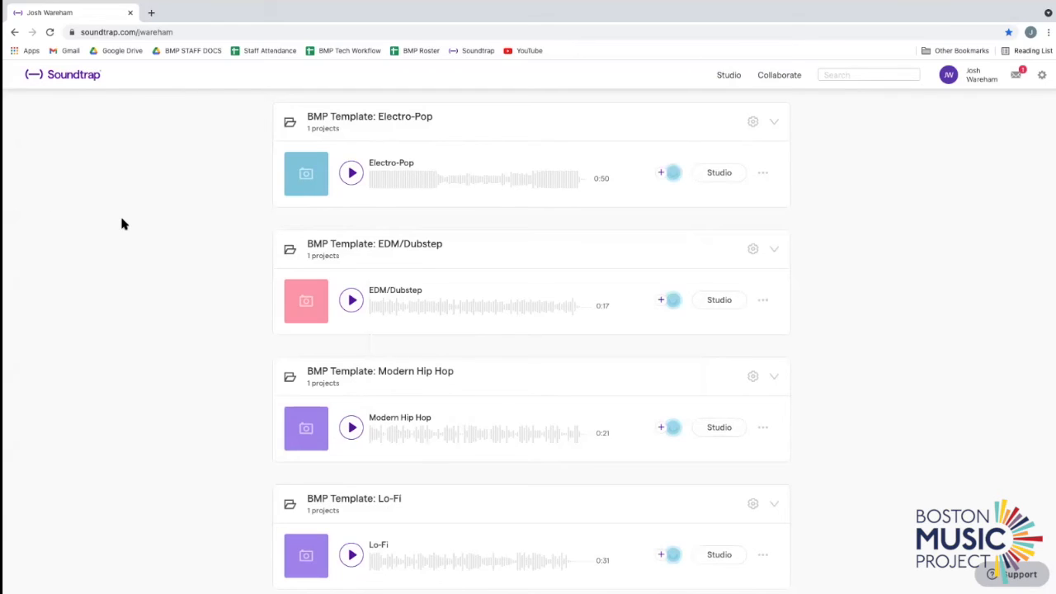
# Share the EDM/Dubstep template project as an assignment using a link and copy the link.
pyautogui.click(762, 300)
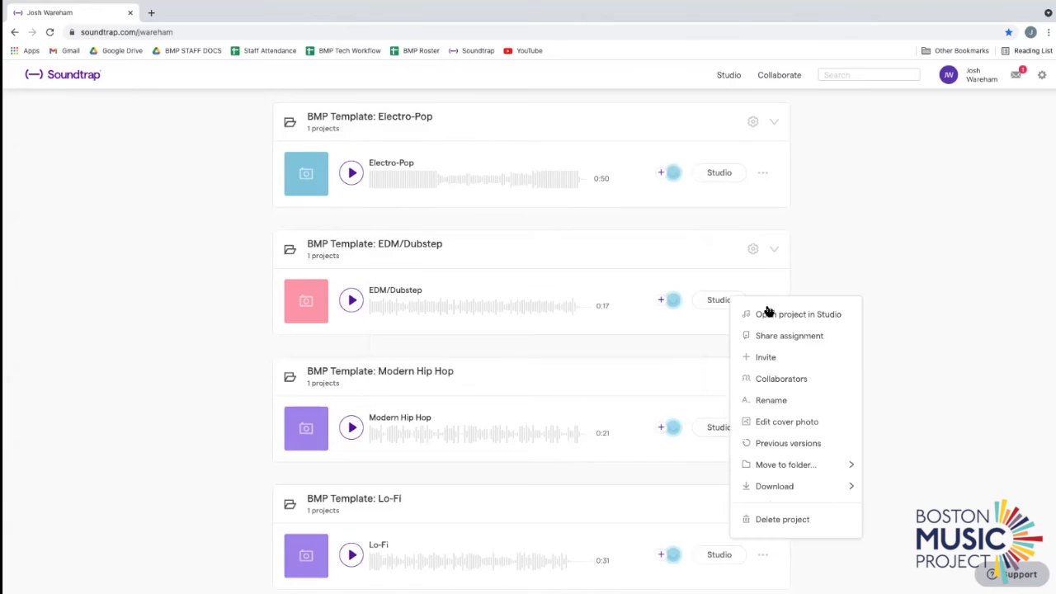
pyautogui.click(783, 337)
pyautogui.click(743, 340)
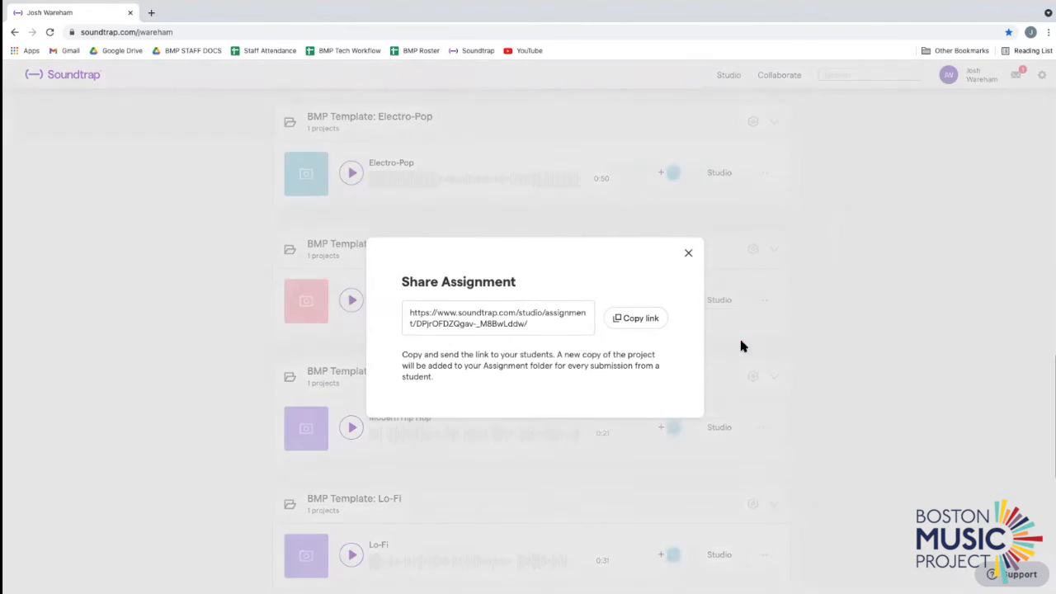
pyautogui.click(628, 320)
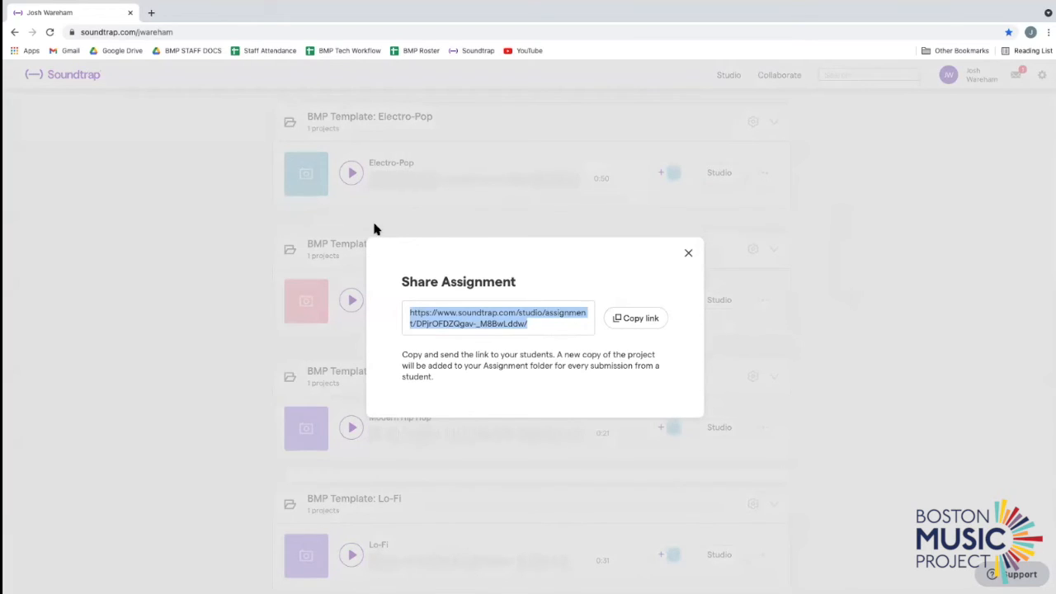
# Share the Modern Hip Hop template project as an assignment using a link, copy the link and close the share dialog.
pyautogui.click(688, 254)
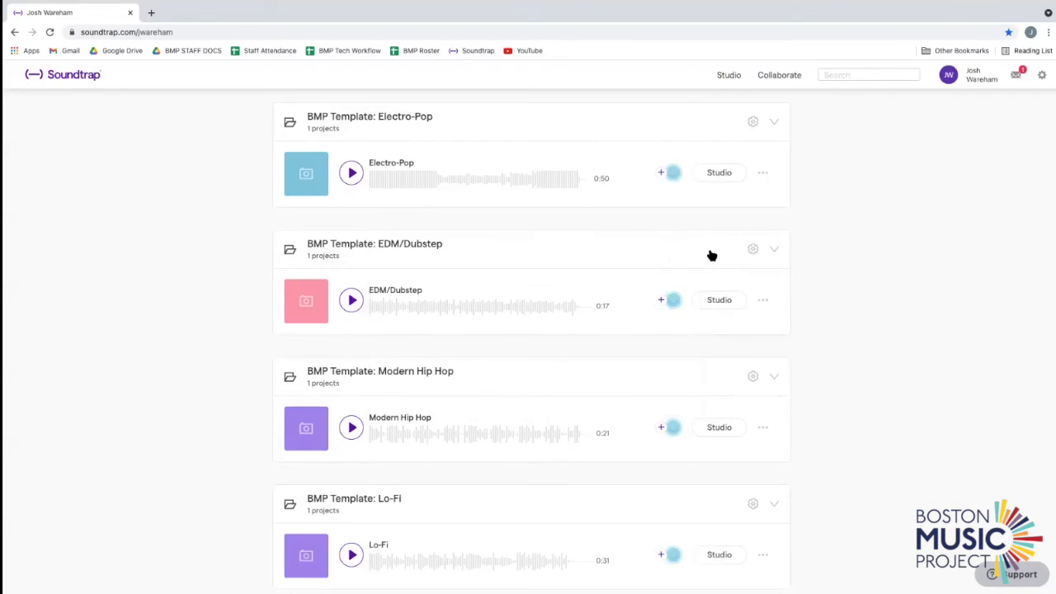
pyautogui.click(763, 427)
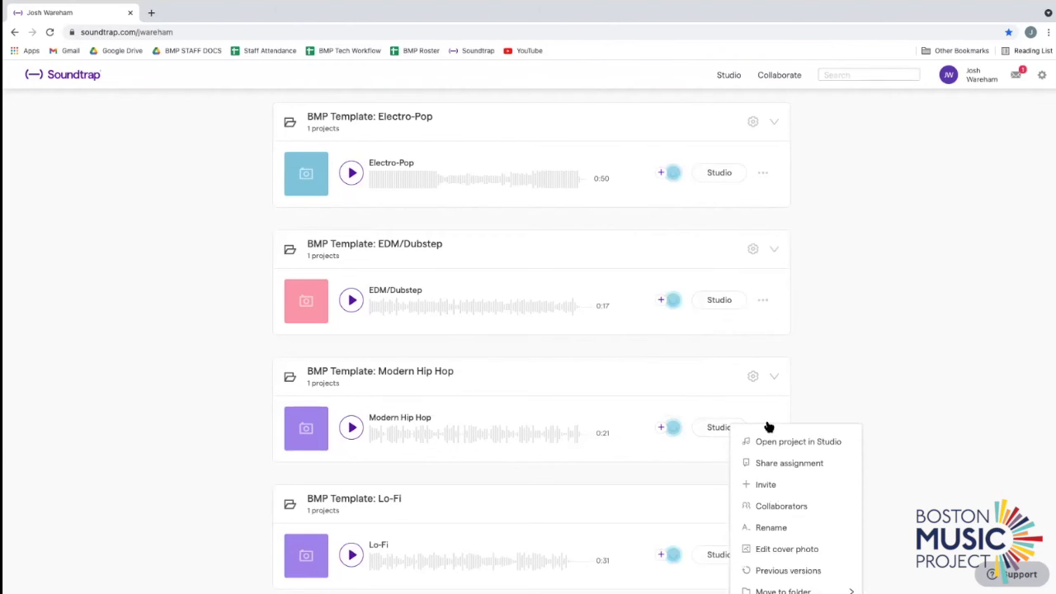
pyautogui.click(778, 463)
pyautogui.click(745, 355)
pyautogui.click(650, 318)
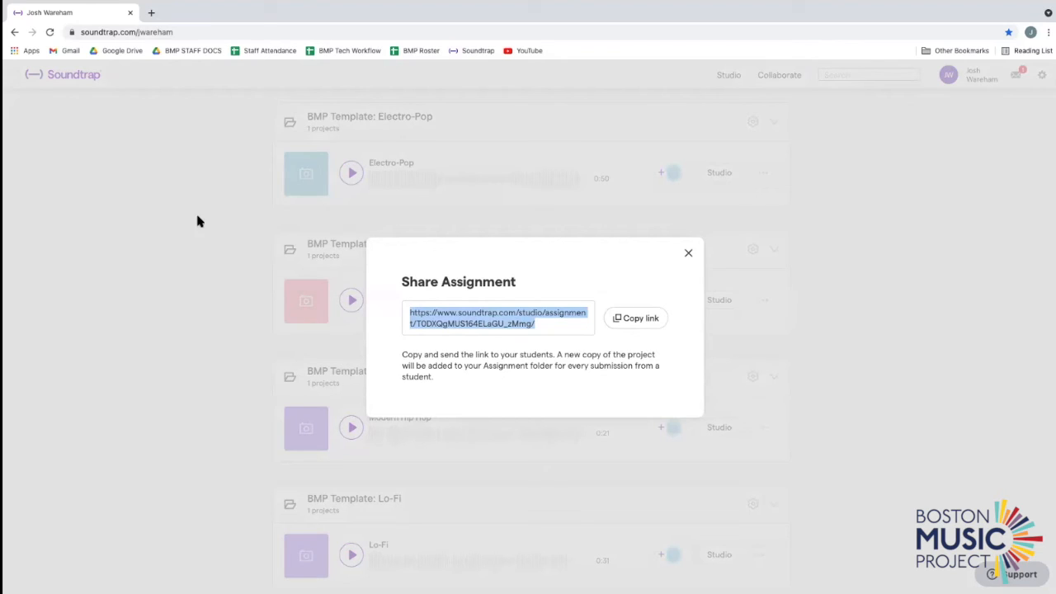
pyautogui.click(688, 252)
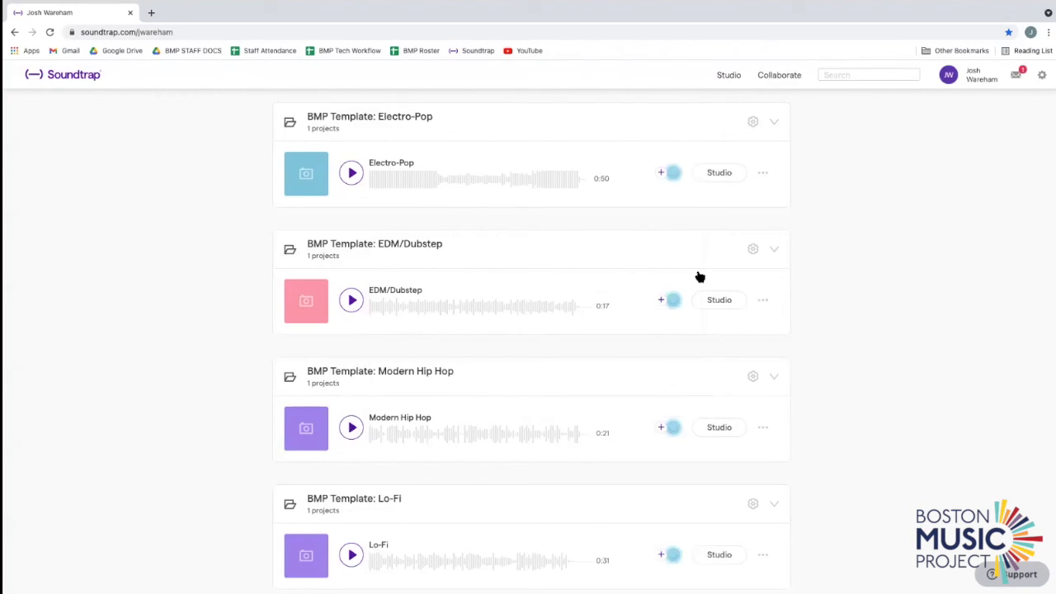
# Share the Lo-Fi template project as an assignment using a link and close the share dialog.
pyautogui.scroll(-1, 552, 453)
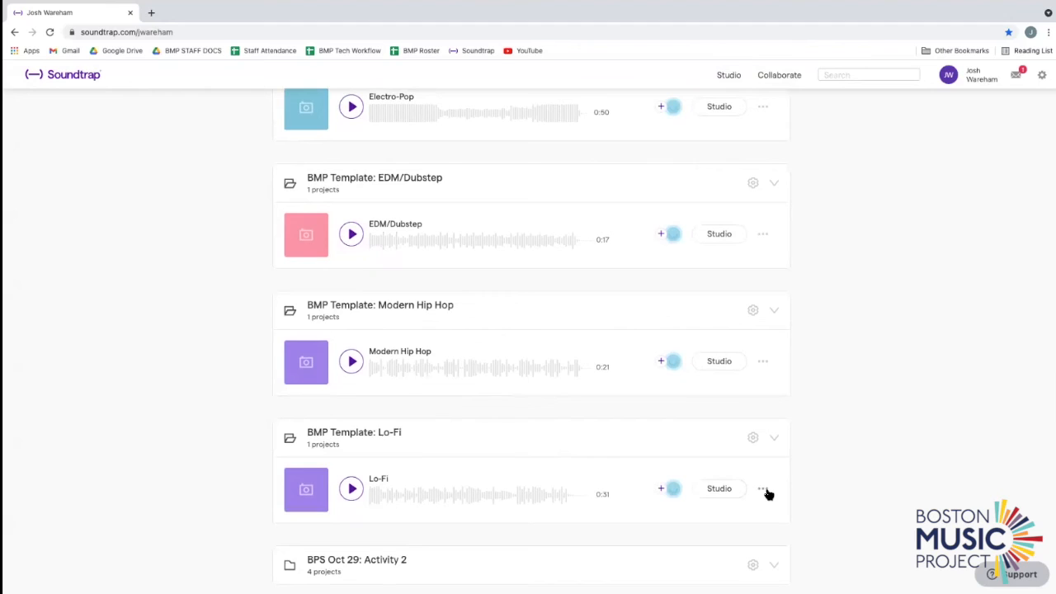
pyautogui.click(763, 489)
pyautogui.click(767, 505)
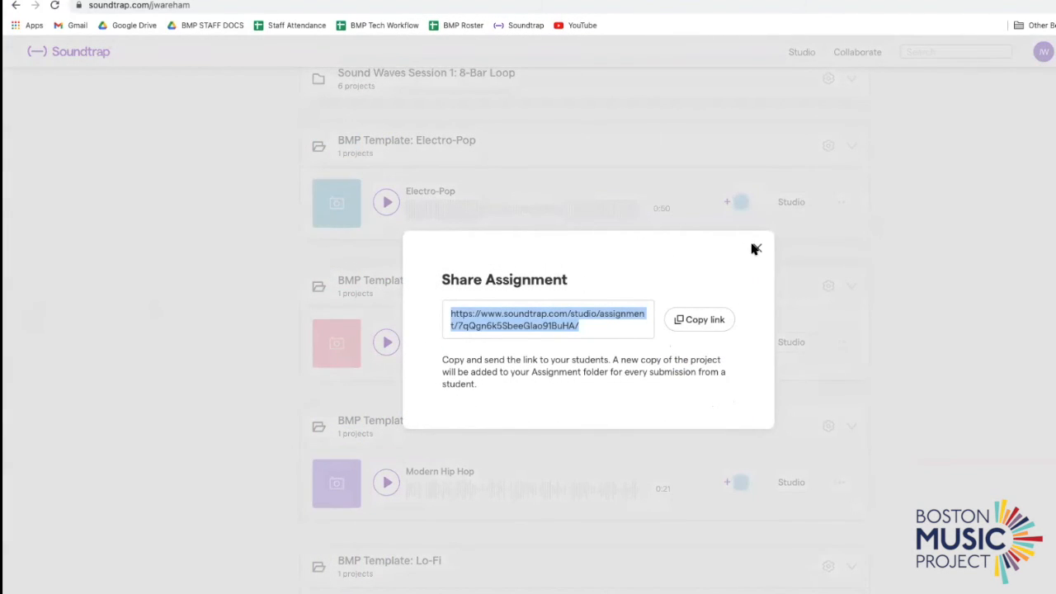
pyautogui.click(753, 247)
# Expand the BPS Oct 29: Activity 1 folder and look through the students' submitted copies of the 8-Bar Phrase assignment.
pyautogui.scroll(2, 405, 224)
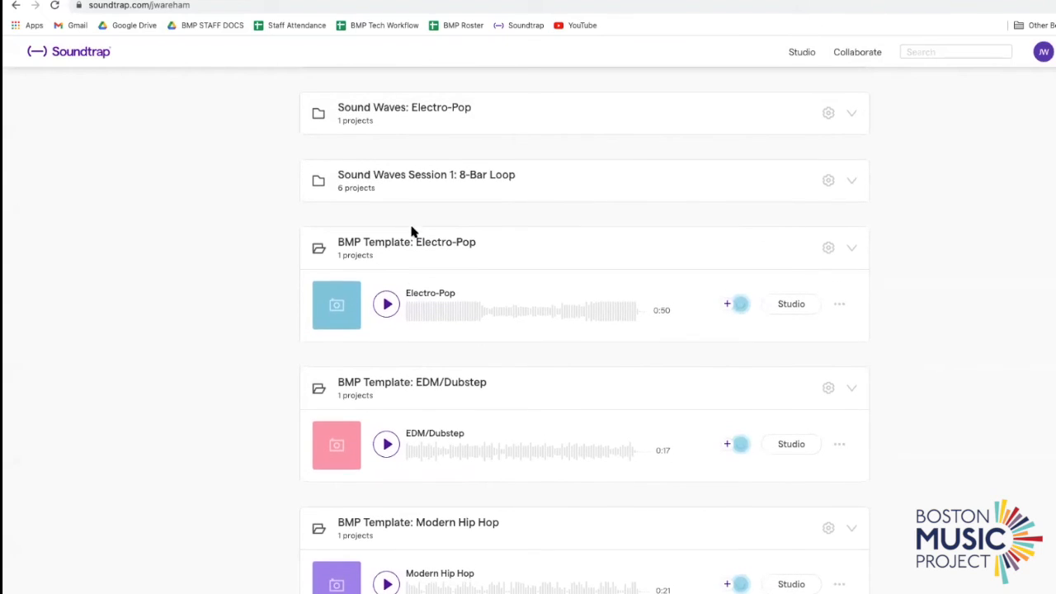
pyautogui.scroll(1, 425, 210)
pyautogui.scroll(1, 462, 210)
pyautogui.scroll(-7, 522, 329)
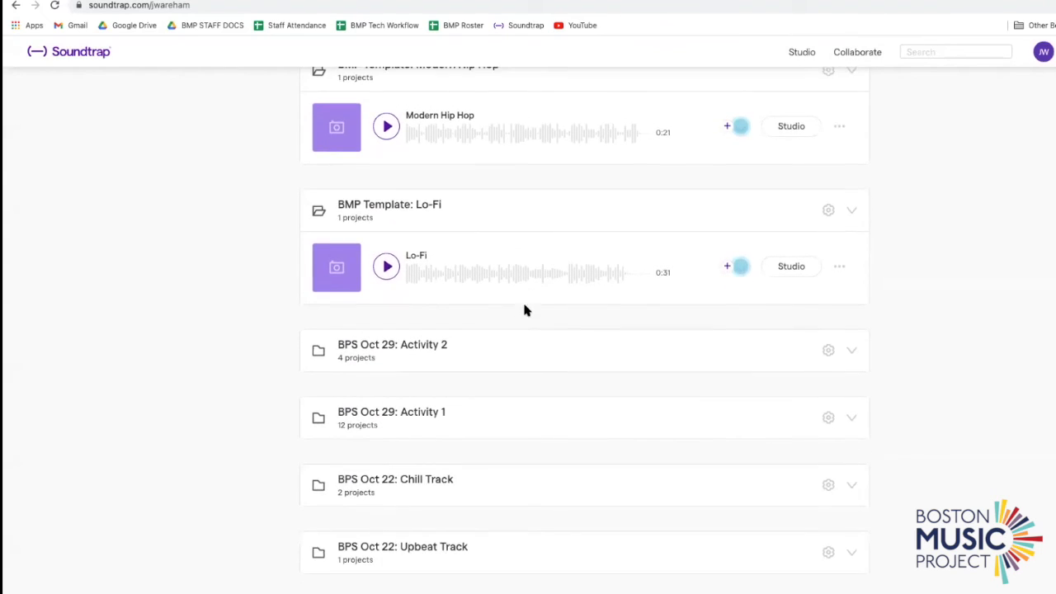
pyautogui.click(490, 422)
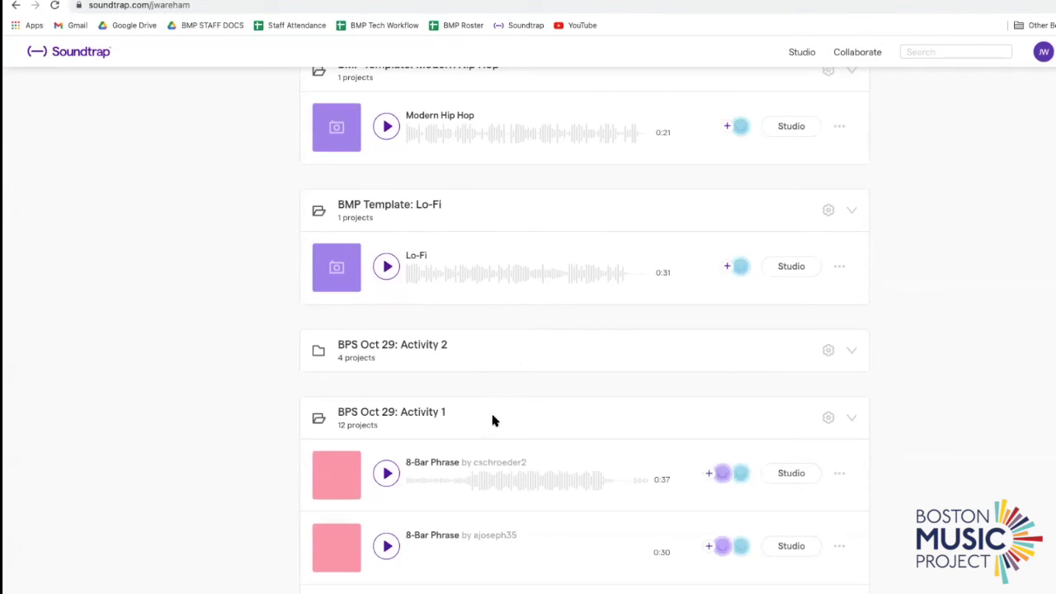
pyautogui.scroll(-3, 512, 388)
pyautogui.scroll(-2, 500, 338)
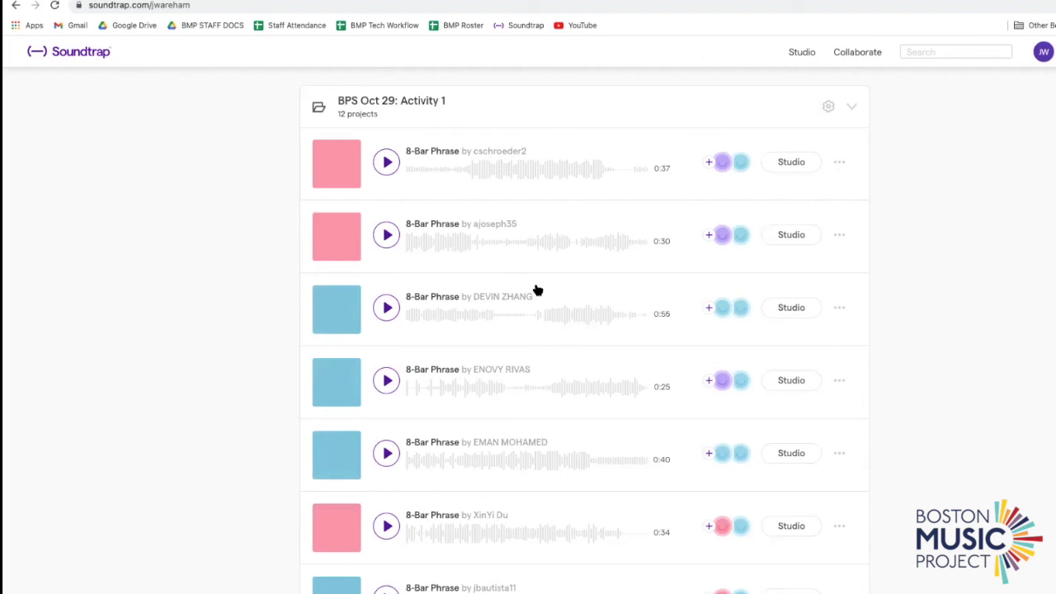
pyautogui.scroll(-2, 582, 321)
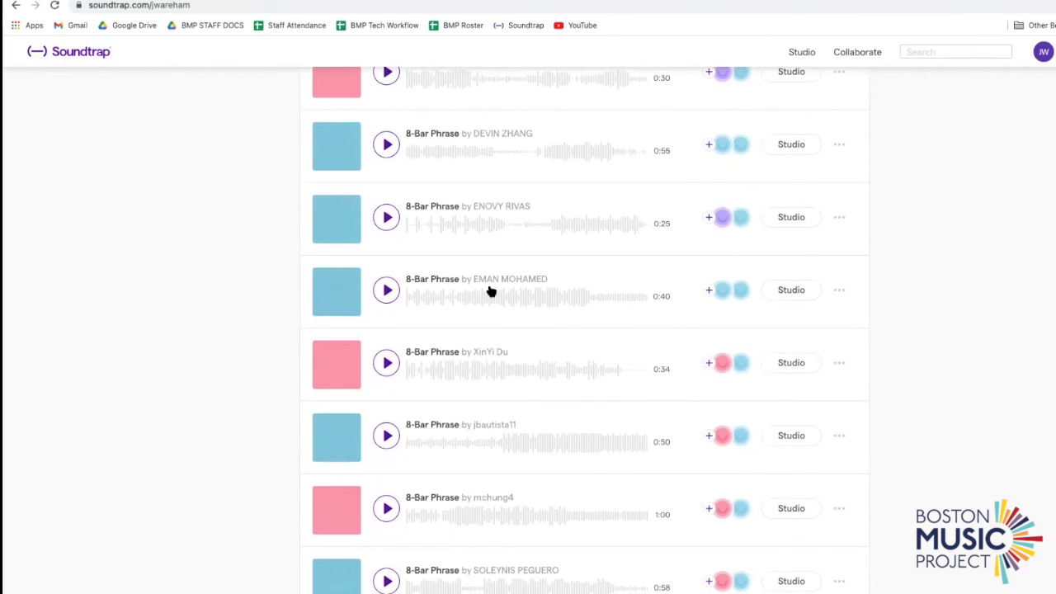
pyautogui.scroll(-2, 537, 354)
pyautogui.scroll(-10, 512, 363)
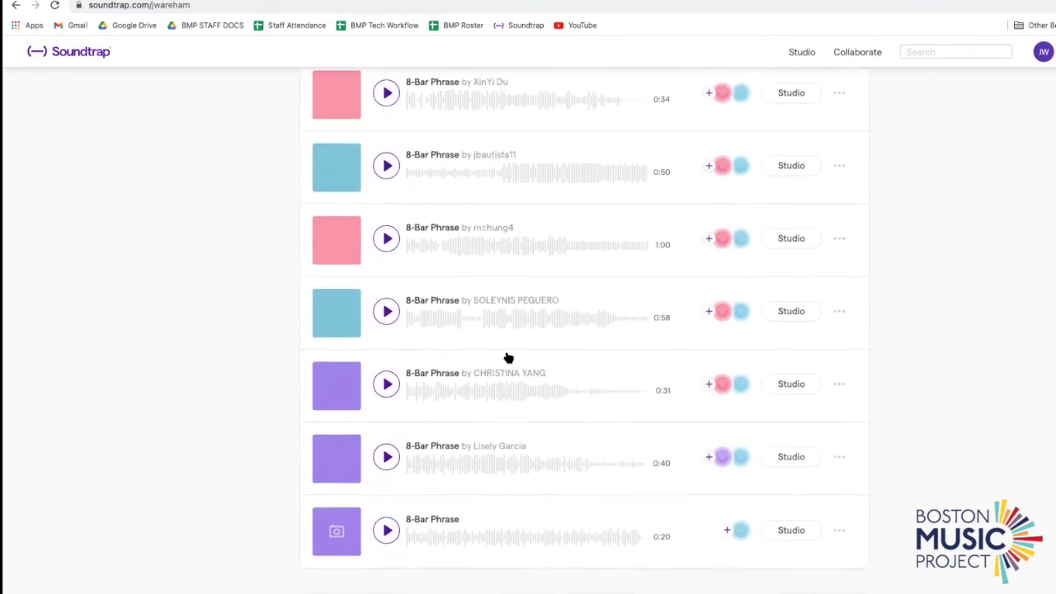
pyautogui.scroll(1, 560, 383)
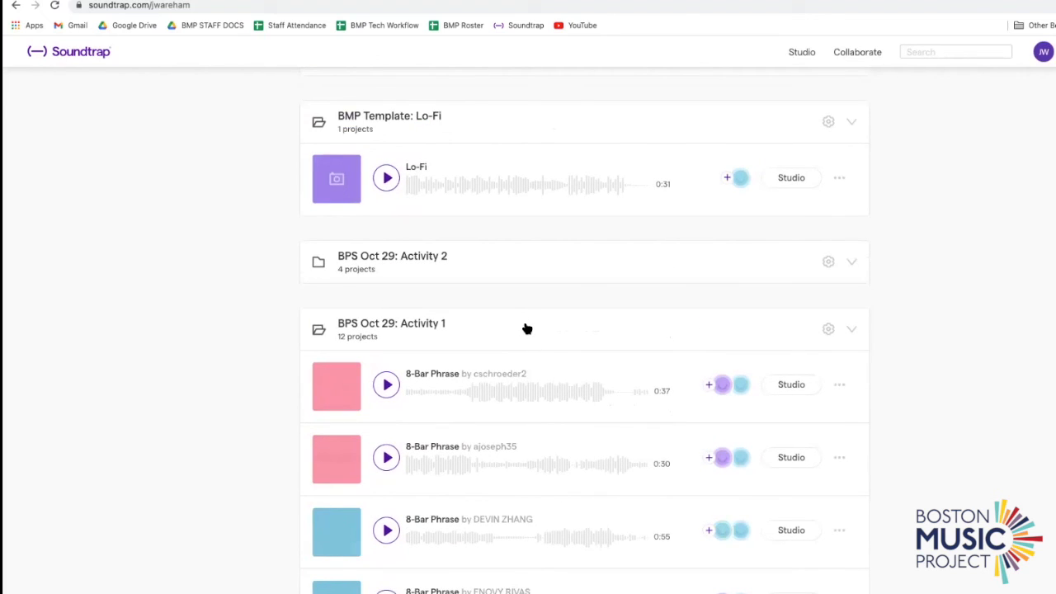
pyautogui.scroll(15, 570, 356)
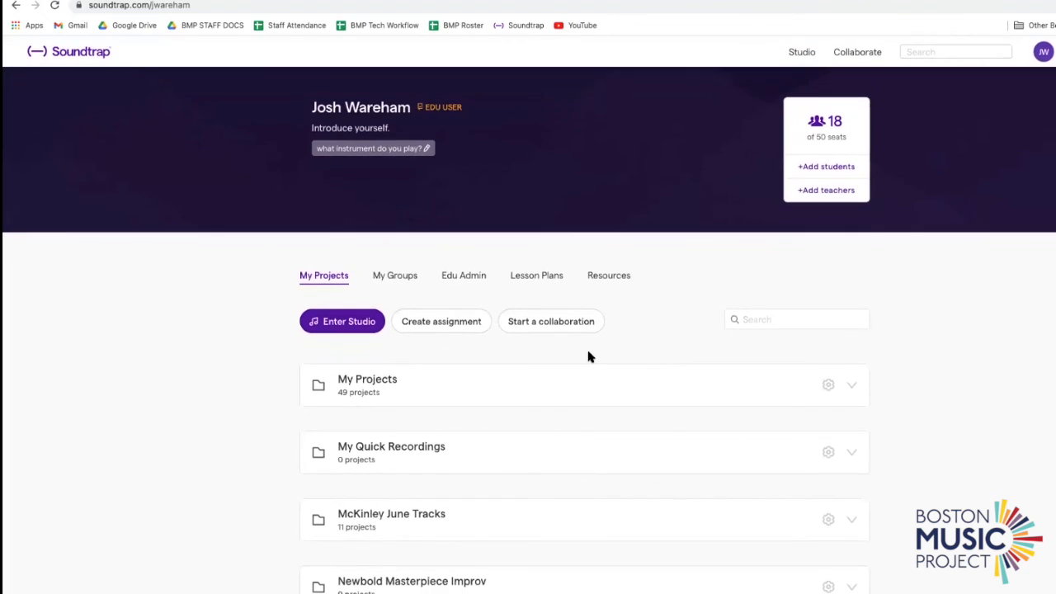